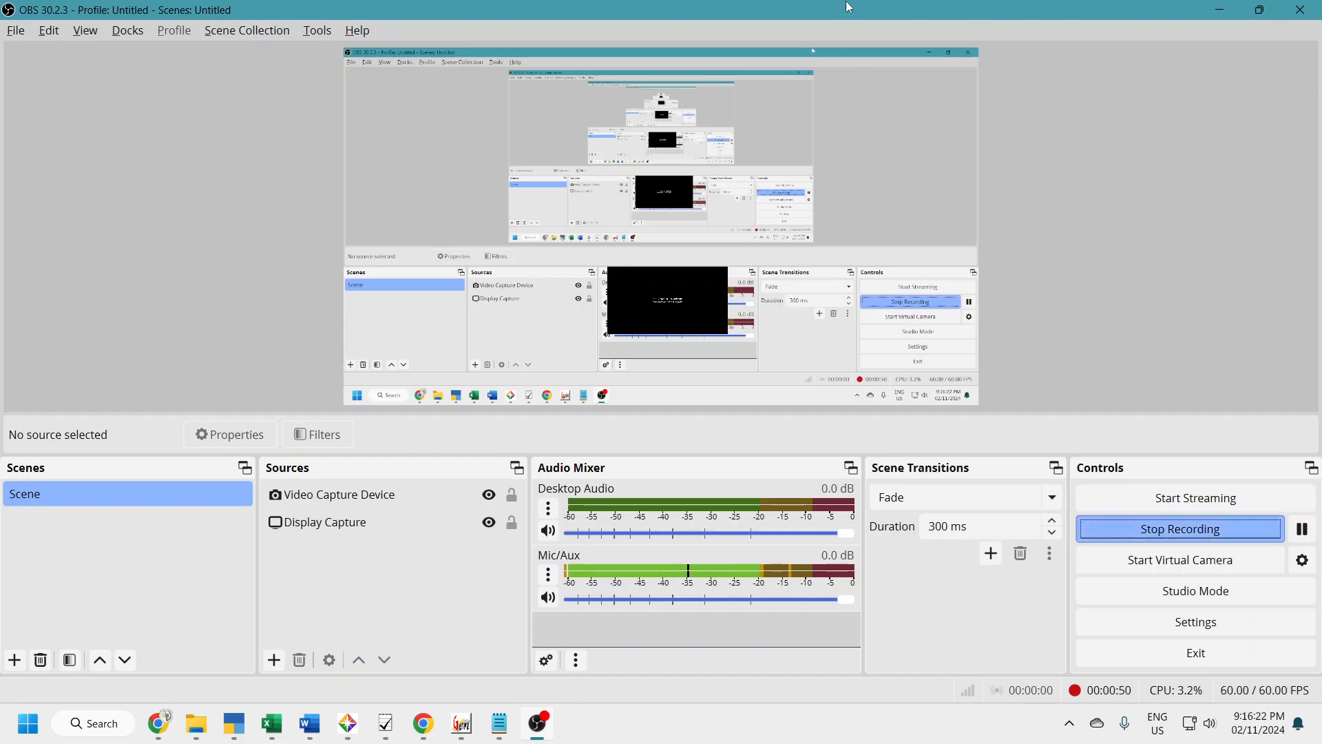
- Switch from OBS to the TallyPrime company window at the Gateway of Tally
mouse_move(234, 723)
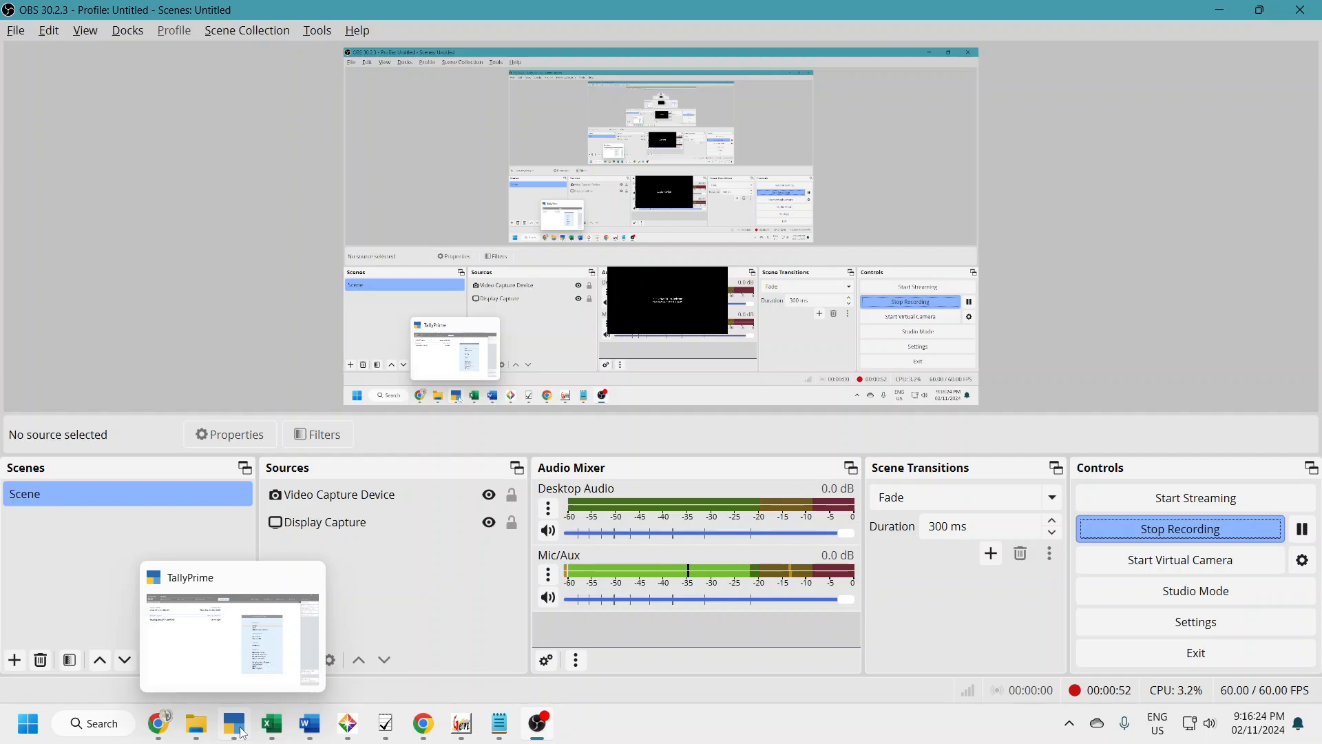
left_click(222, 630)
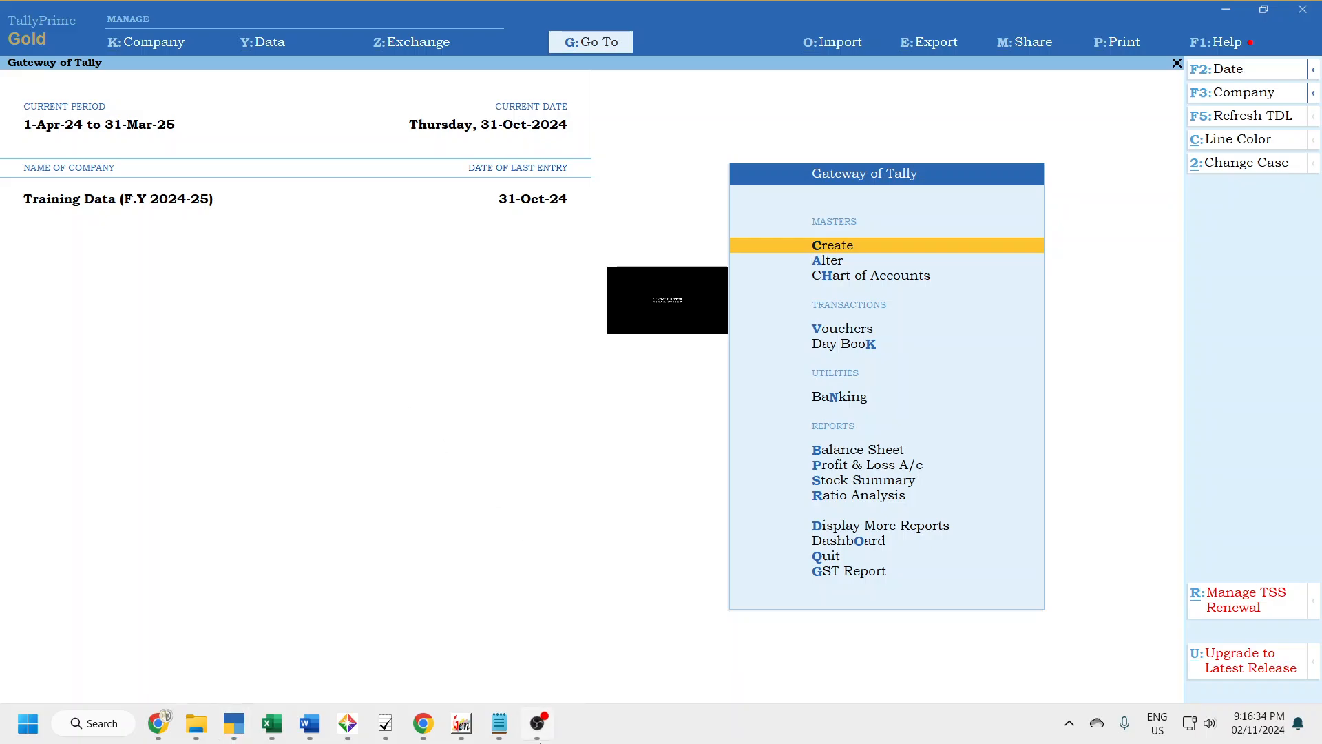
left_click(537, 723)
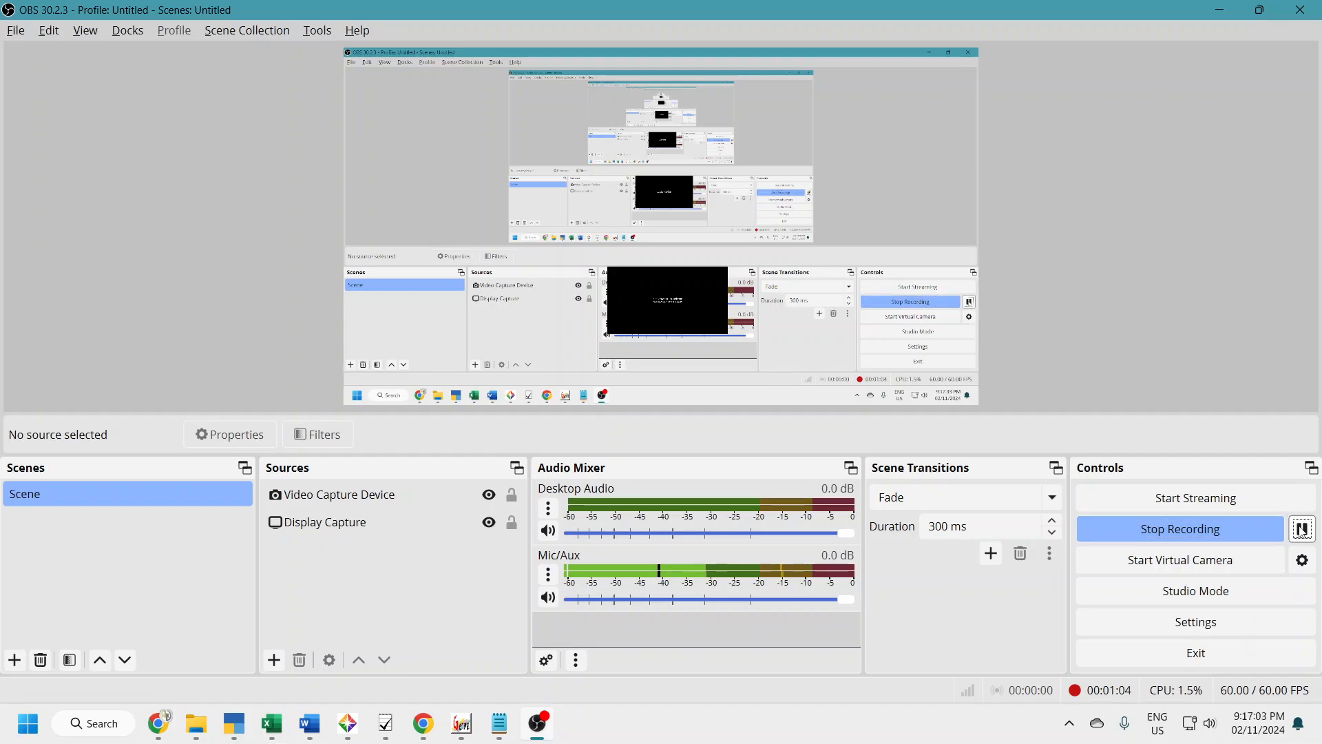
left_click(1213, 14)
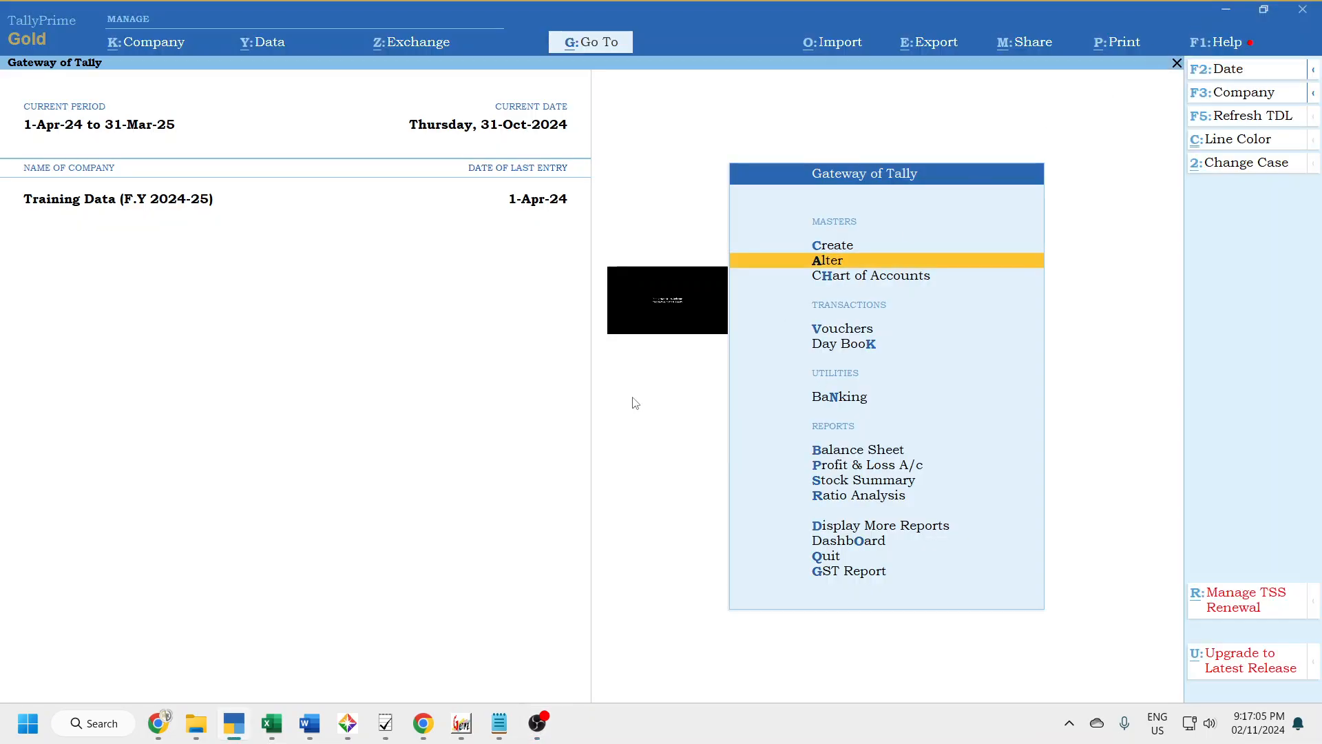
- Start a new ledger master and name it COMMERCIAL RENT @ 18.00% RCM
key("Up")
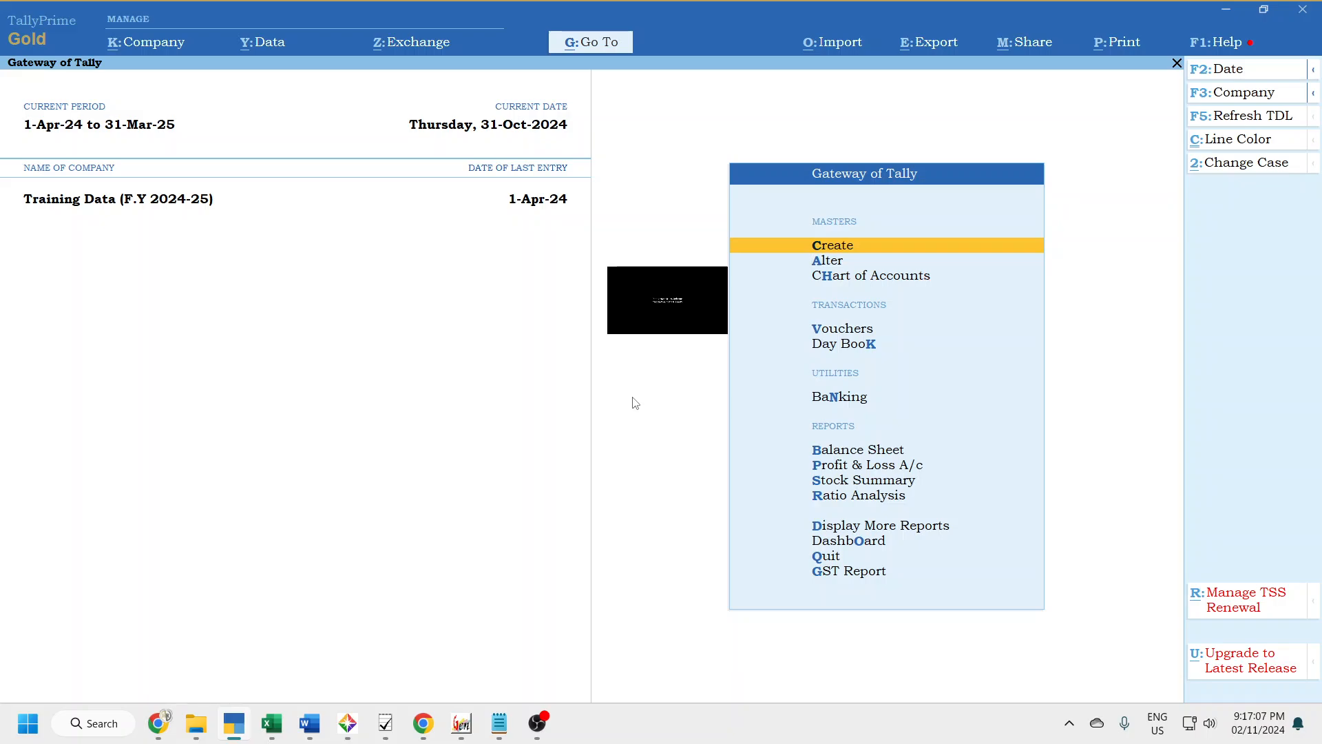
key("Return")
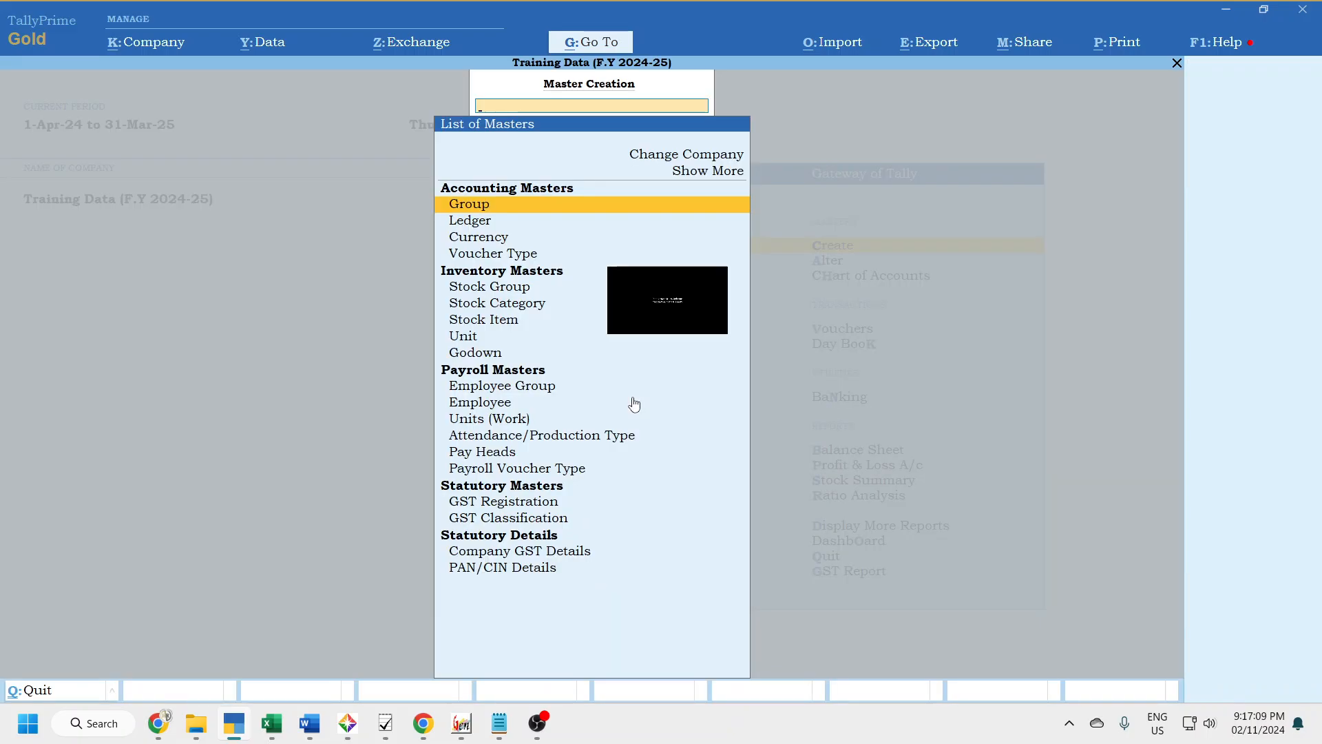
key("Down")
key("Return")
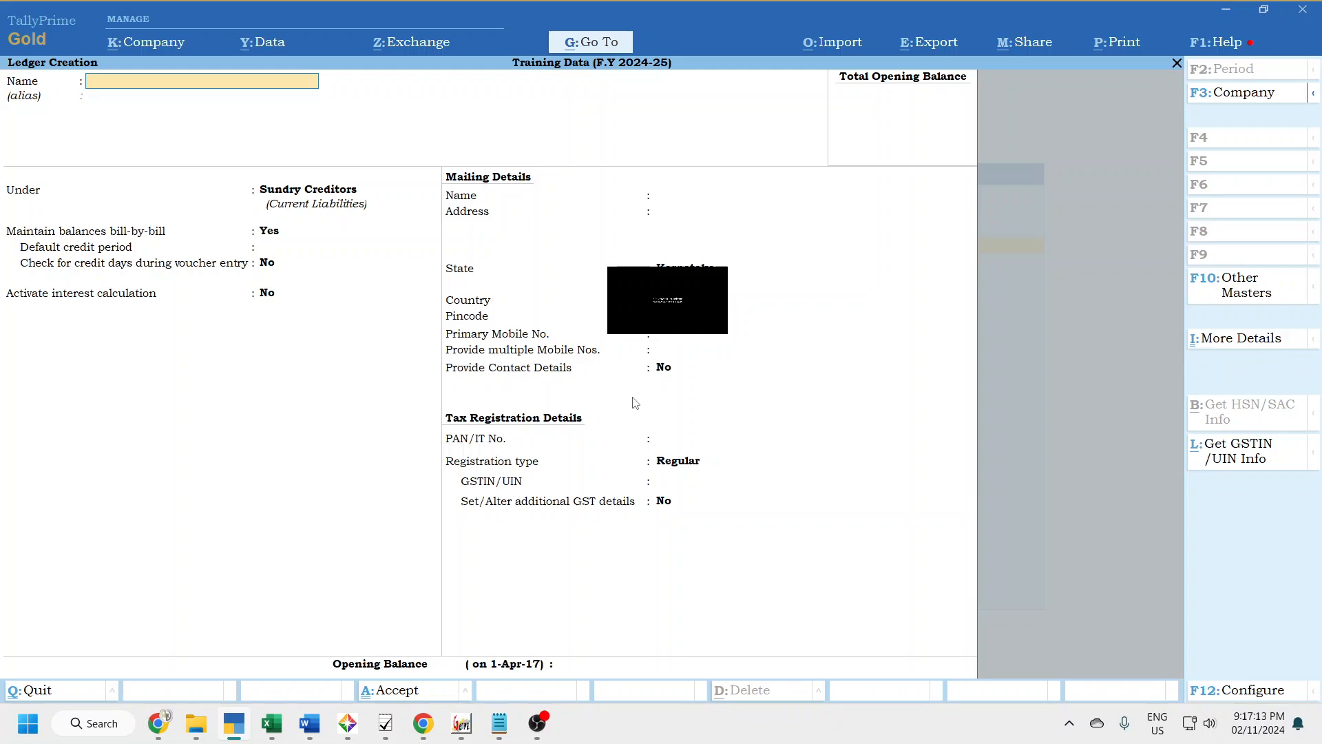
type("COMMERCIAL RENT")
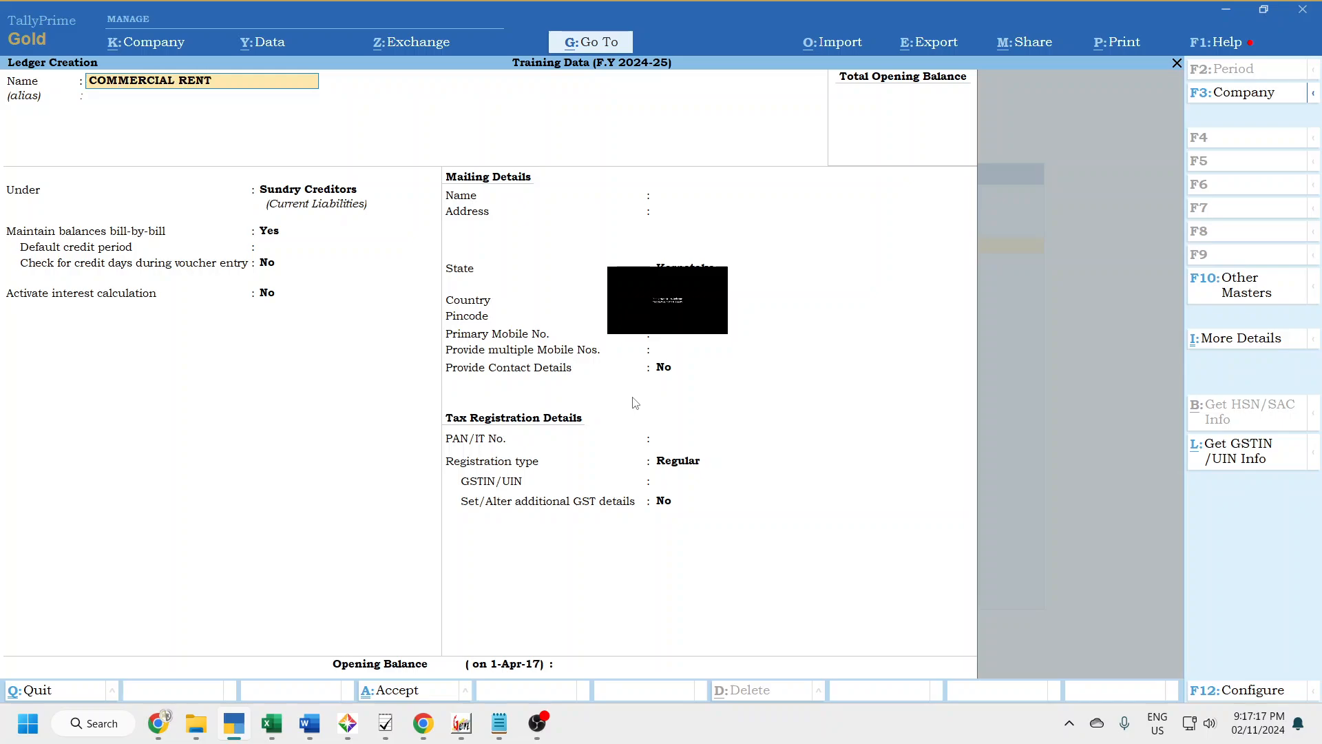
type(" @ 18.00% RCM")
key("Return")
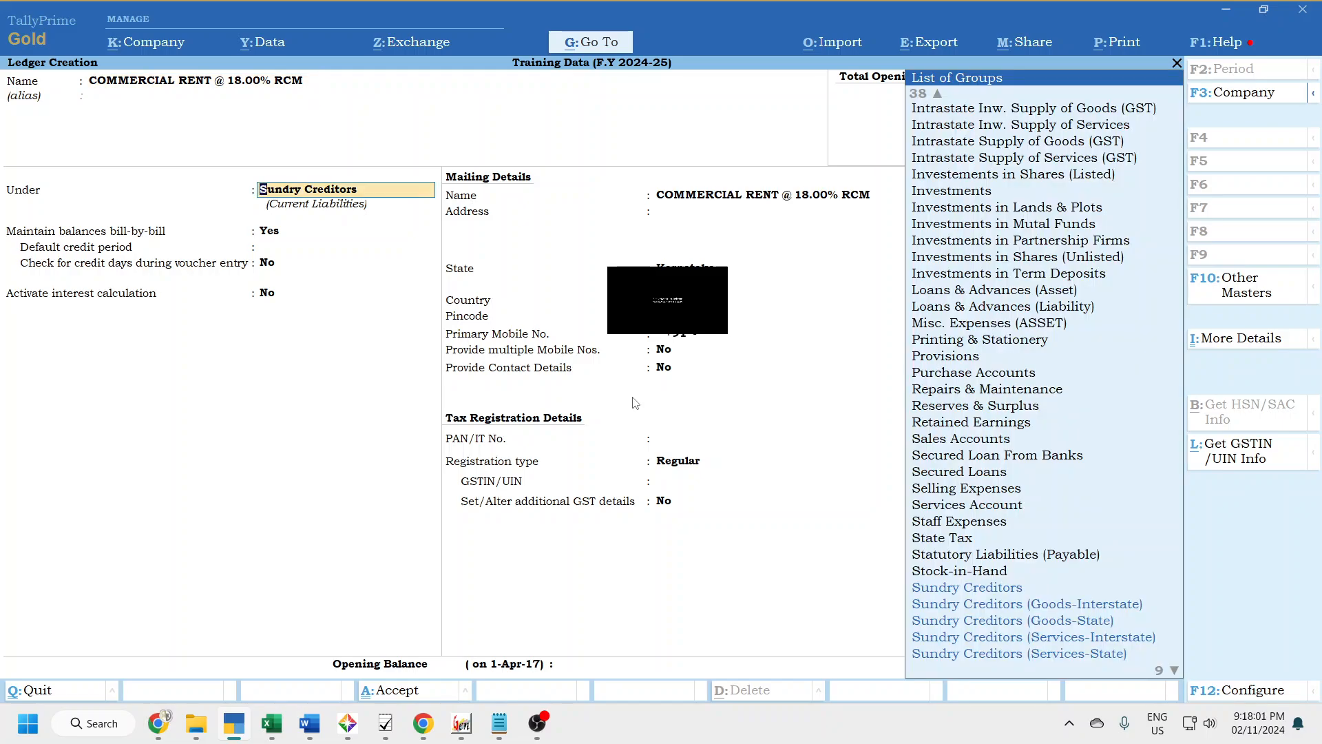
- Place the ledger under Indirect Expenses, keeping interest calculation at No and assessable value inclusion at Not Applicable
type("IND")
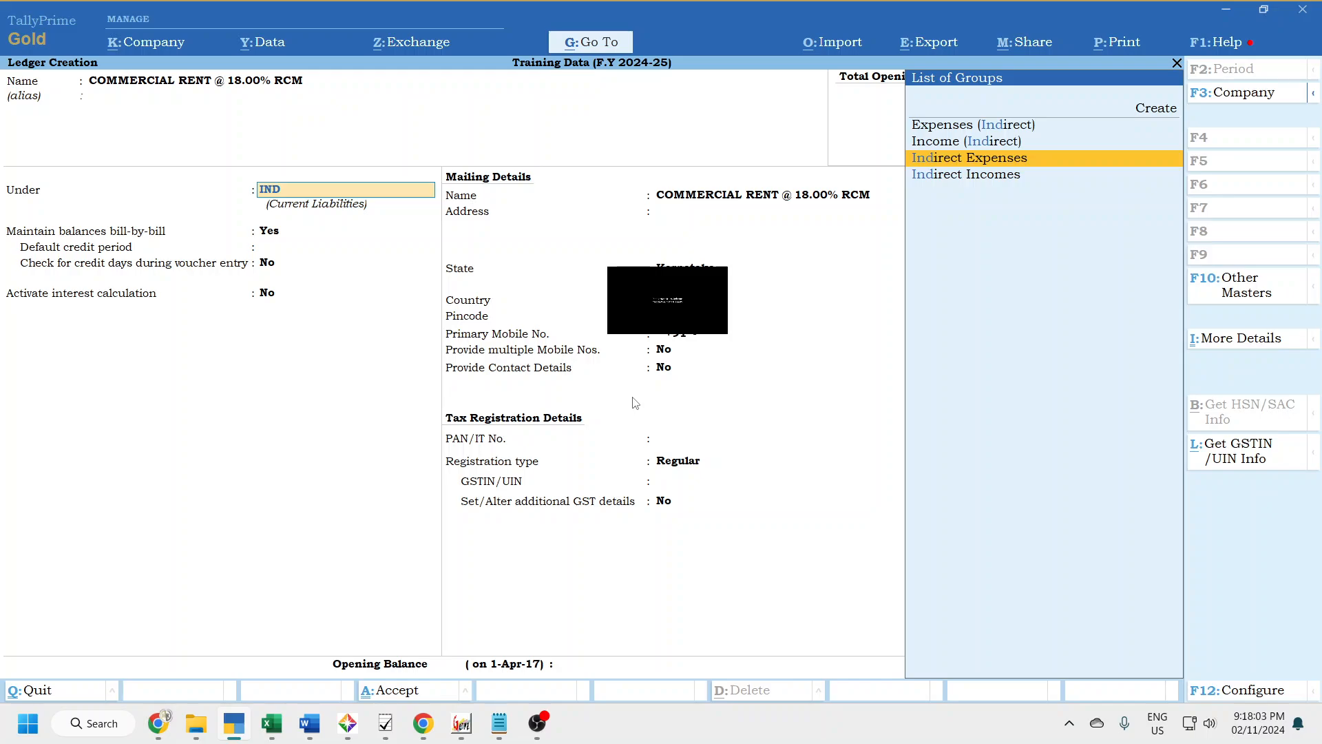
key("Return")
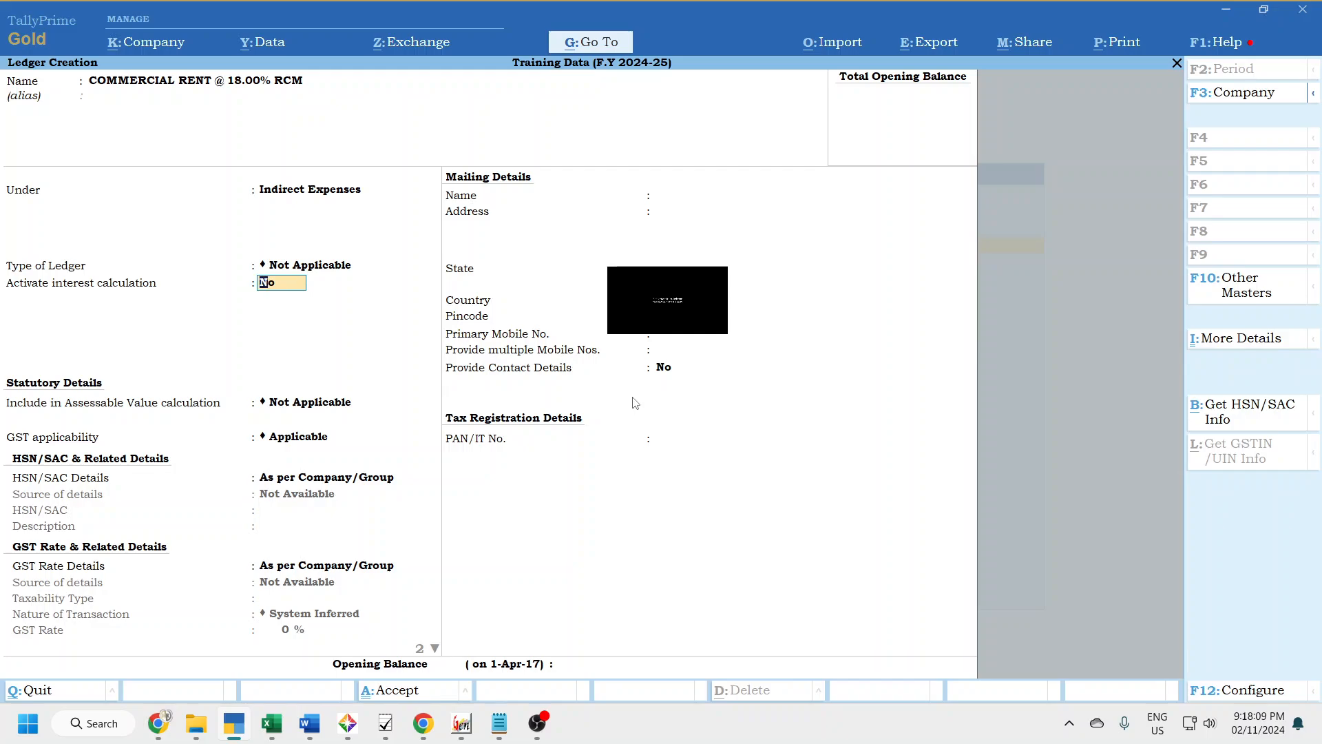
key("Return")
key("Return")
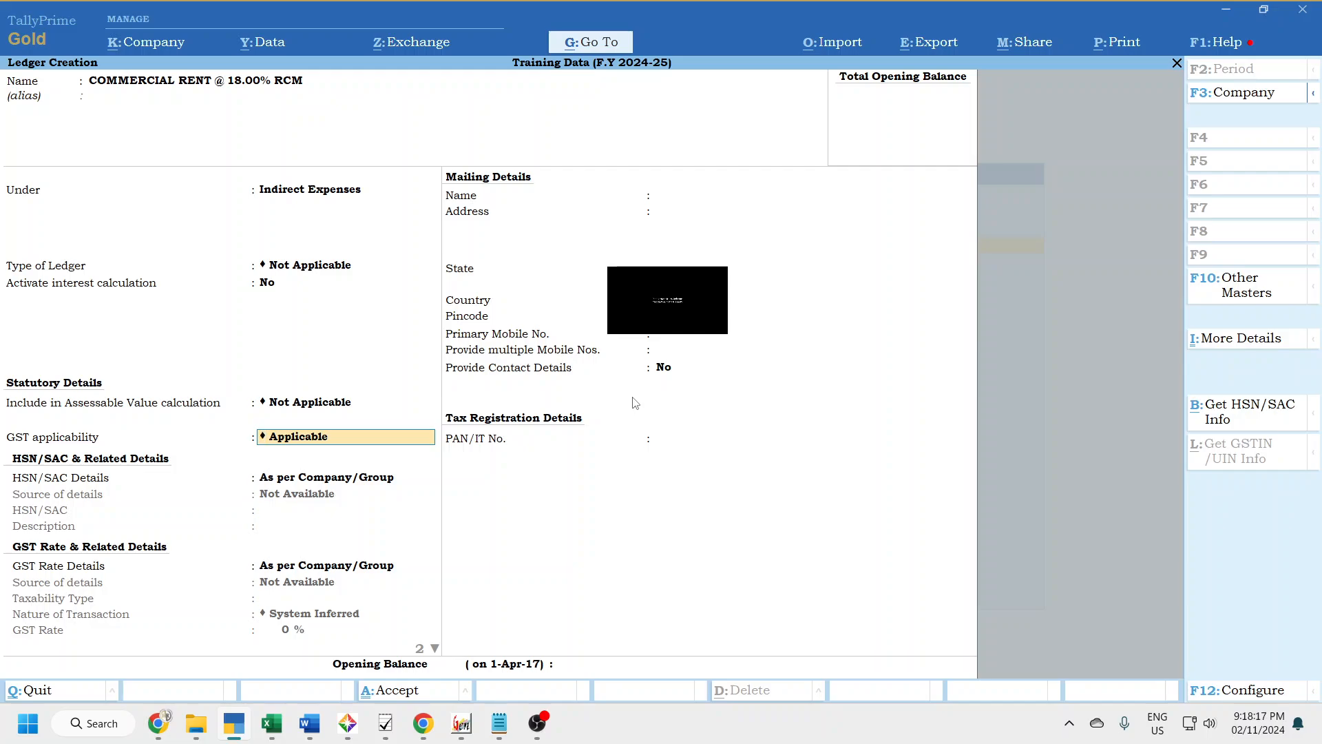
- Examine the ledger configuration options, especially the GST details for HSN/SAC, reverse charge calculation and input tax credit eligibility
key("F12")
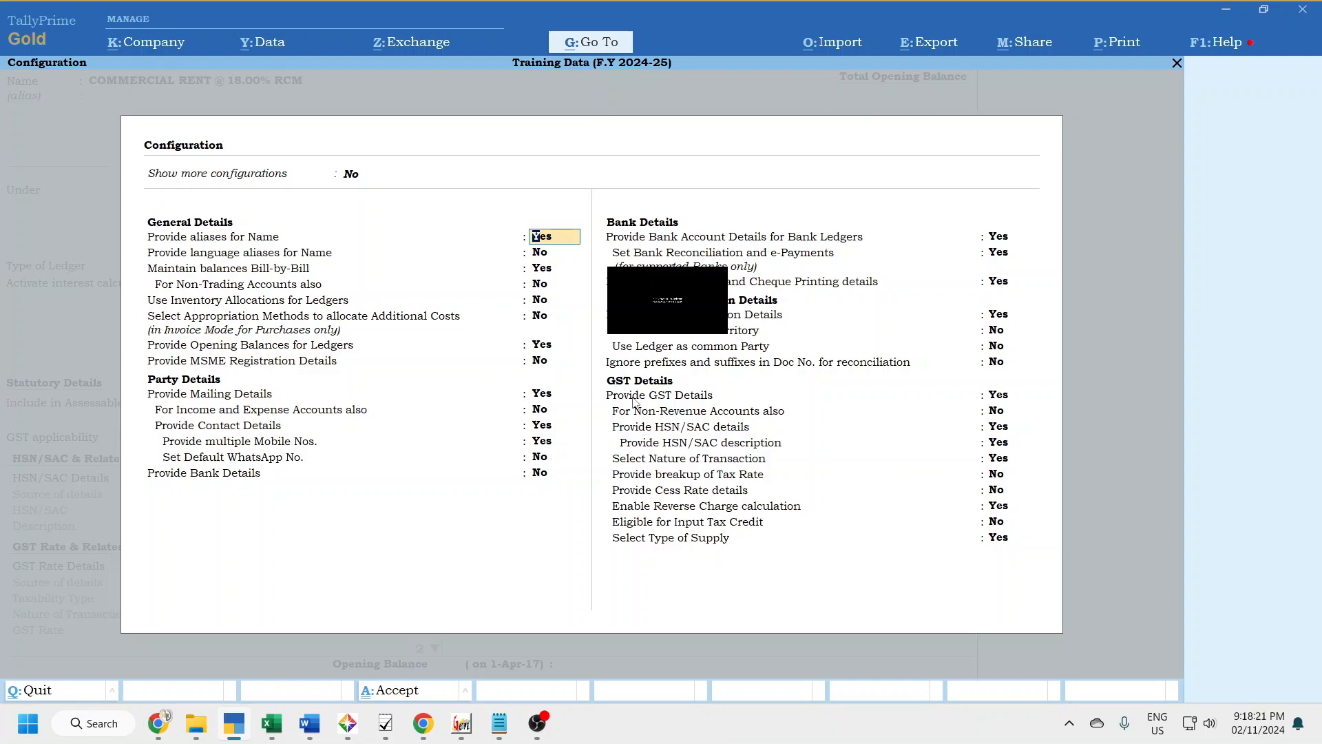
key("Down")
key("Down")
key("Down")
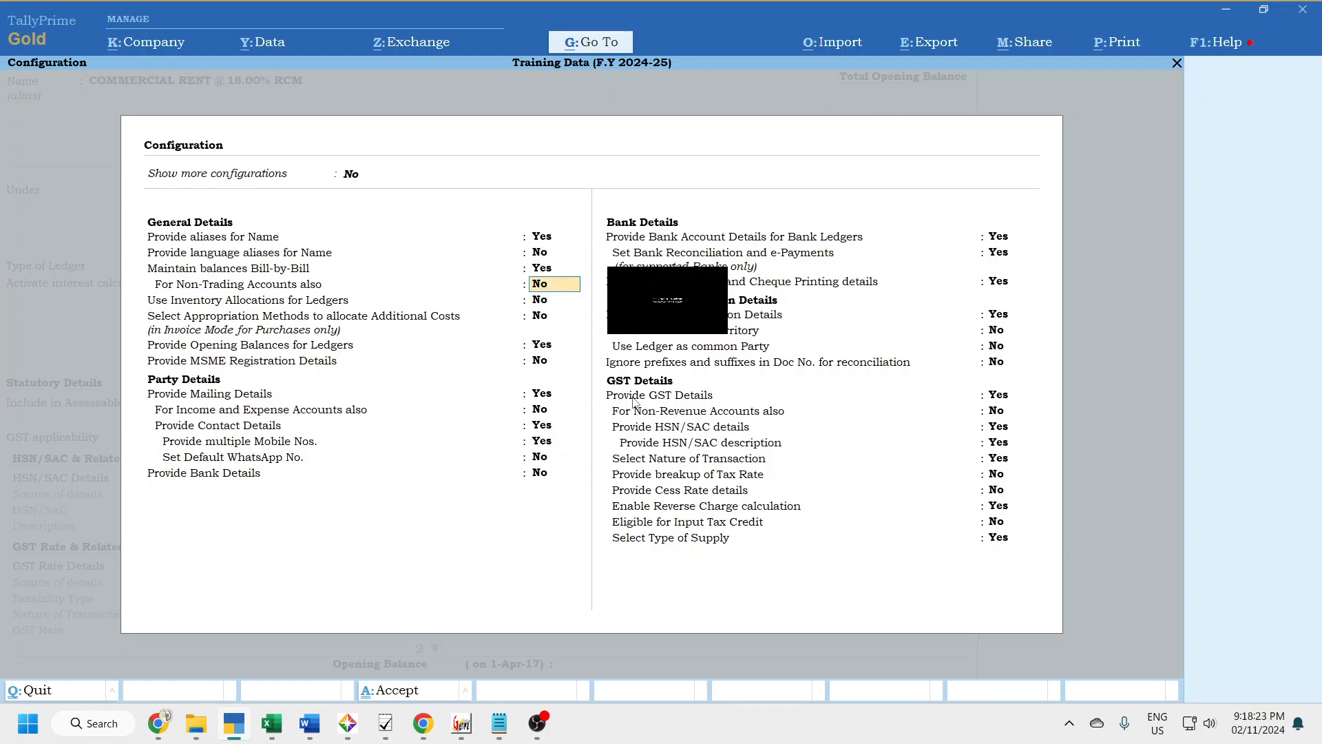
key("Down")
key("Down")
key("Down")
key("Down")
key("Down")
key("Down")
key("Down")
key("Down")
key("Down")
key("Down")
key("Down")
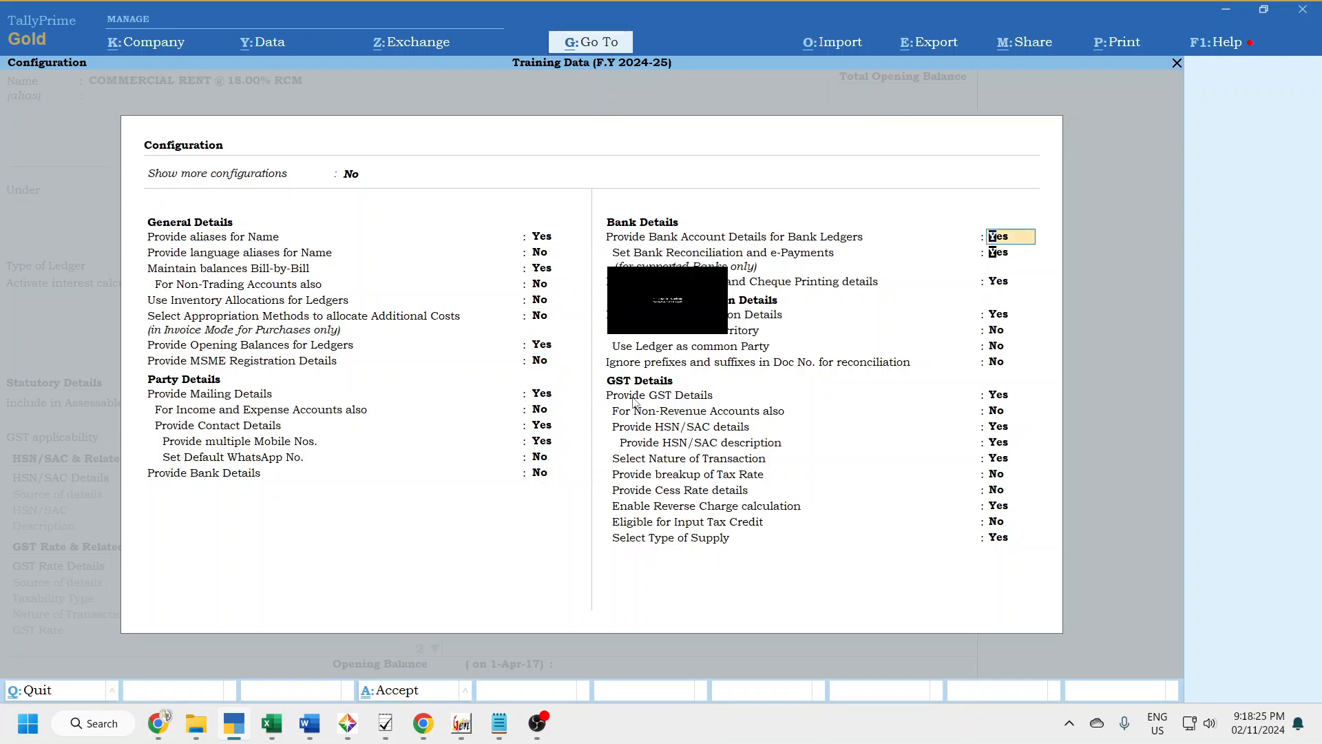
key("Down")
key("Down")
key("Down")
key("Down")
key("Down")
key("Down")
key("Down")
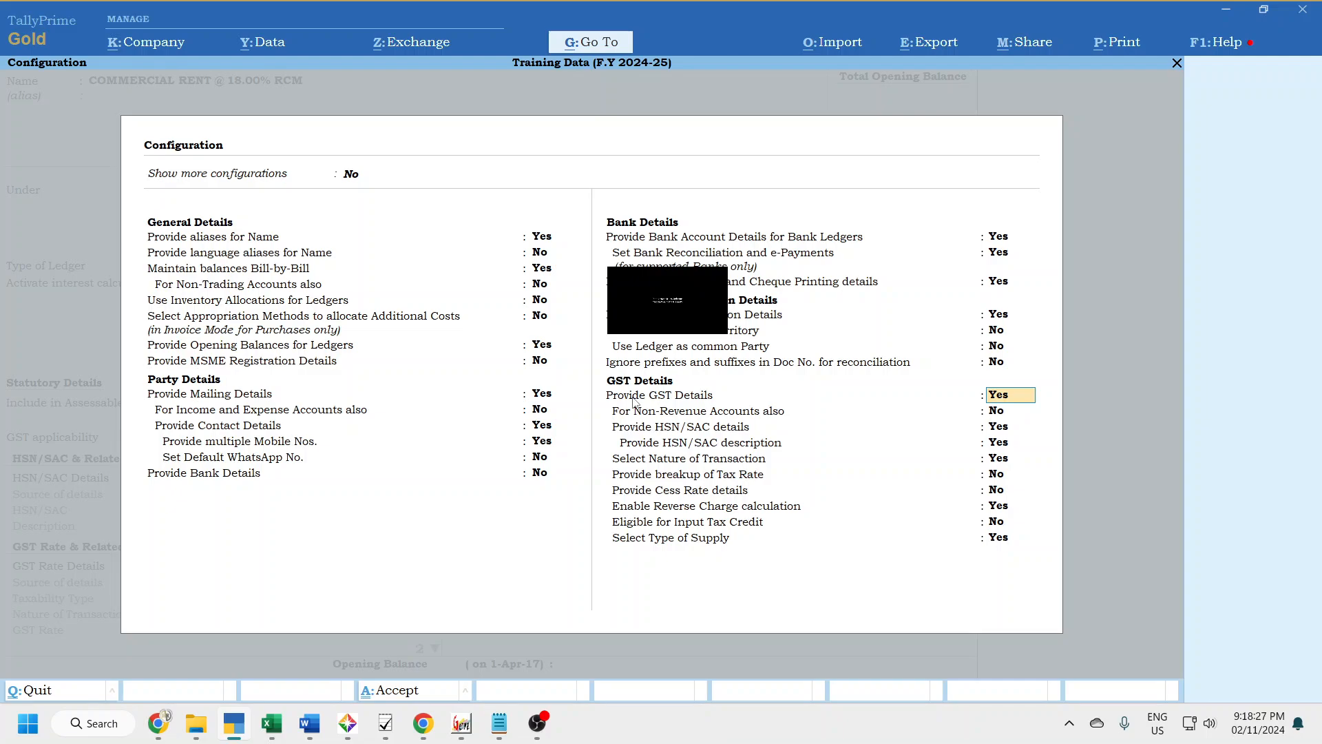
key("Down")
key("Down")
key("Down")
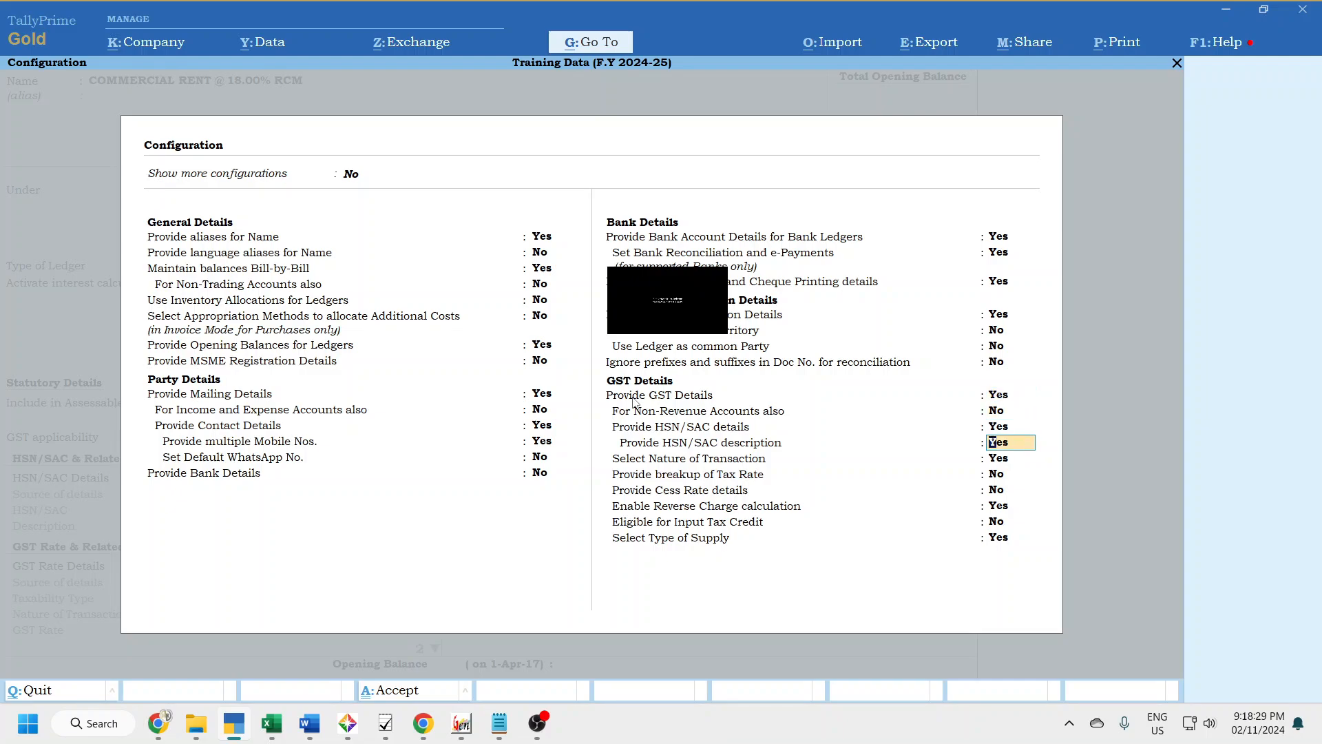
key("Down")
key("Down")
key("Down")
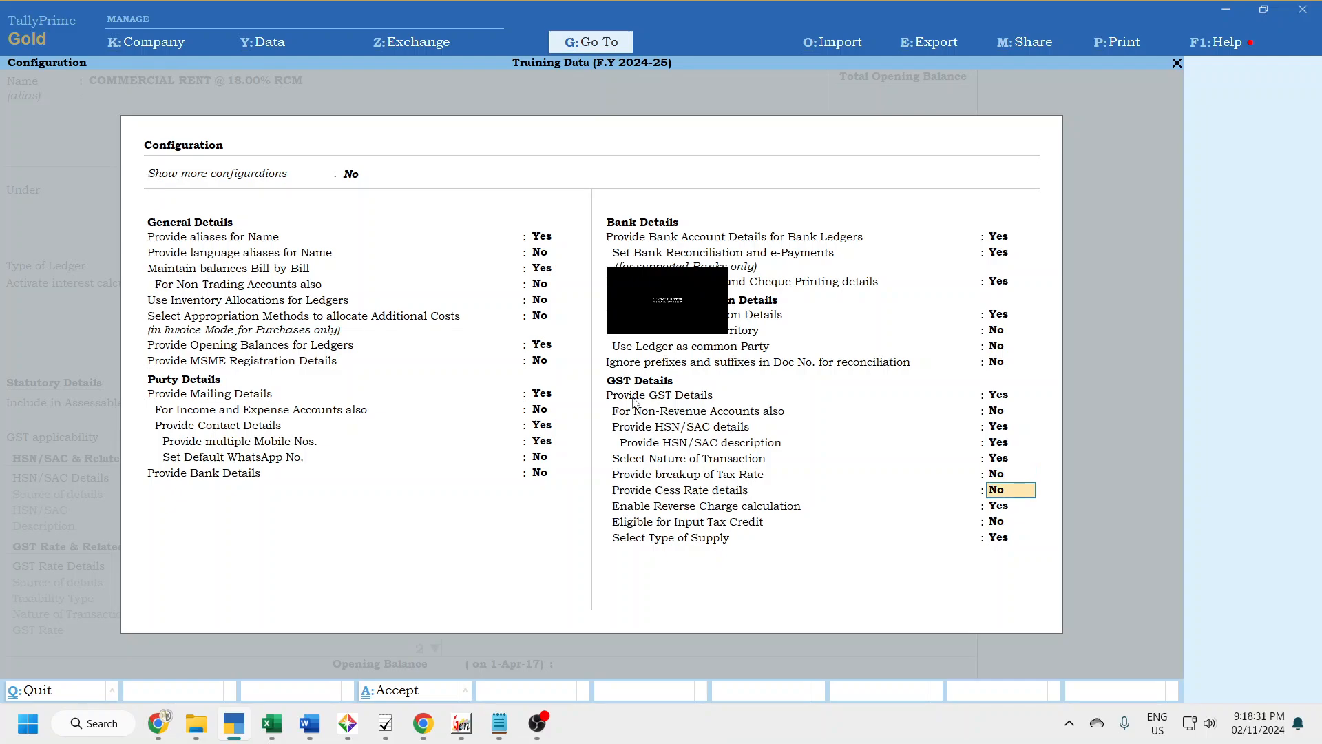
key("Down")
key("Down")
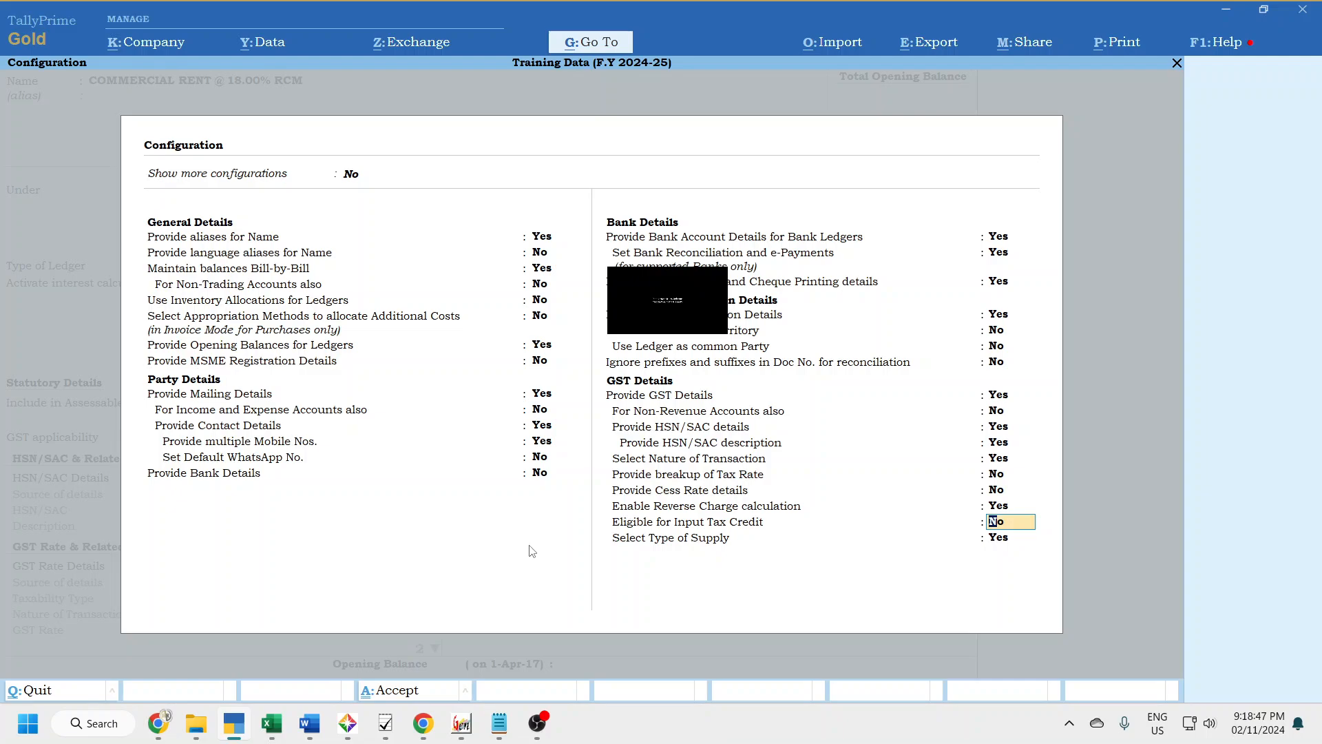
key("ctrl")
key("ctrl+a")
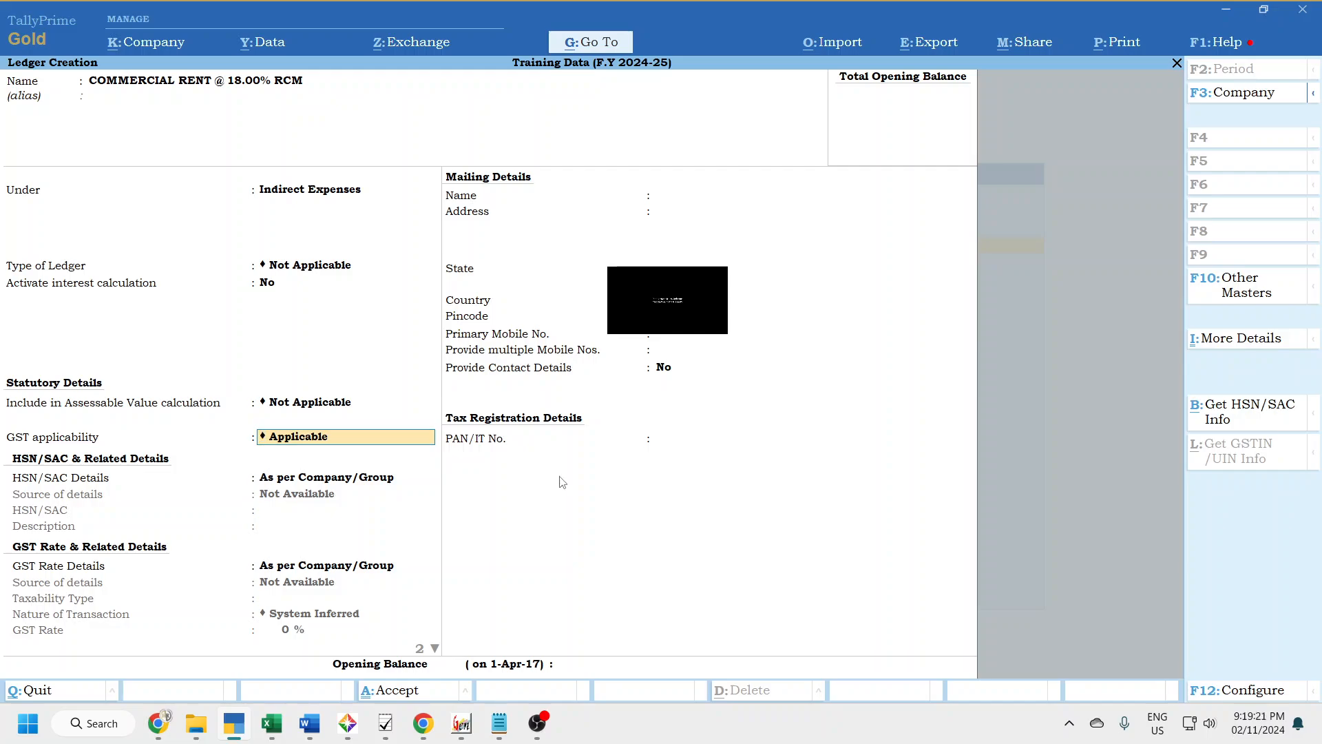
- Keep GST applicability as Applicable and take the HSN/SAC details As per Company/Group
key("Return")
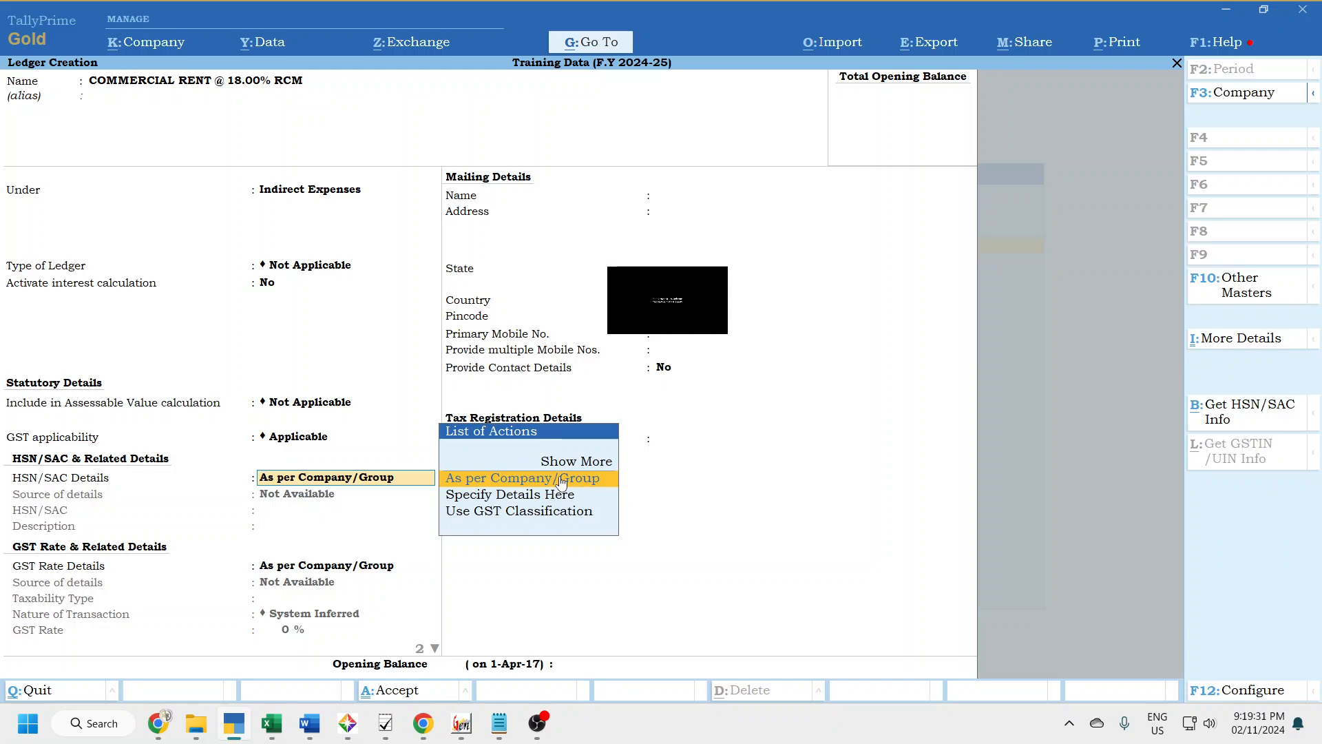
left_click(562, 482)
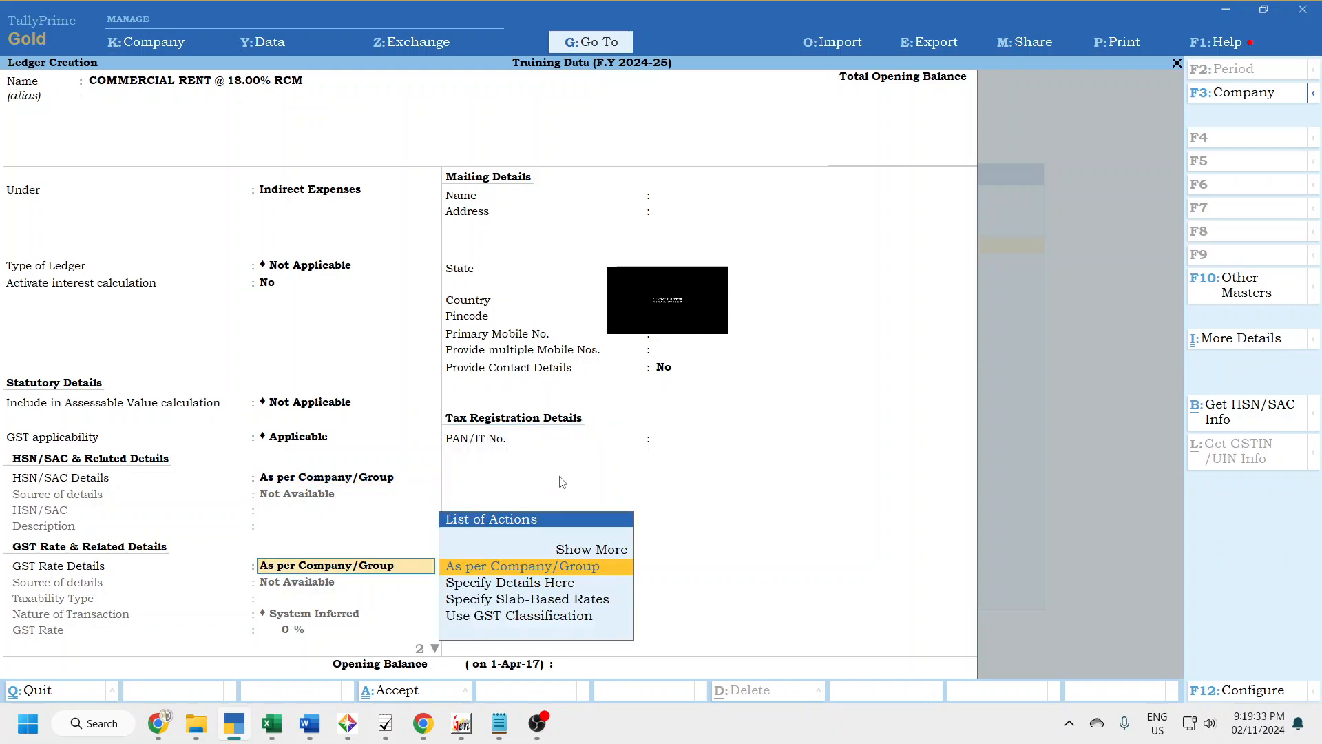
key("BackSpace")
key("BackSpace")
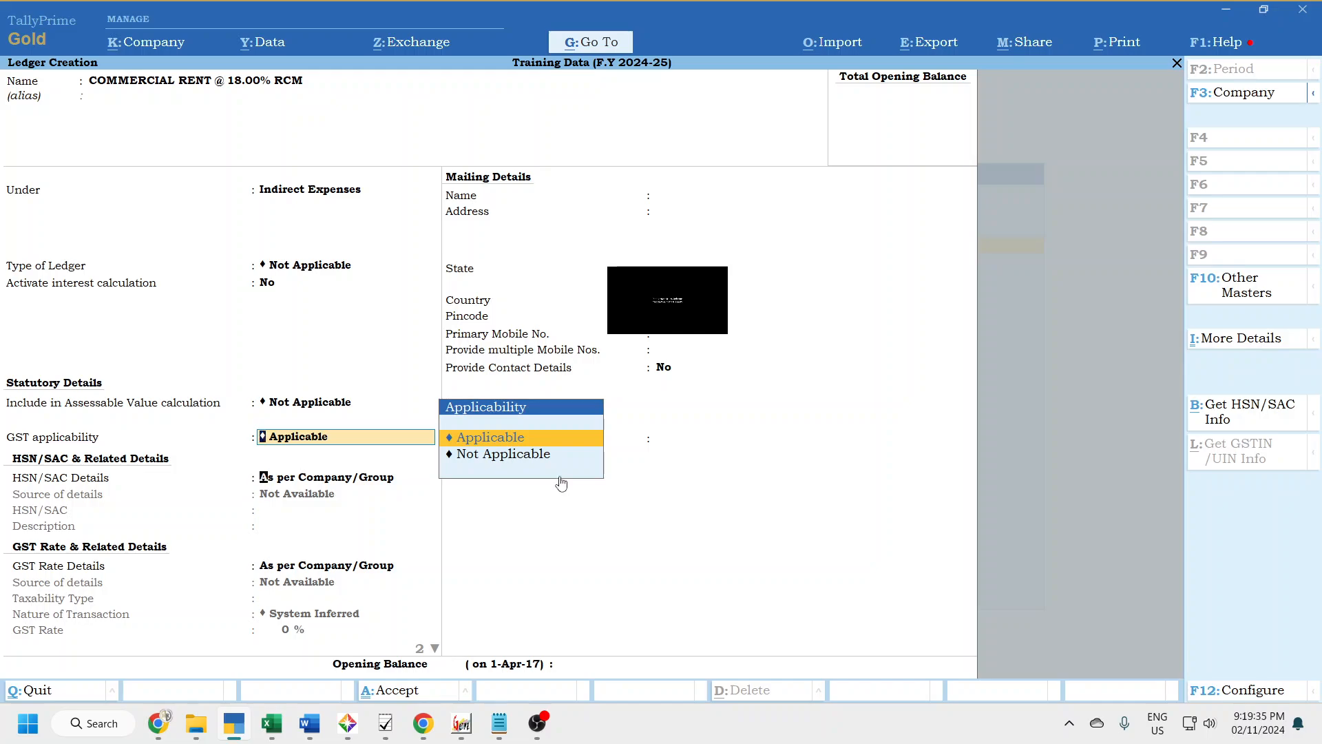
key("Return")
key("Down")
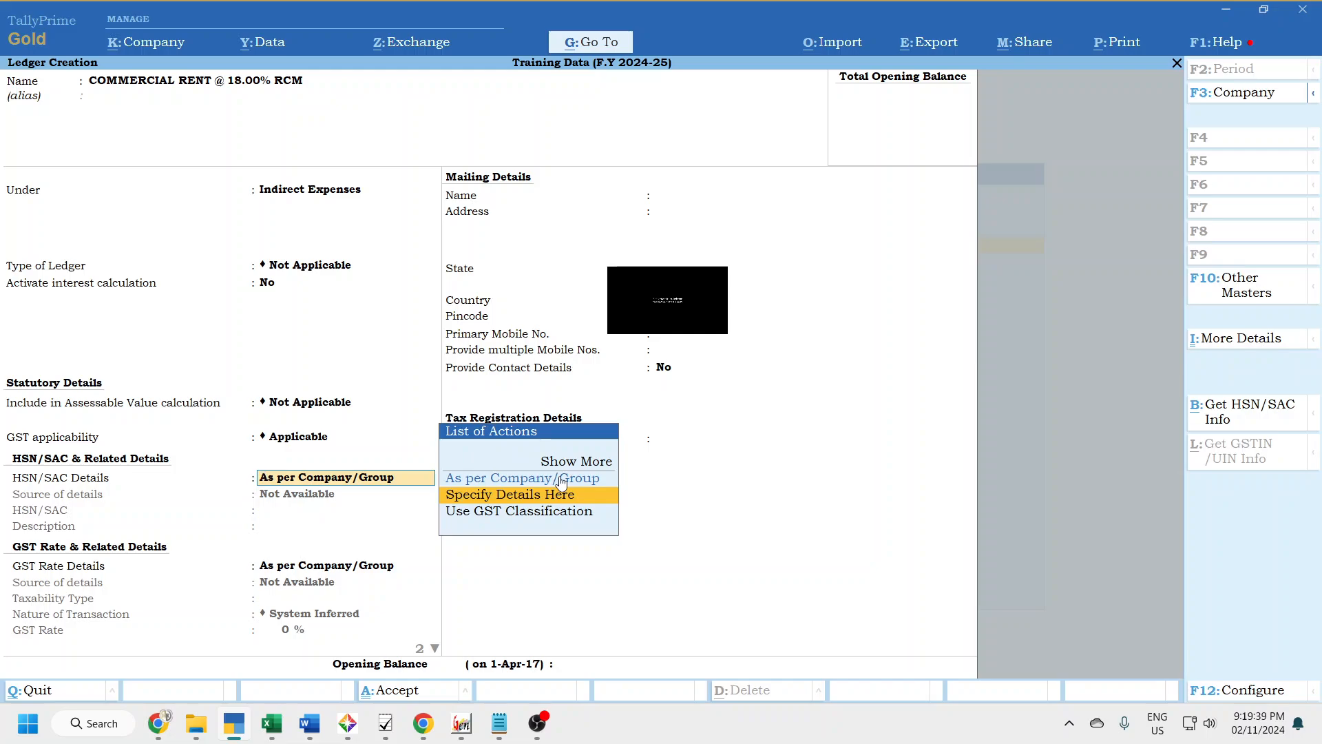
key("Return")
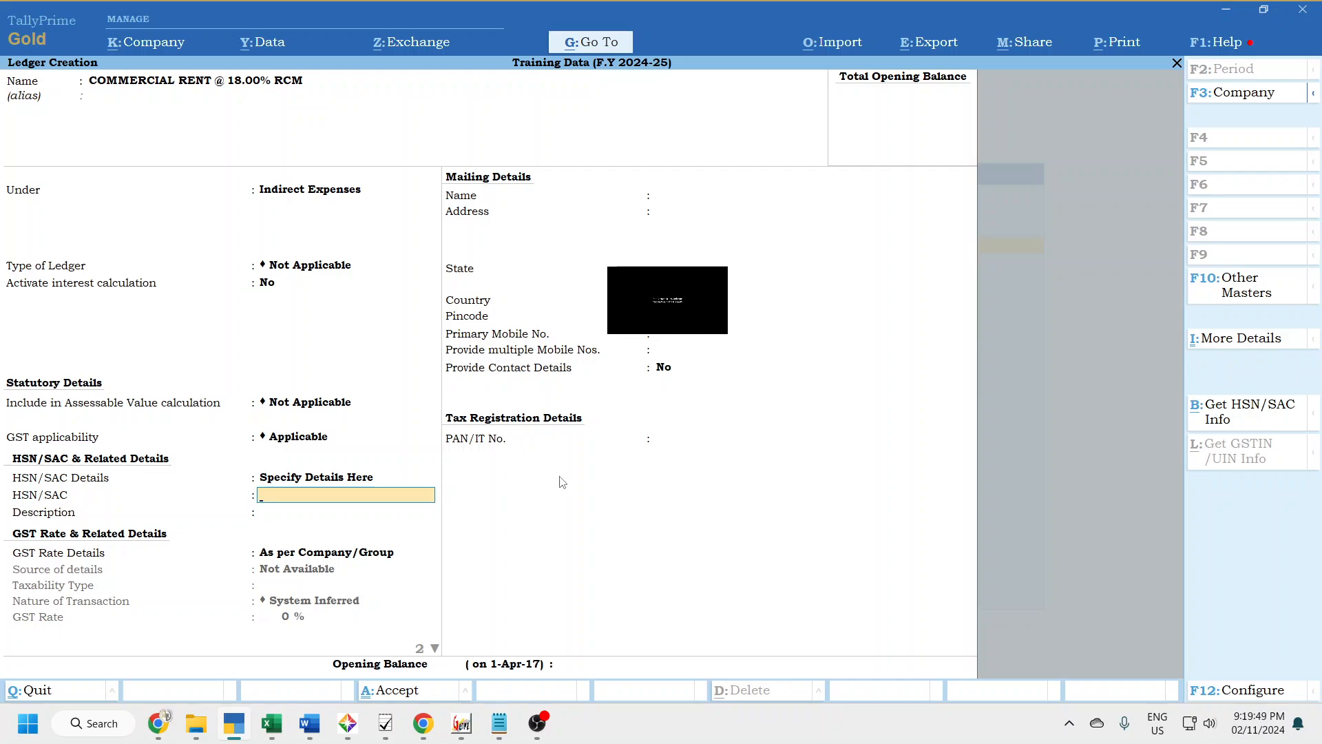
key("BackSpace")
key("Up")
key("Return")
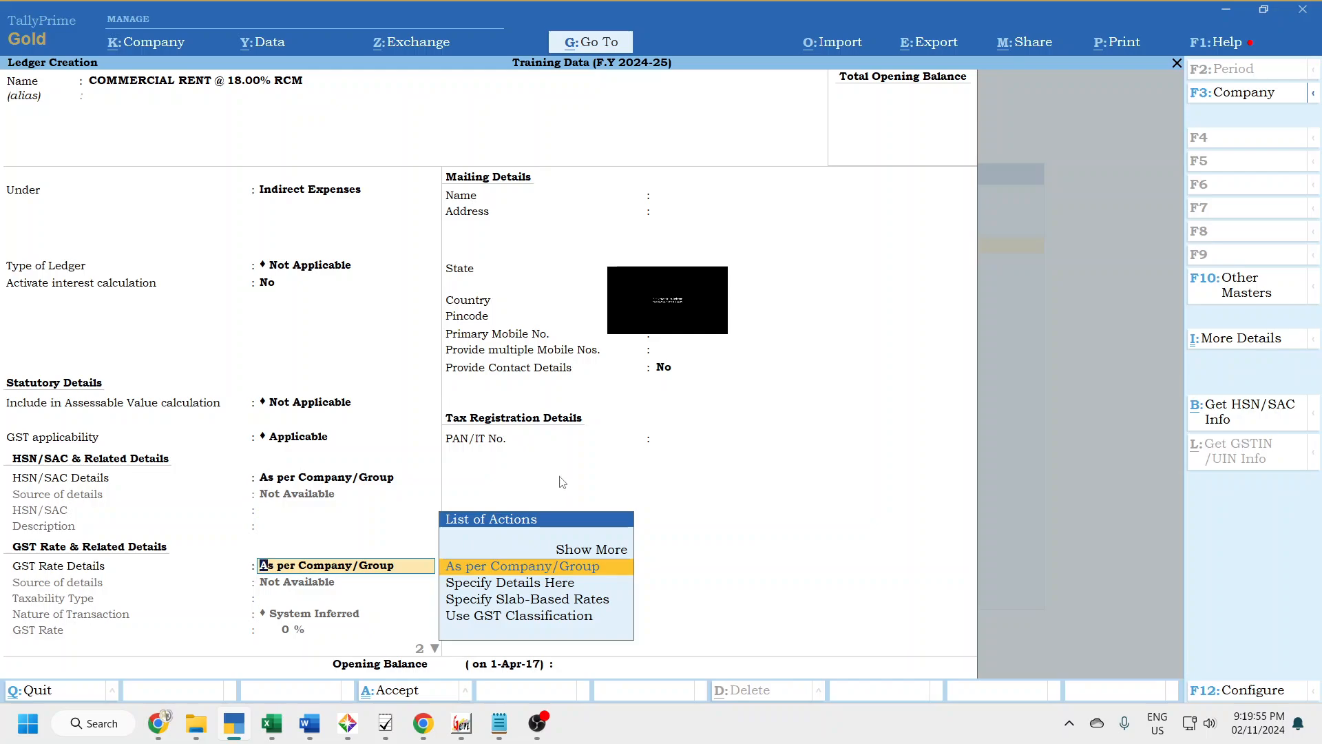
- Set the ledger's GST rate details to Specify Details Here with the taxability type Taxable
key("Down")
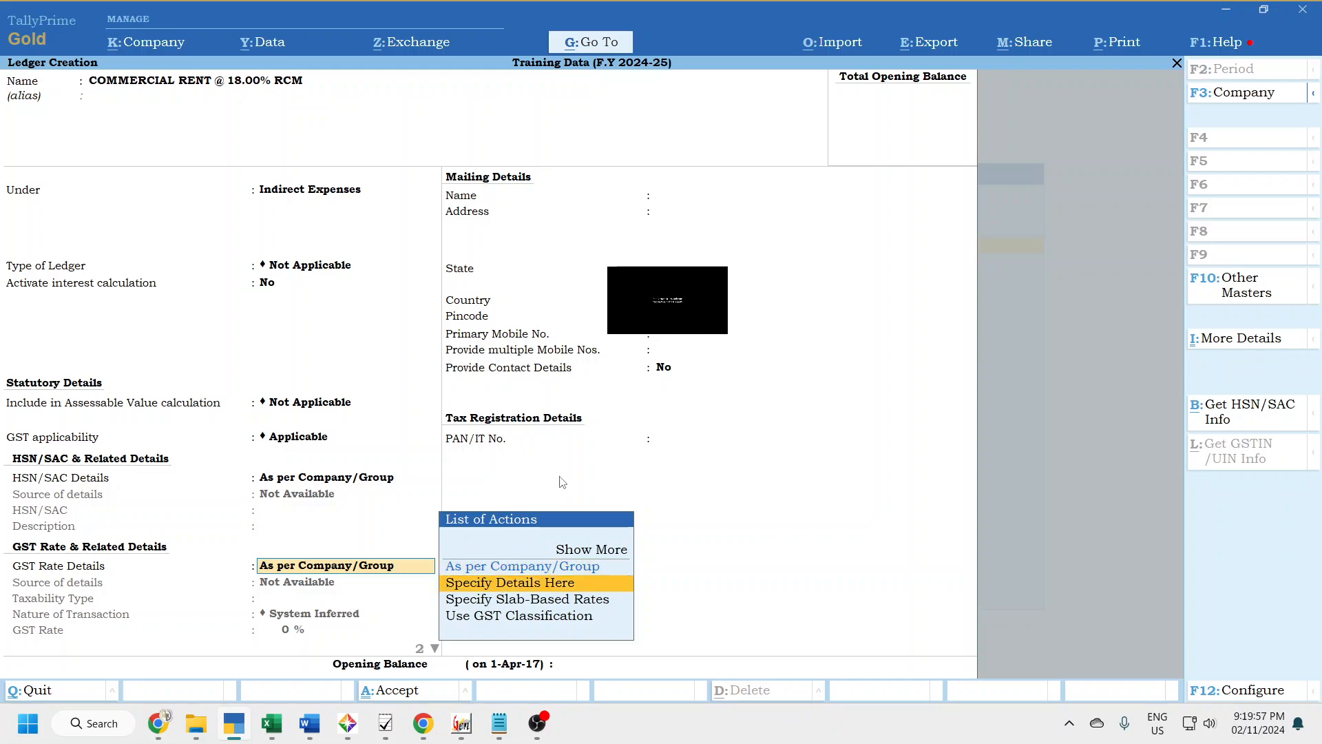
key("Return")
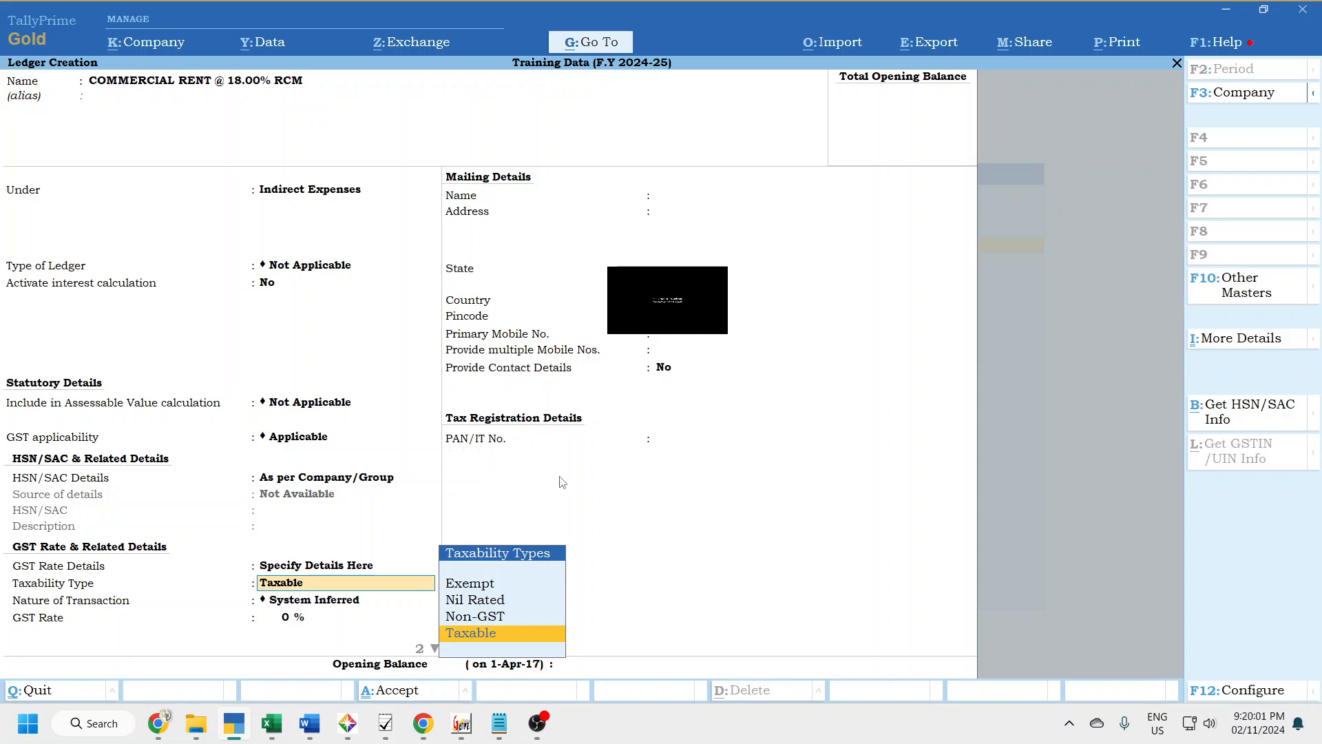
key("Up")
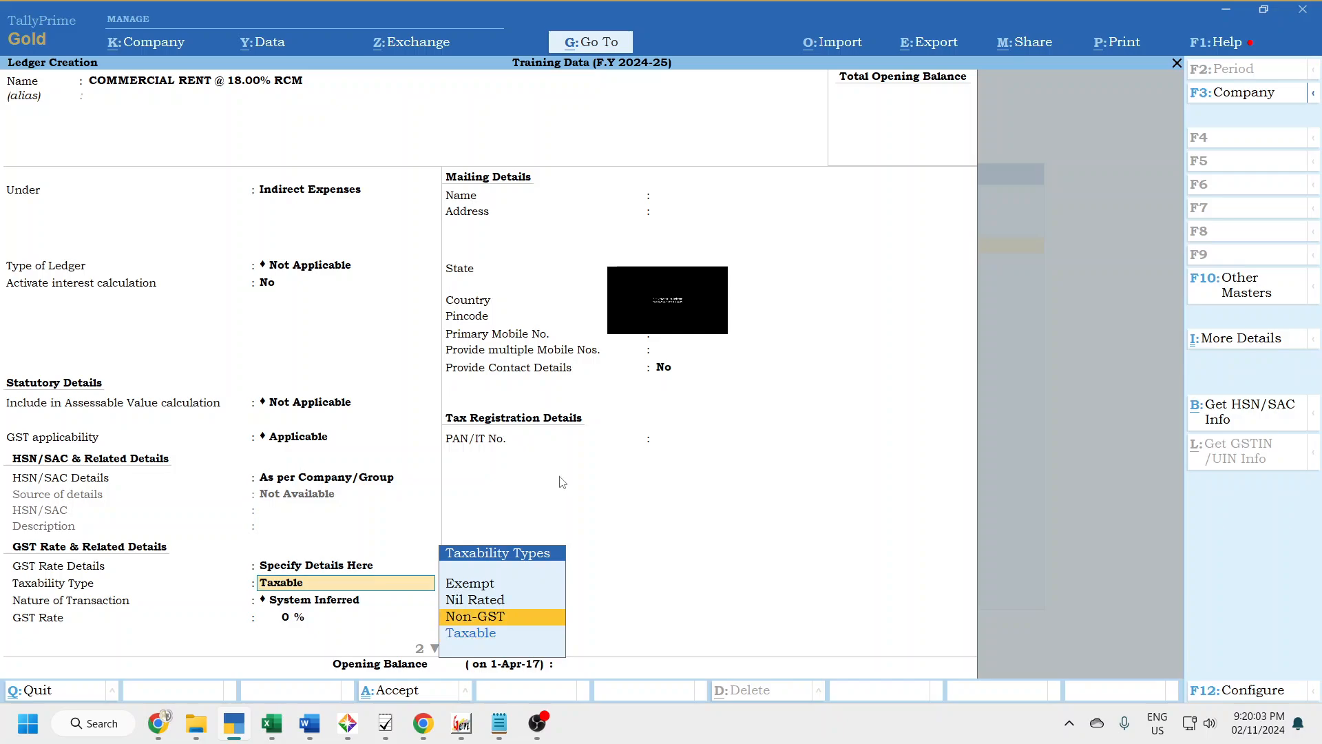
key("Up")
key("Down")
key("Down")
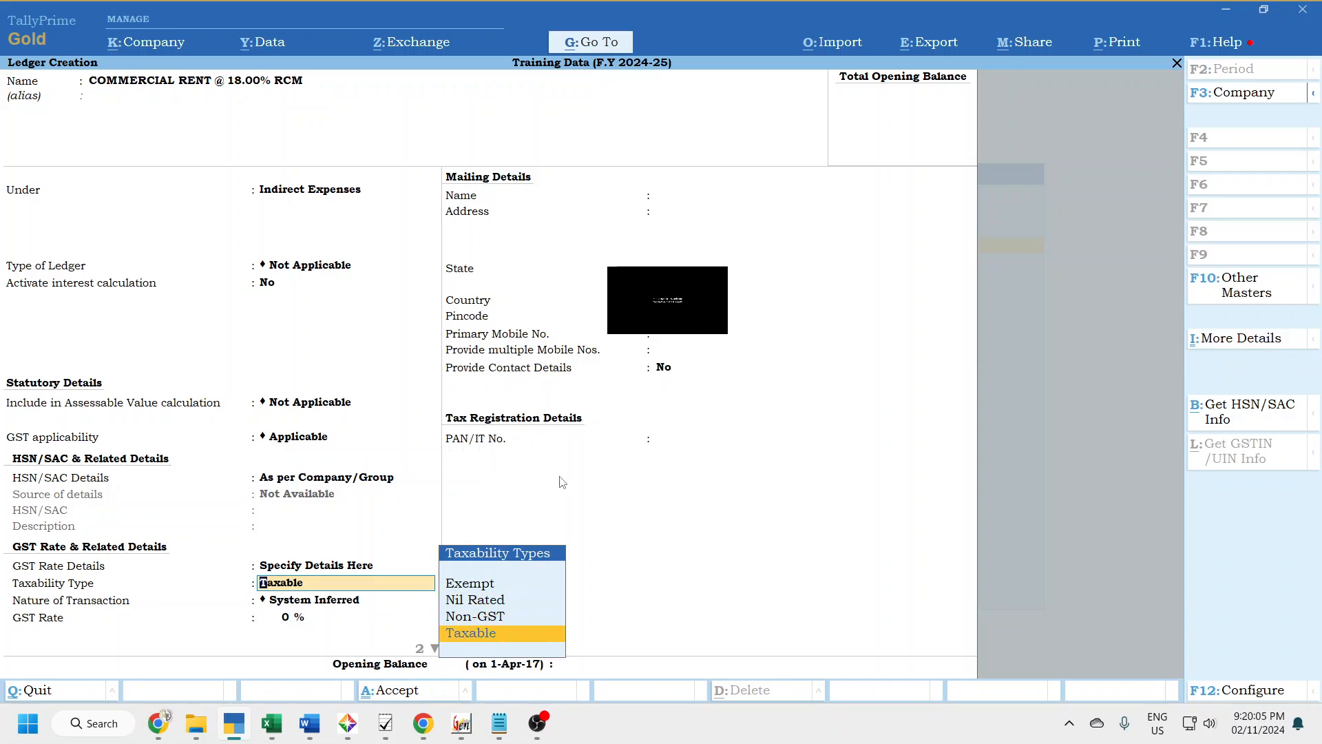
key("Return")
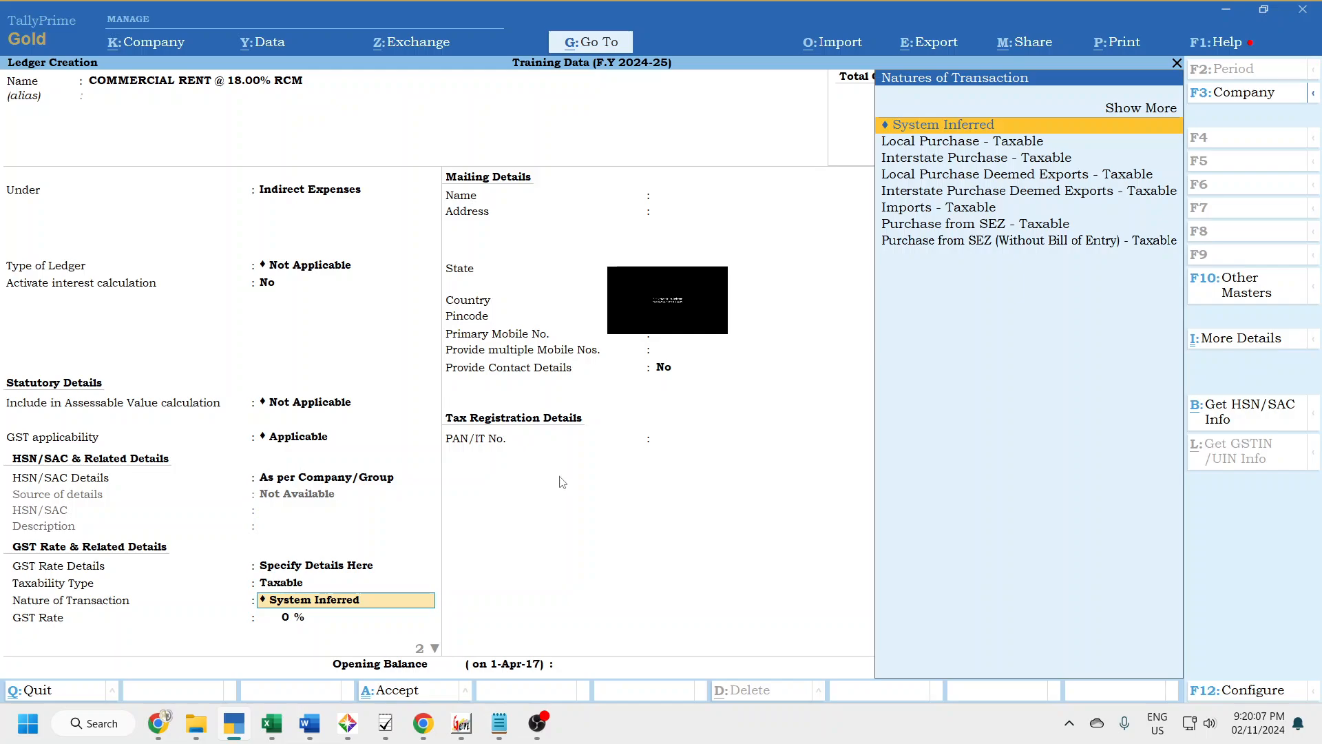
- Set the nature of transaction to Local Purchase - Taxable and the GST rate to 18%
key("Down")
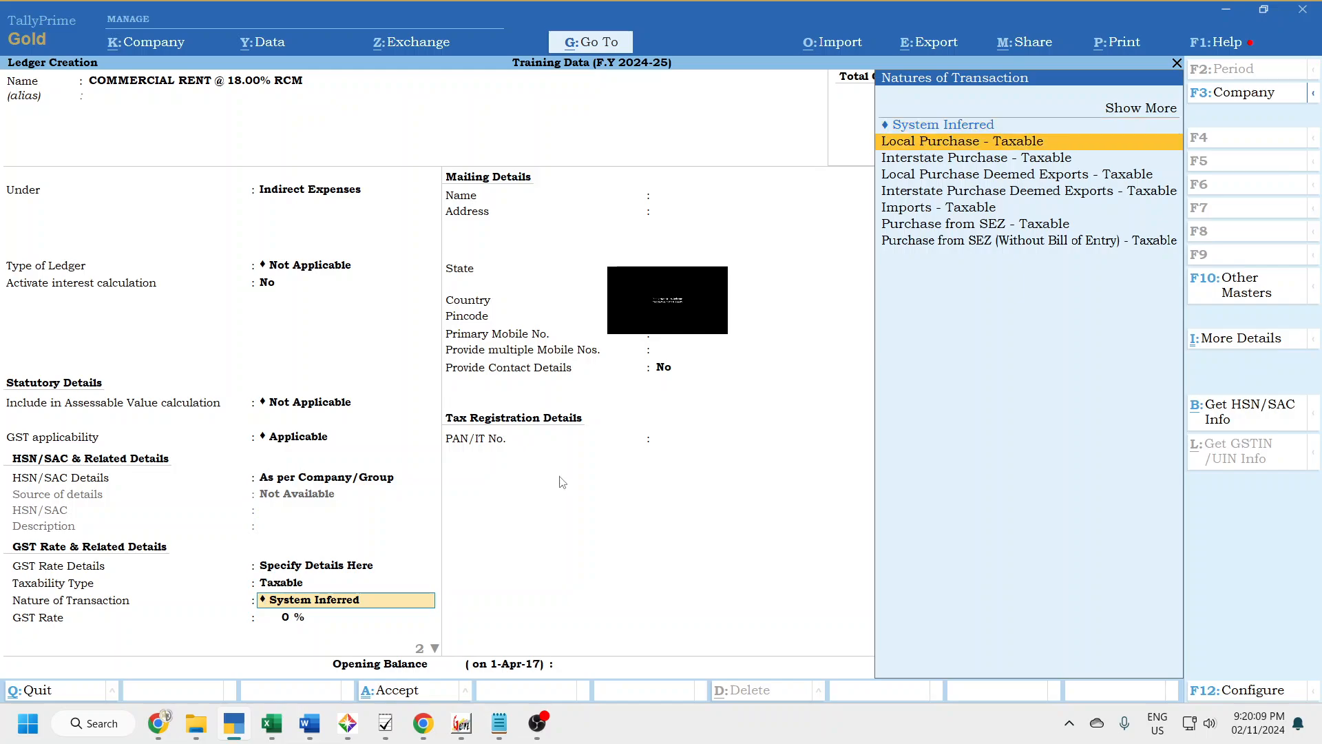
key("Return")
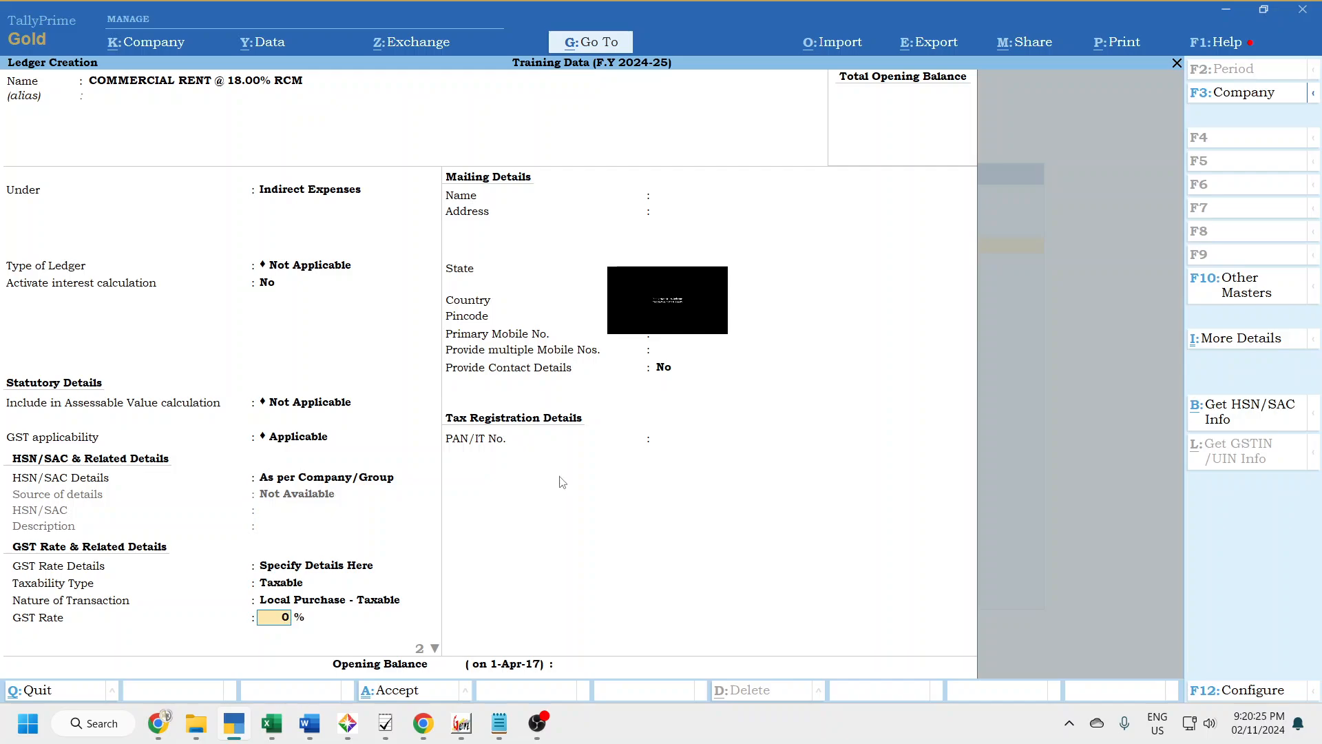
type("18")
key("Return")
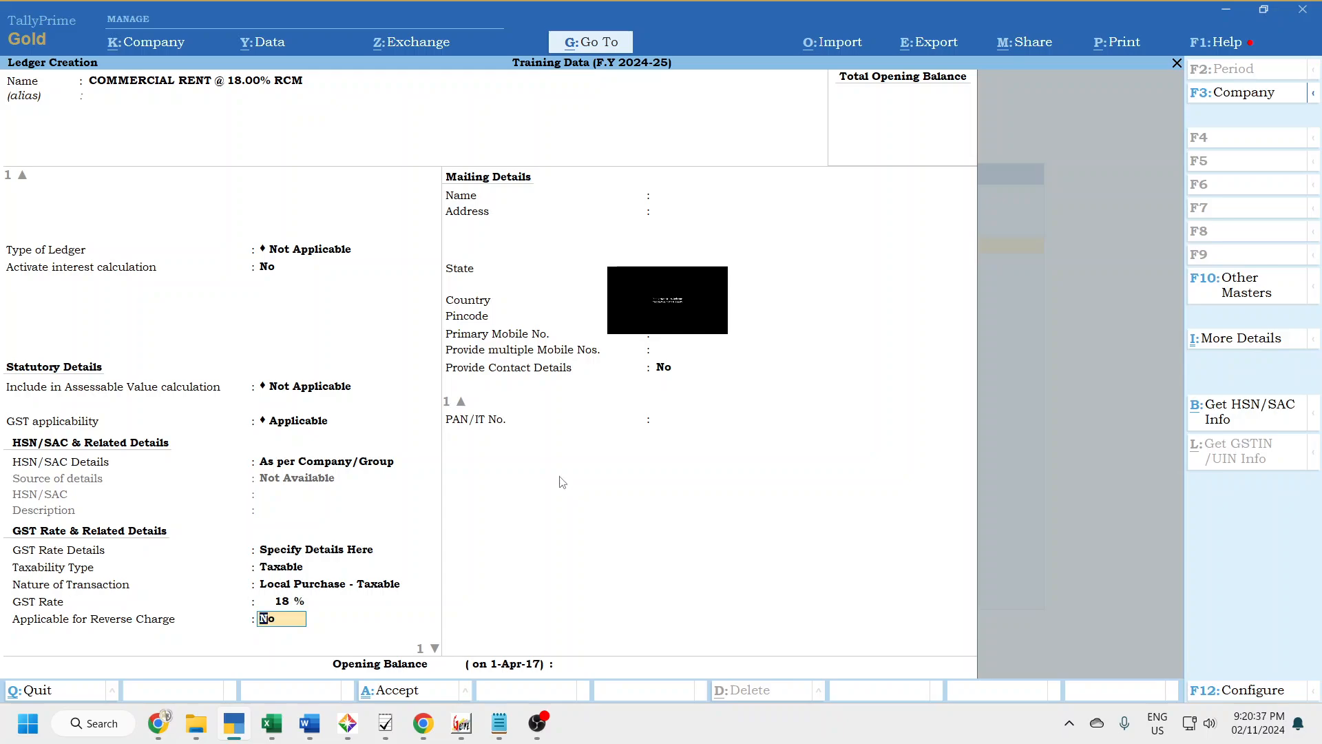
key("BackSpace")
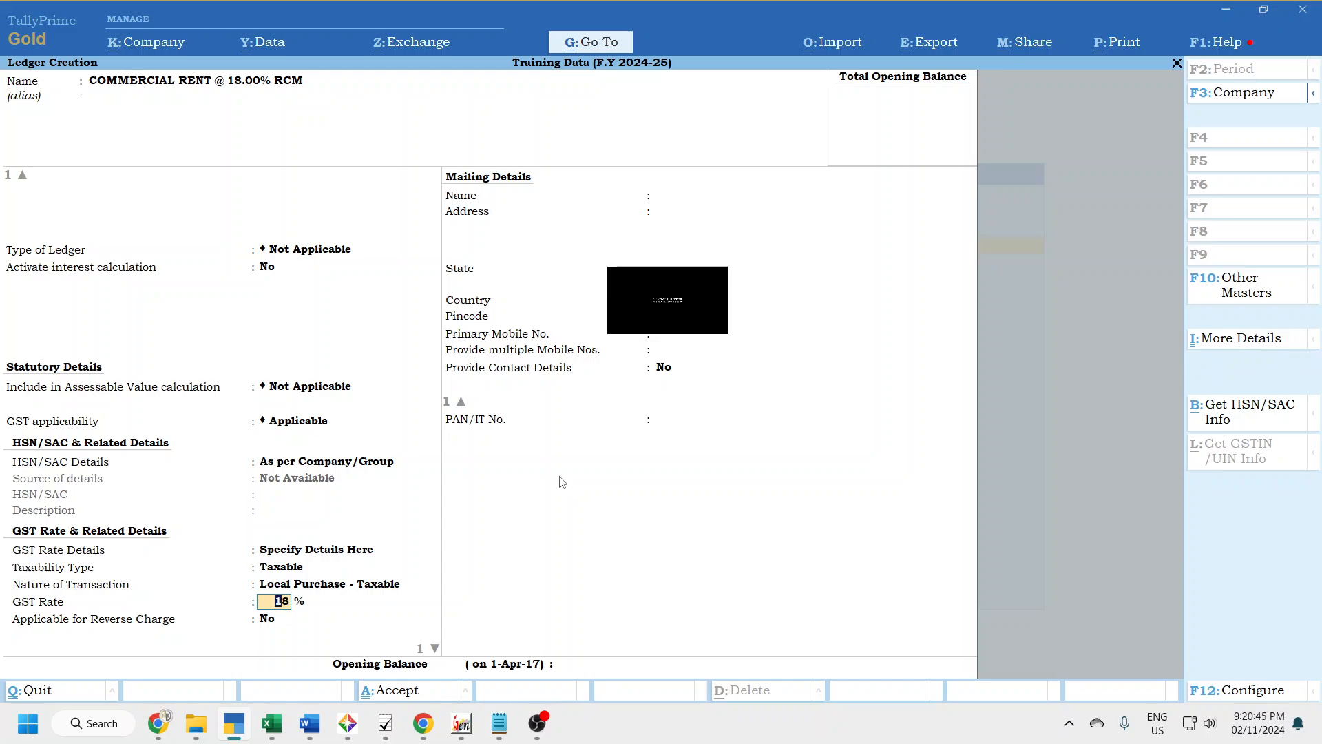
- Mark the rent ledger as applicable for reverse charge with Services as the type of supply, save it and return to the Gateway
key("Return")
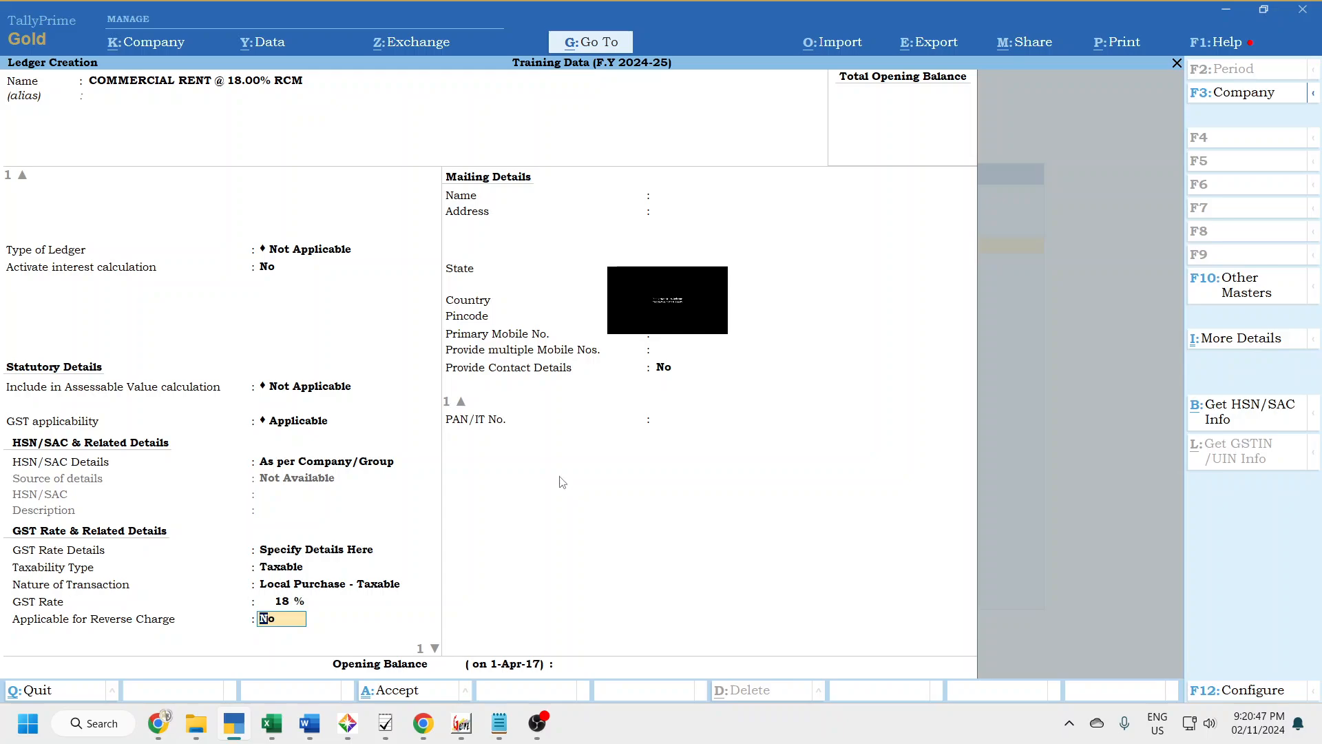
key("y")
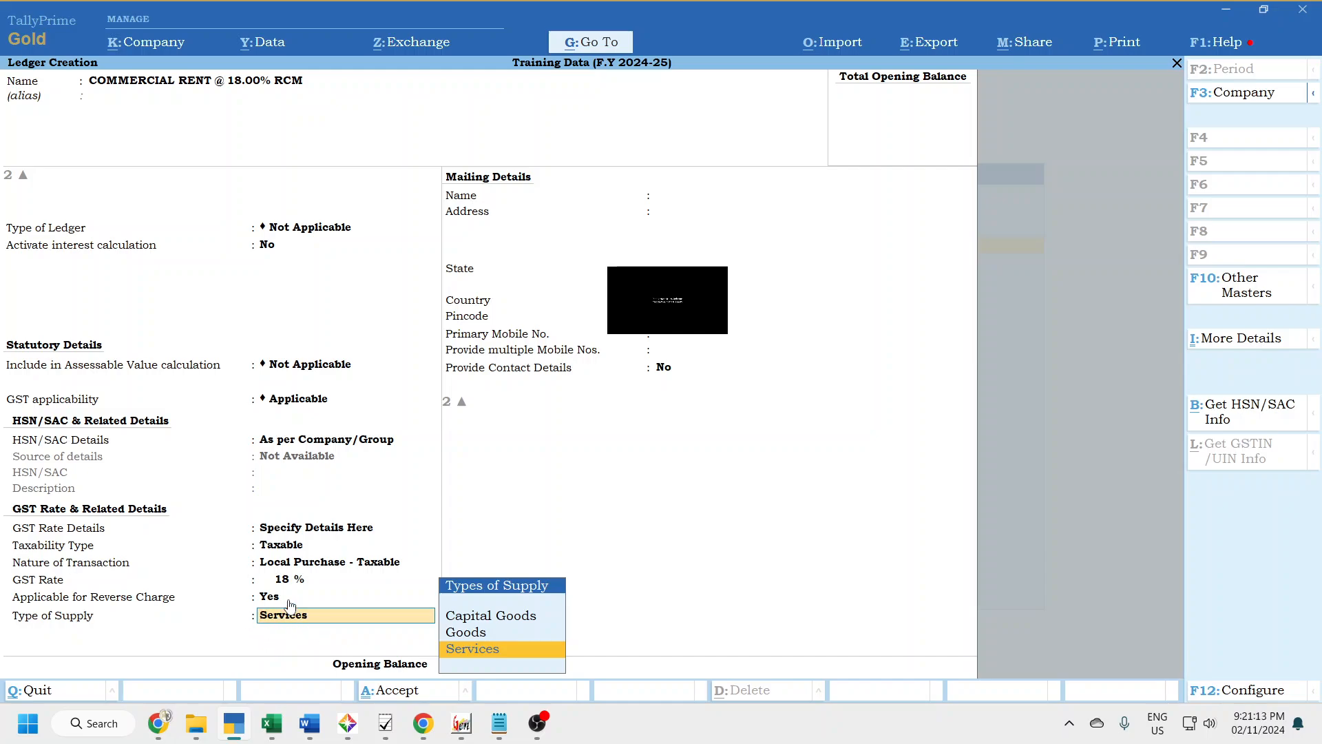
key("Return")
key("Return")
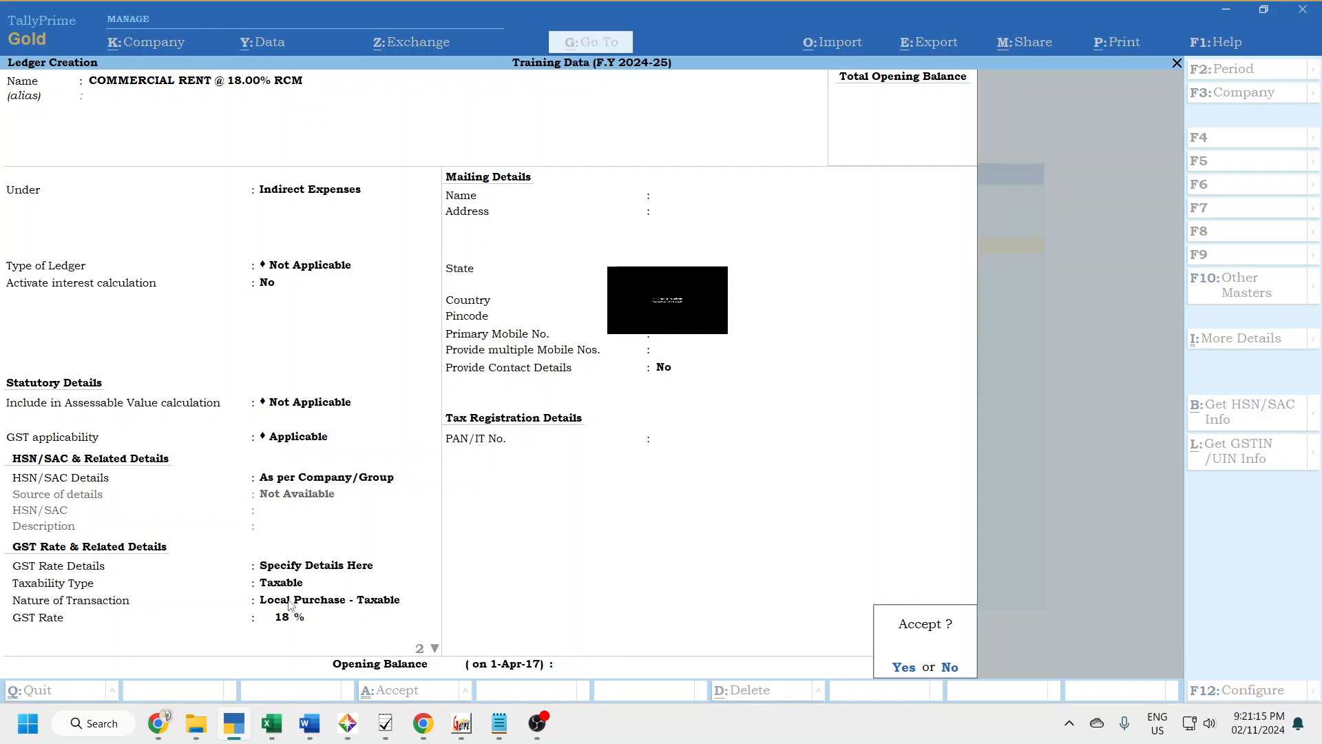
key("Return")
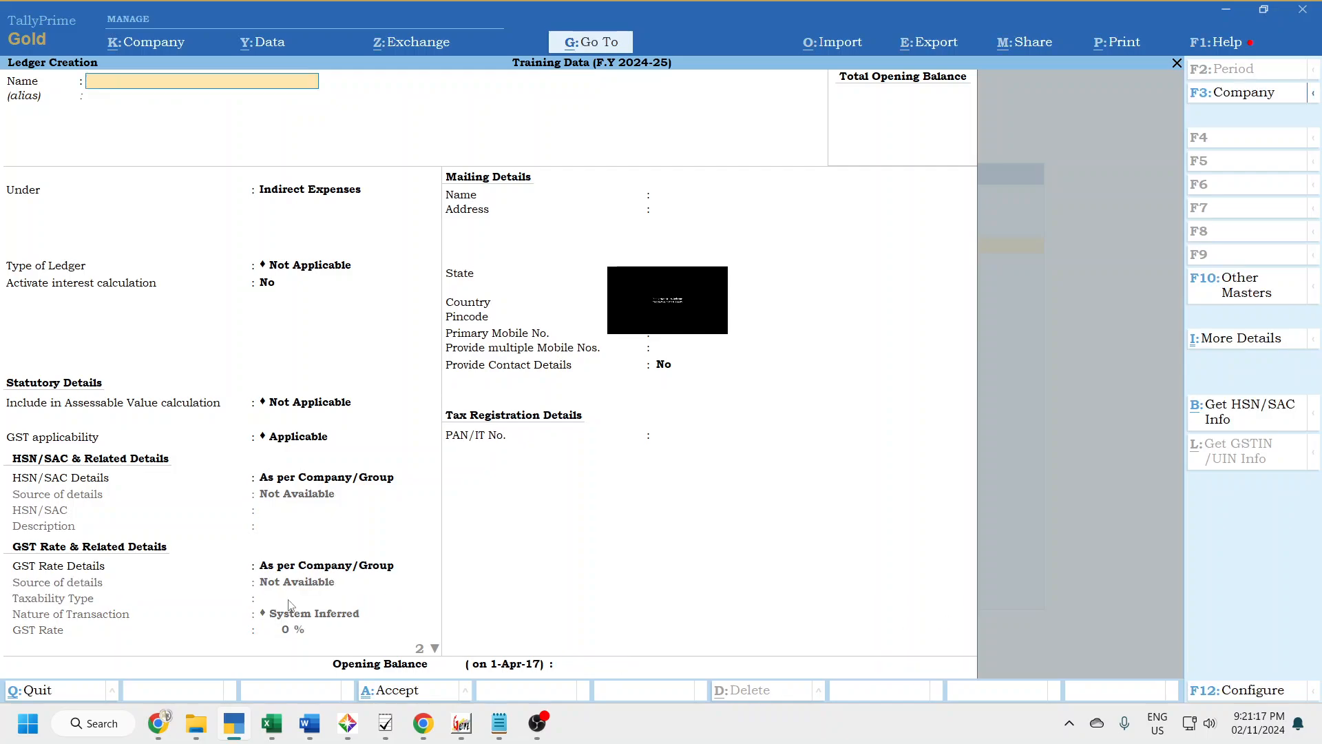
key("Escape")
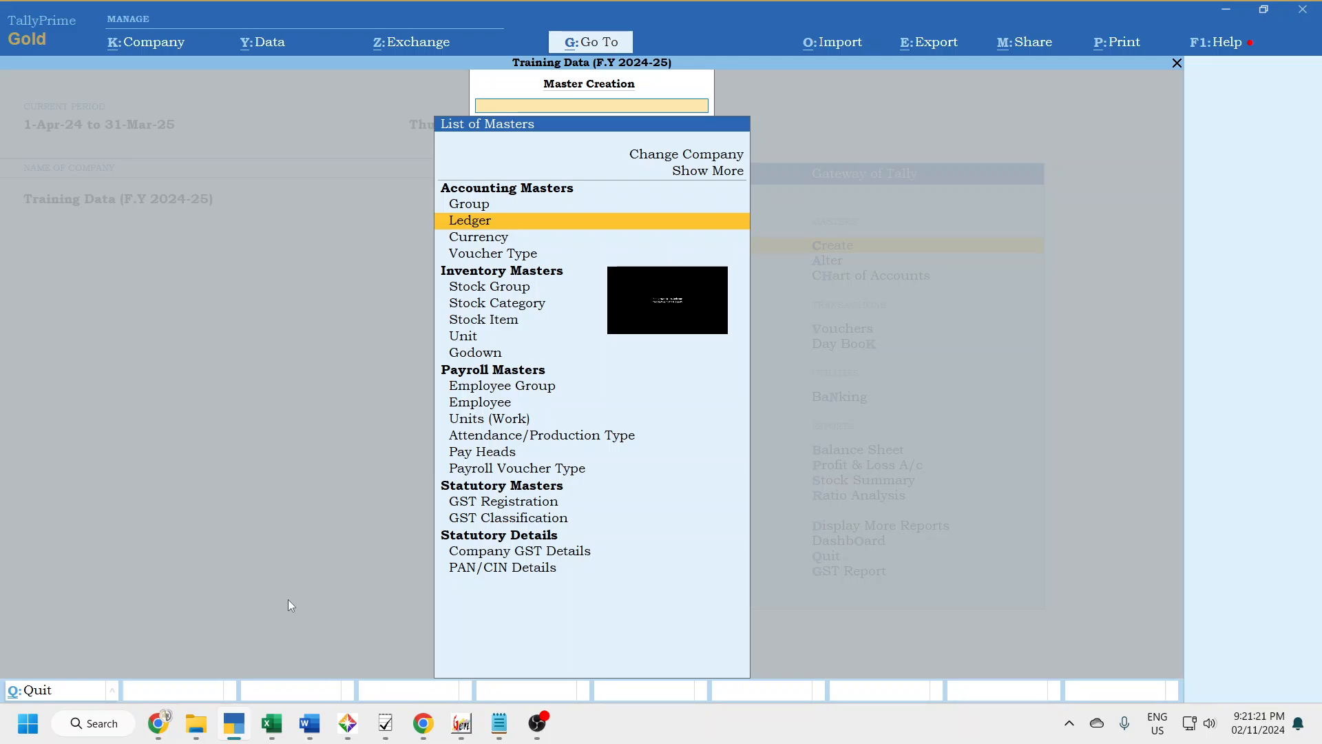
key("Down")
key("Escape")
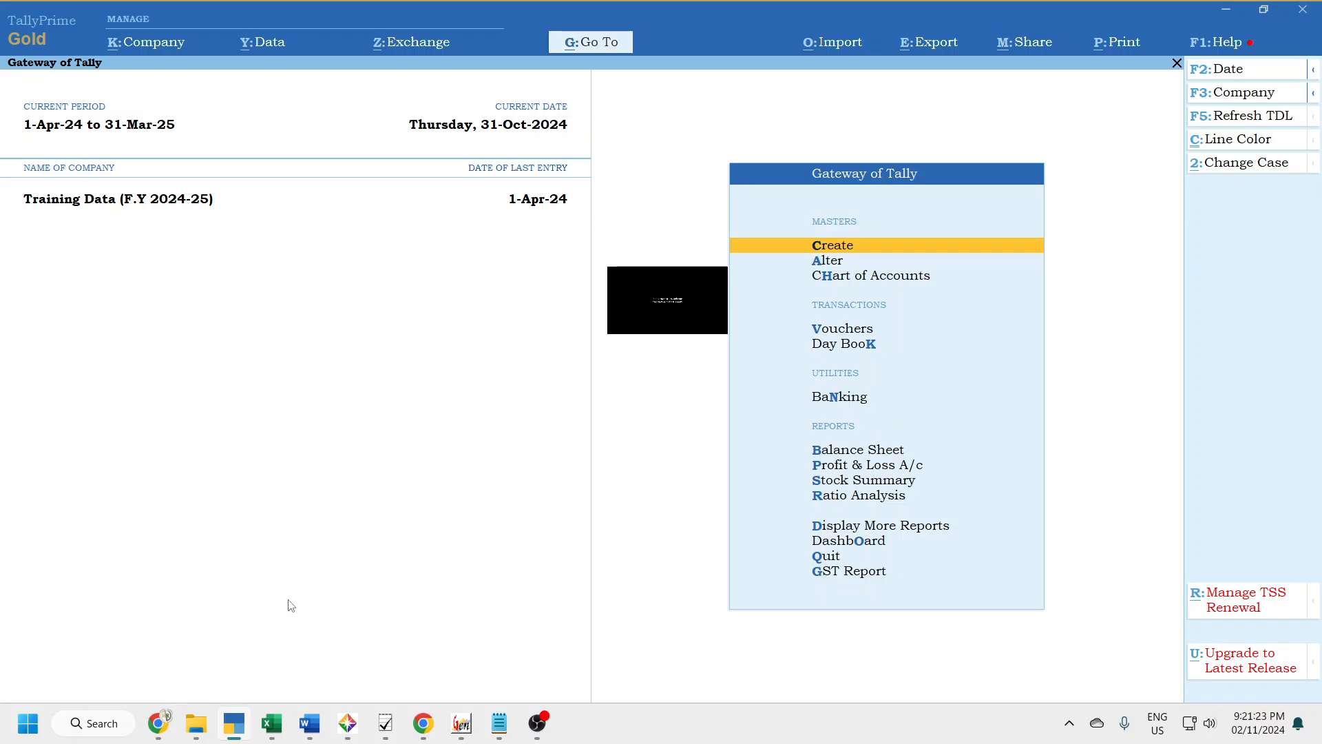
- Start creating a new voucher type named Self Invoice RCM
key("Return")
key("Down")
key("Down")
key("Down")
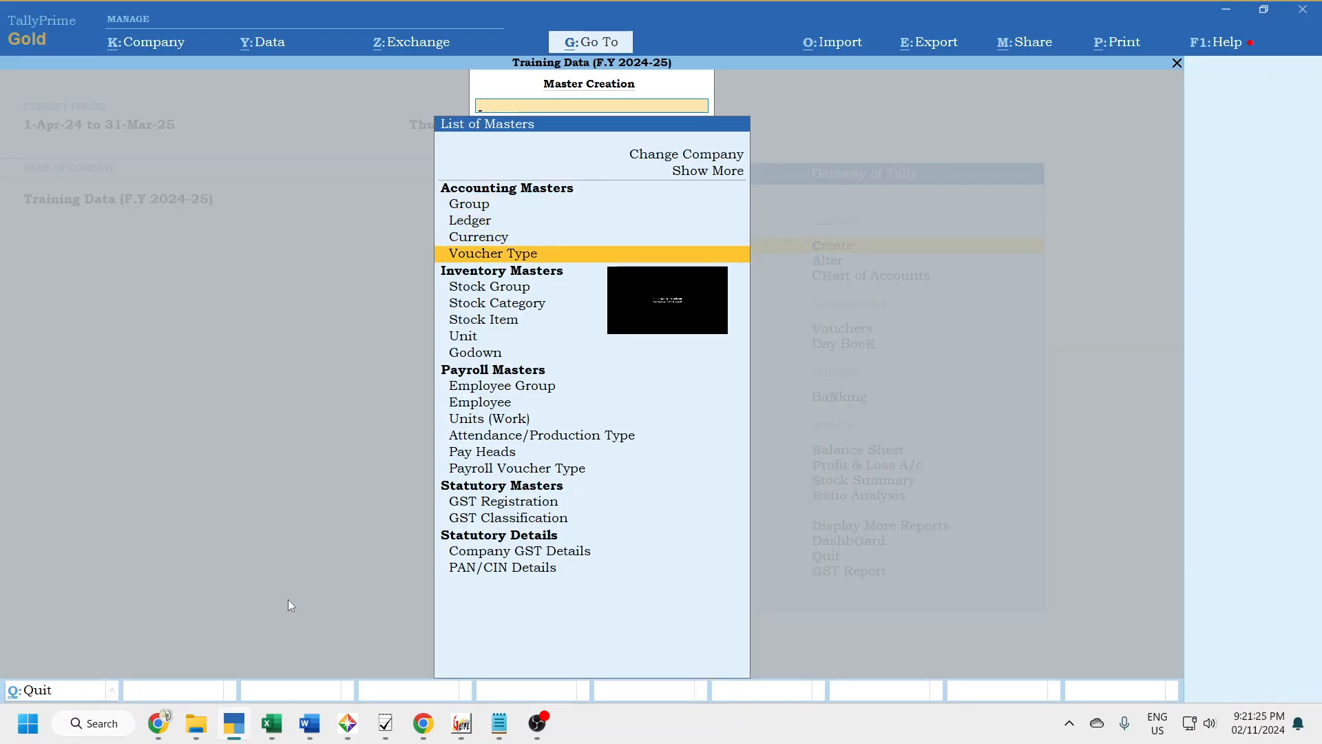
key("Return")
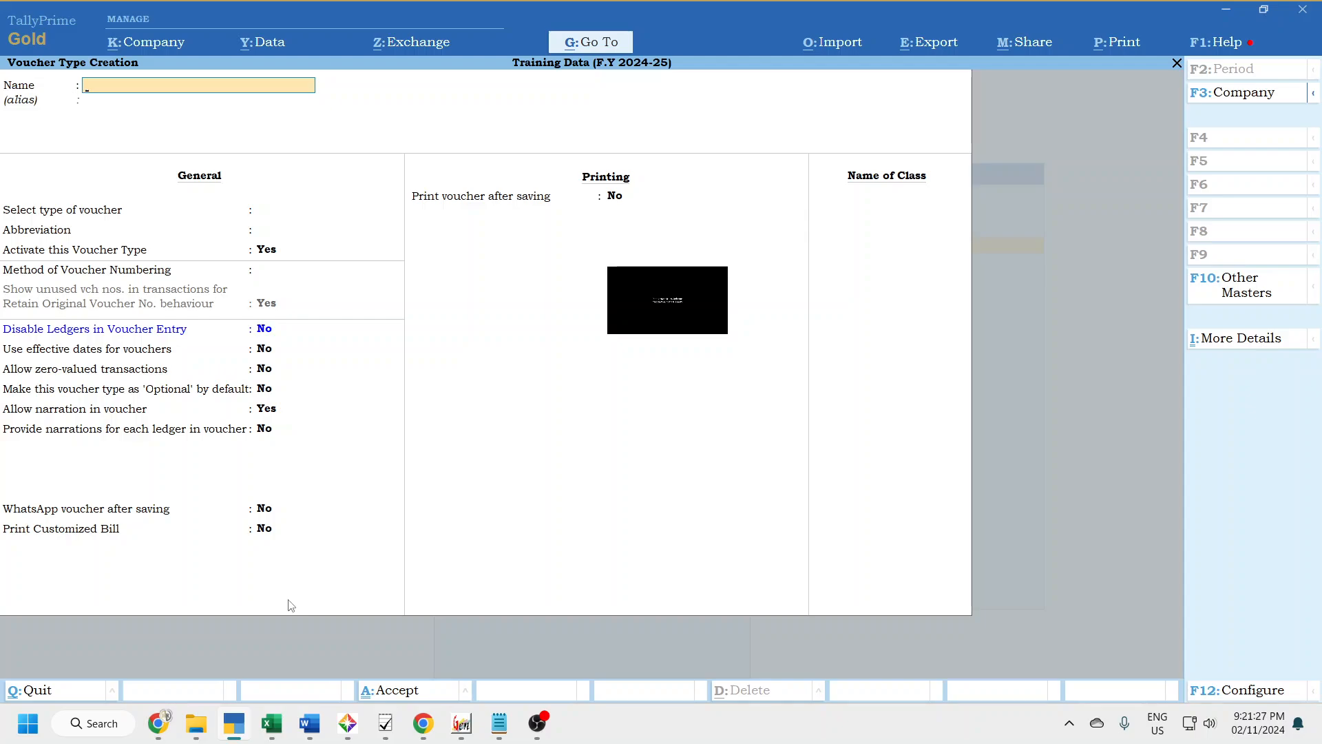
type("Self Invoice RCM")
key("Return")
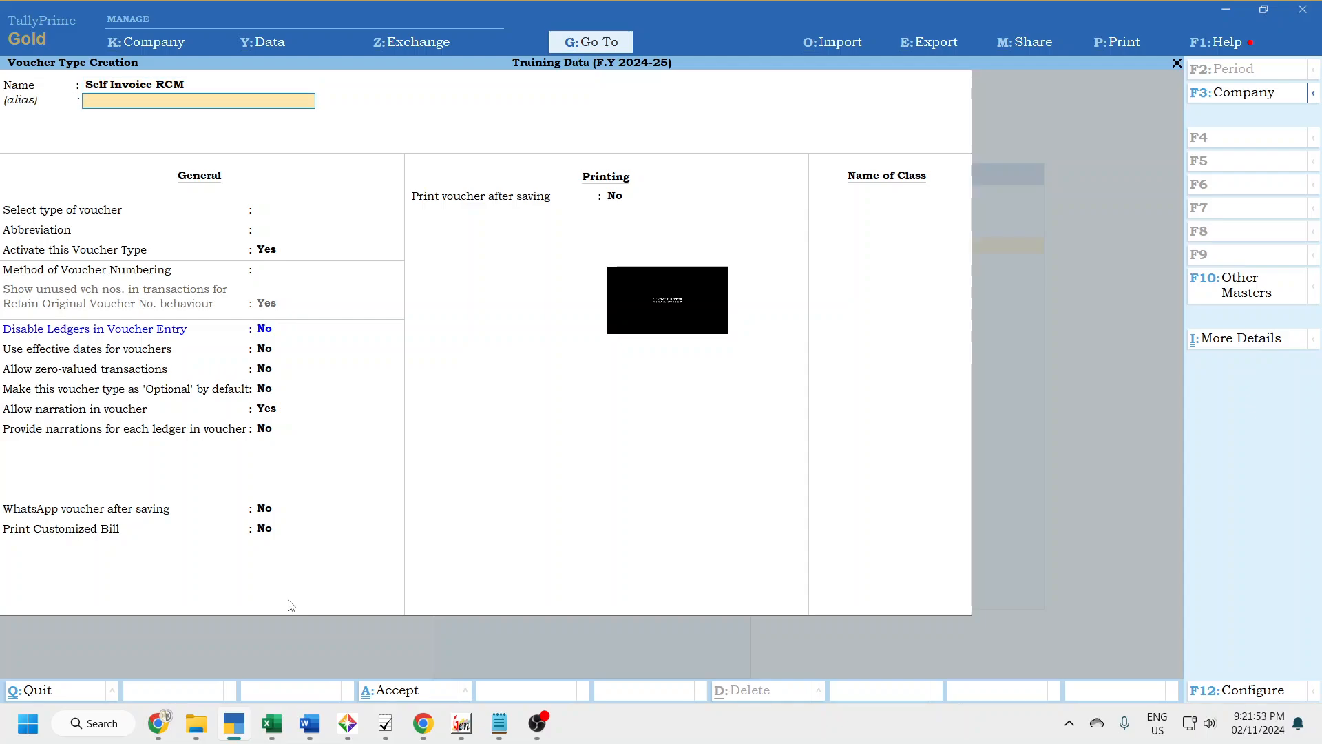
- Base the voucher type on Purchase, with Automatic numbering and Renumber Vouchers as the behaviour on insertion or deletion
key("Return")
type("Pur")
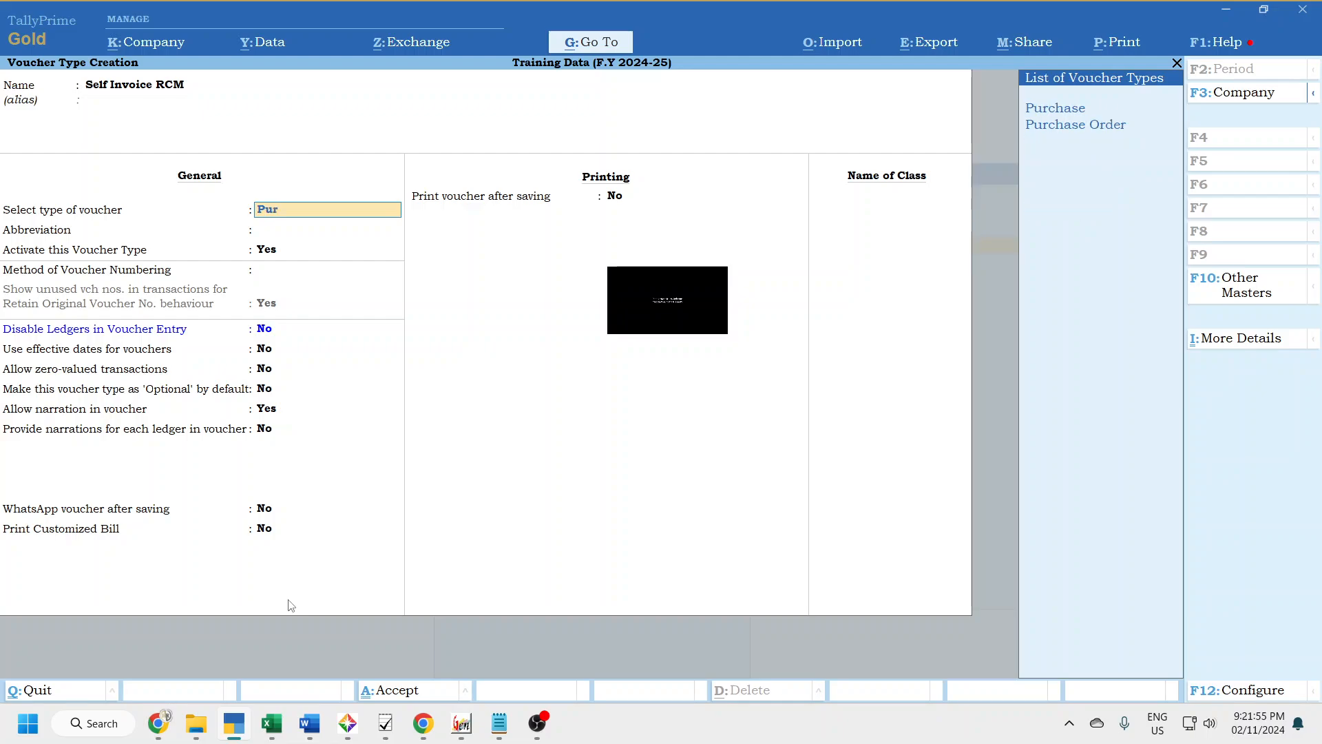
key("Return")
key("Return")
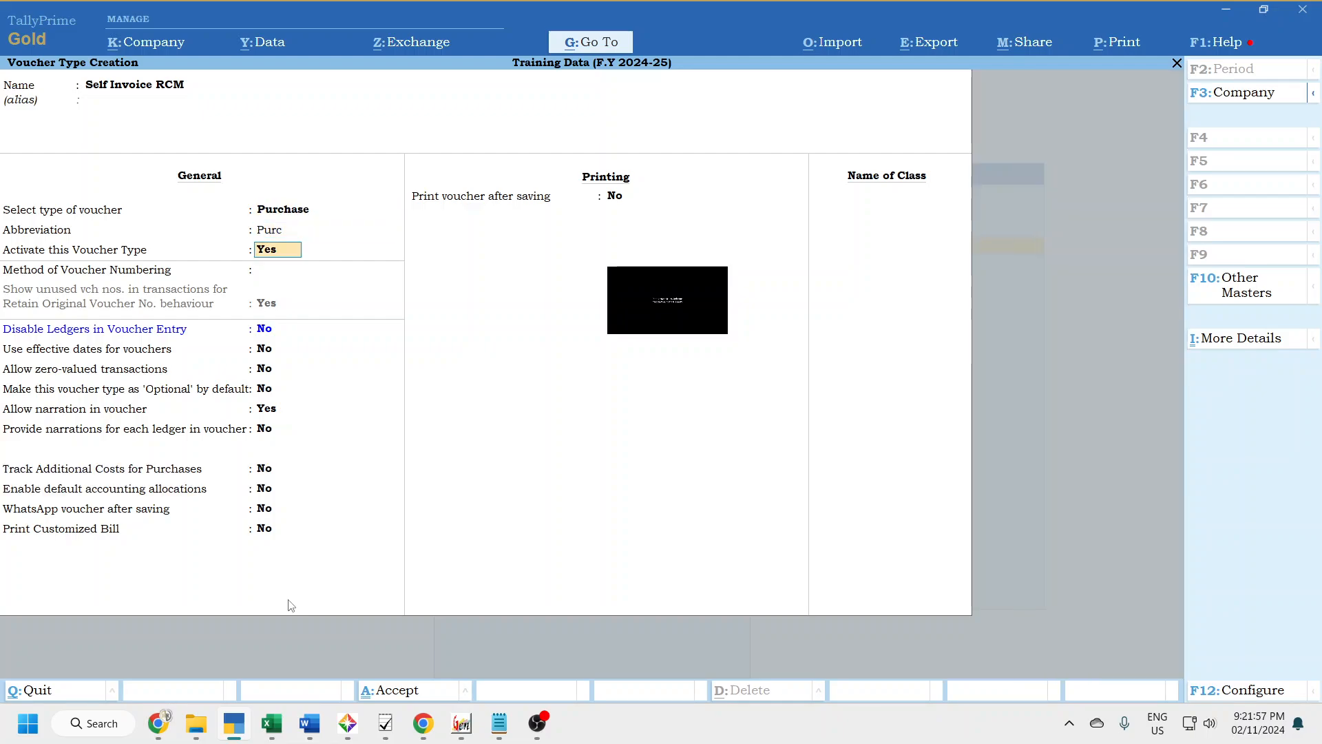
key("Return")
key("Return")
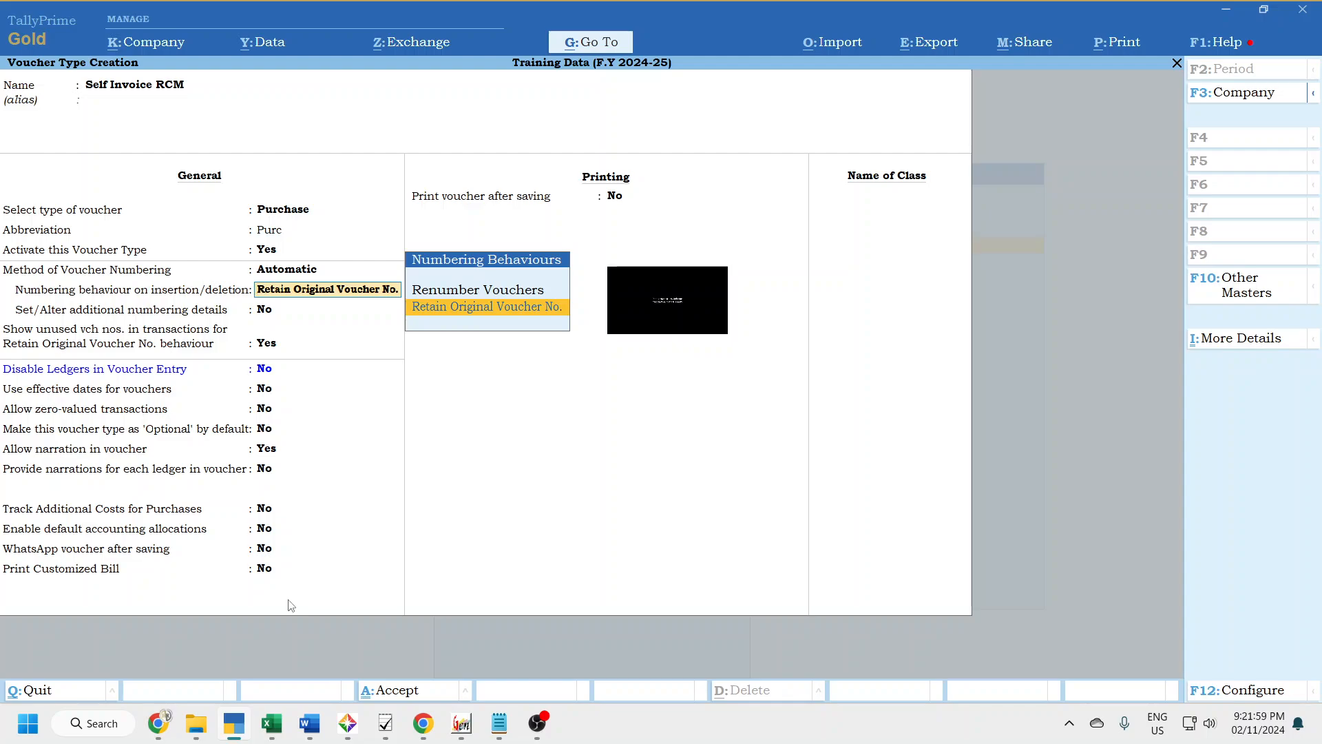
key("Up")
key("Return")
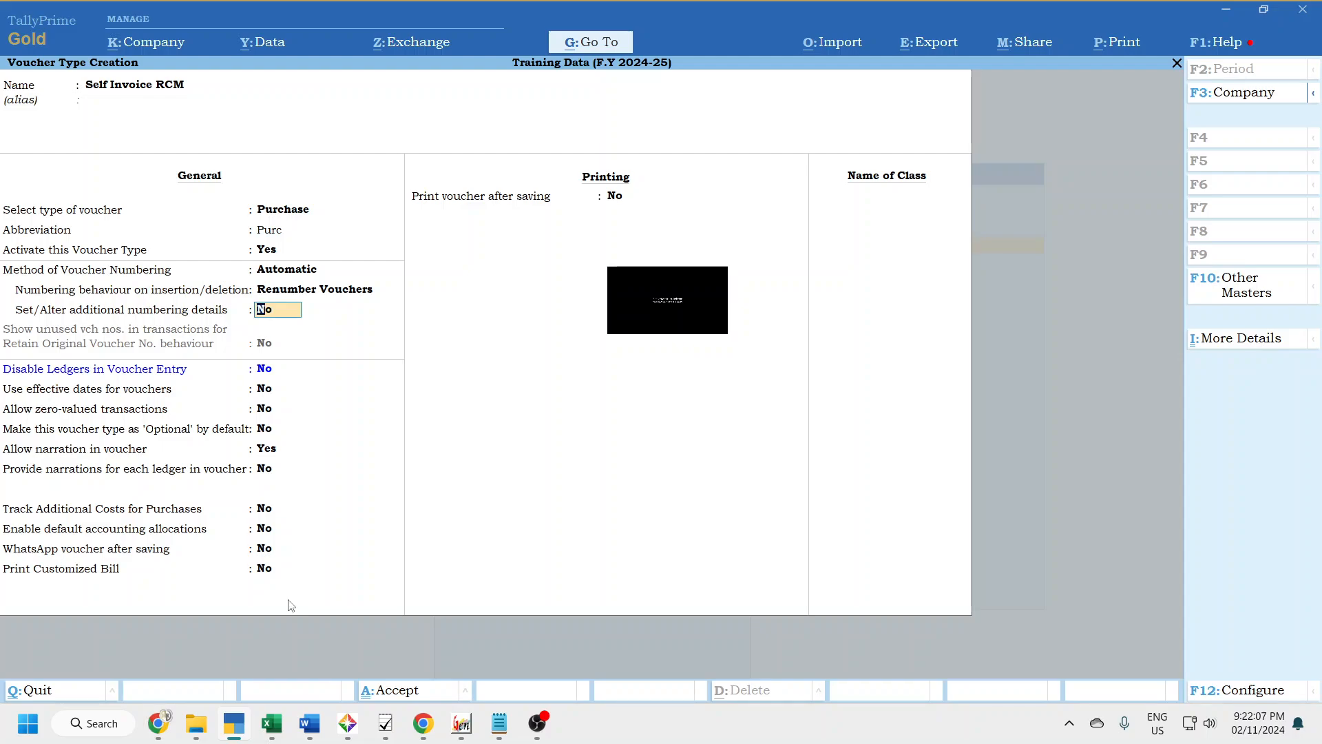
- Enable additional numbering details, keeping starting number 1, no zero prefill and a yearly restart from 1-Apr-17
type("y")
key("Return")
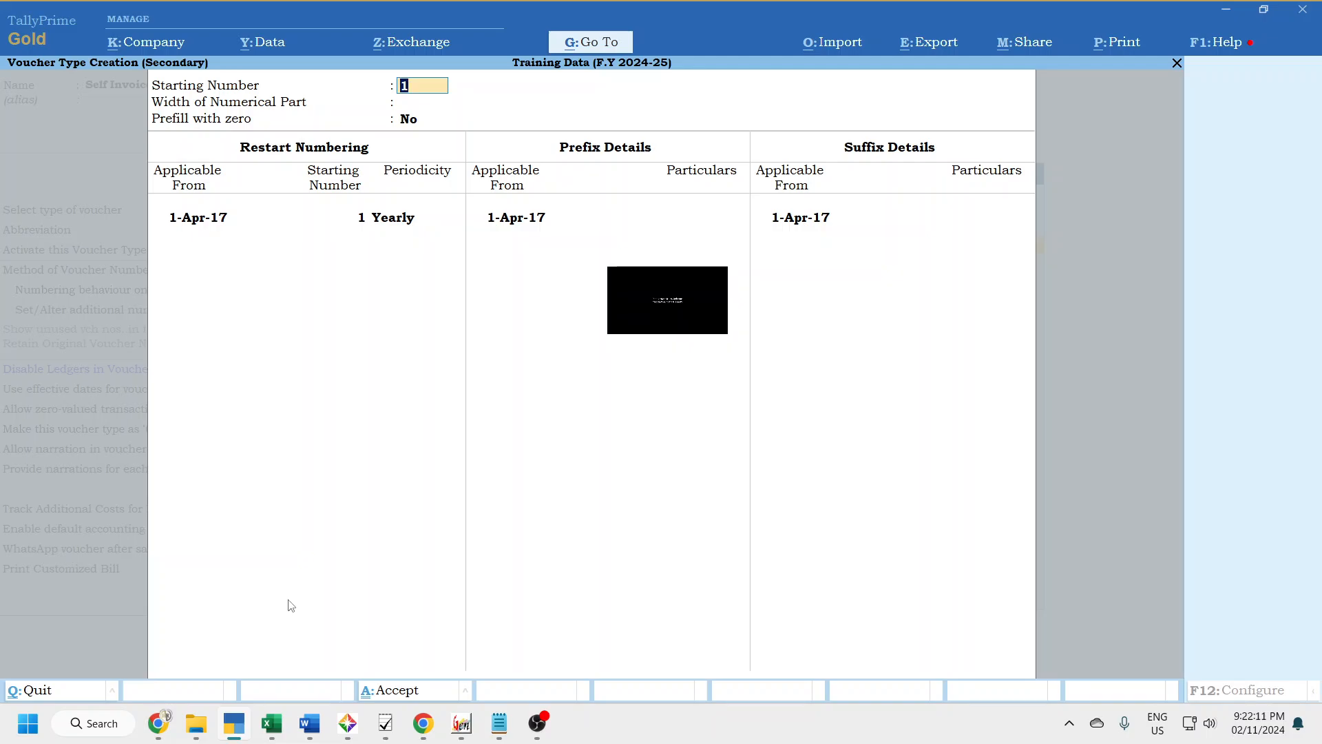
key("Return")
key("Return")
key("Return")
key("Return")
key("Return")
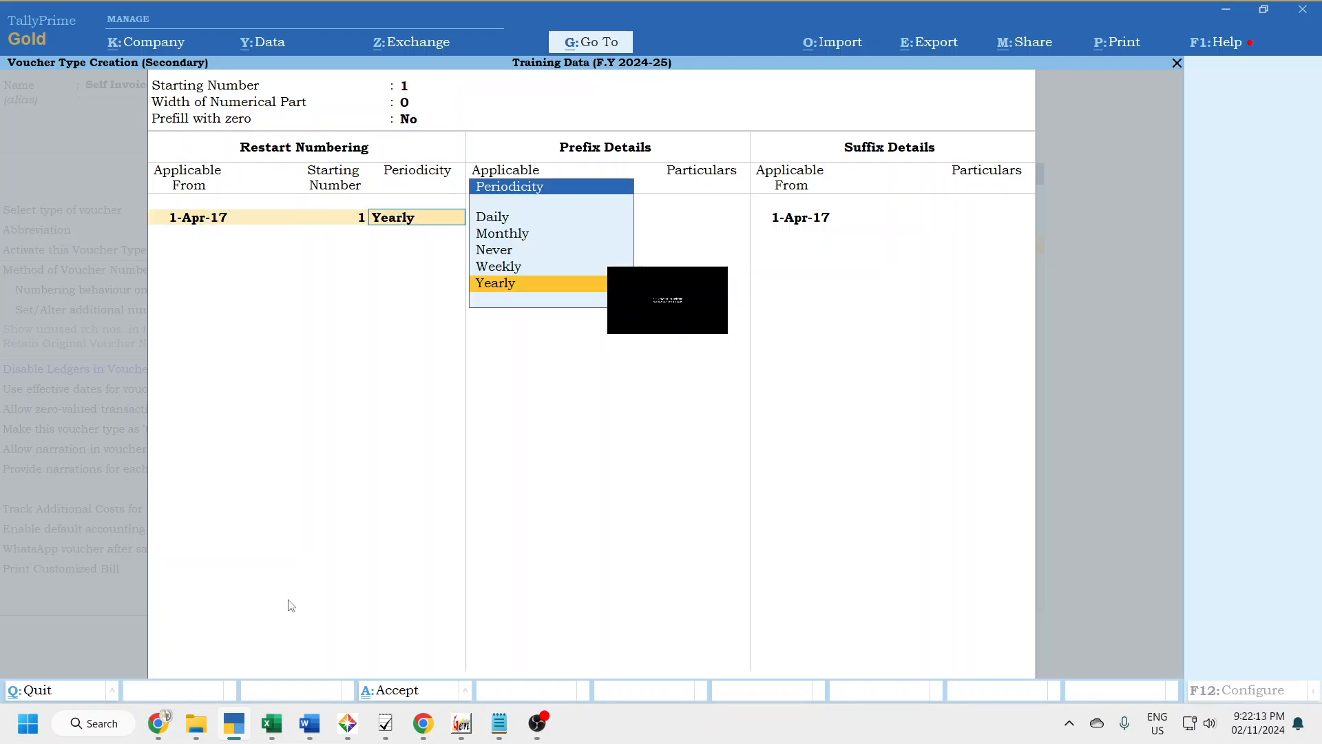
key("Return")
key("Return")
key("Return")
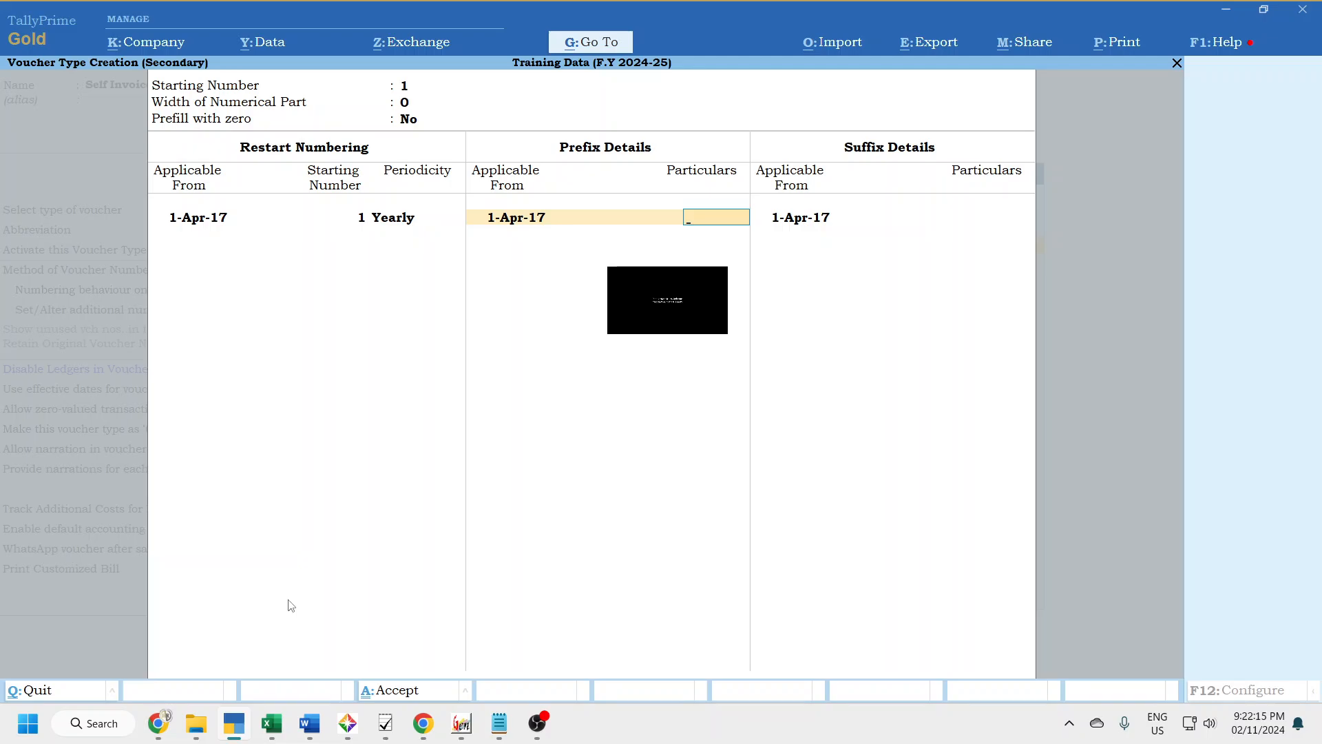
- Add the numbering prefix SI/ applicable from 1-Apr-24, leave the suffix empty and accept the numbering details
key("Return")
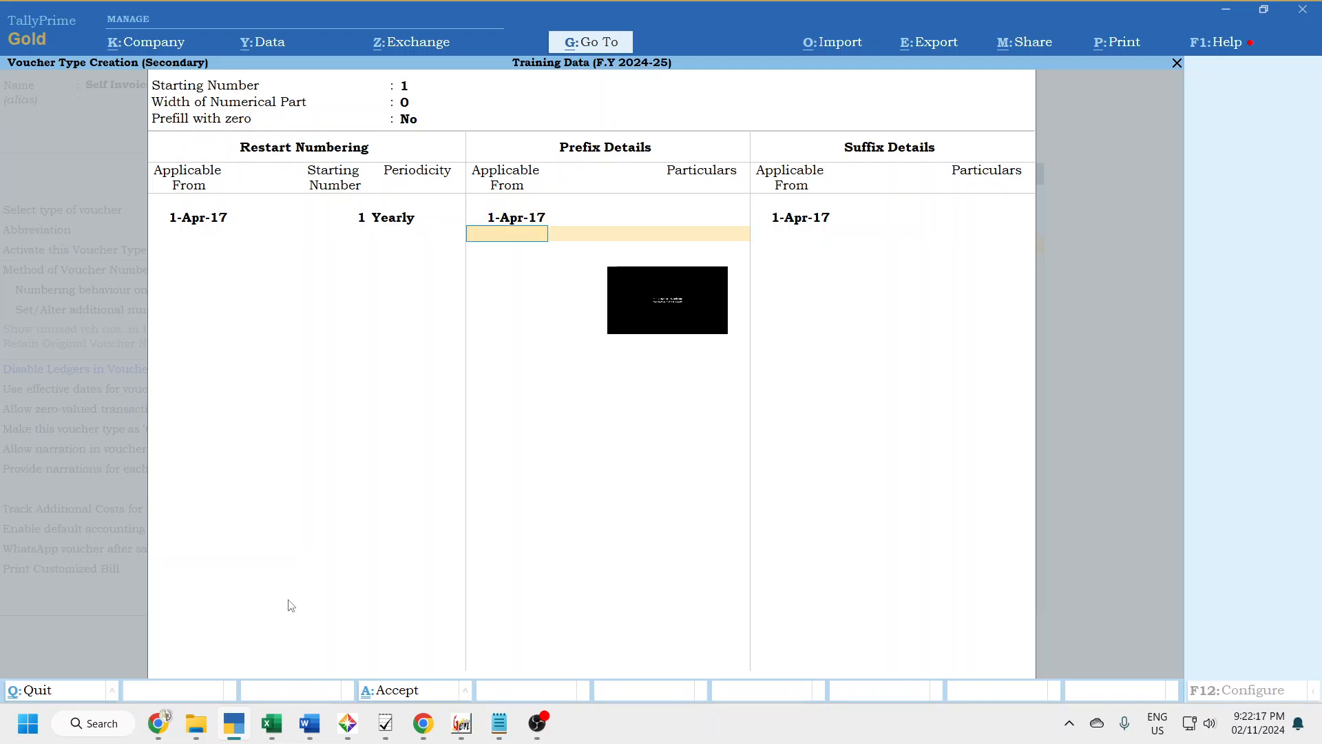
type("01.04.2024")
key("Return")
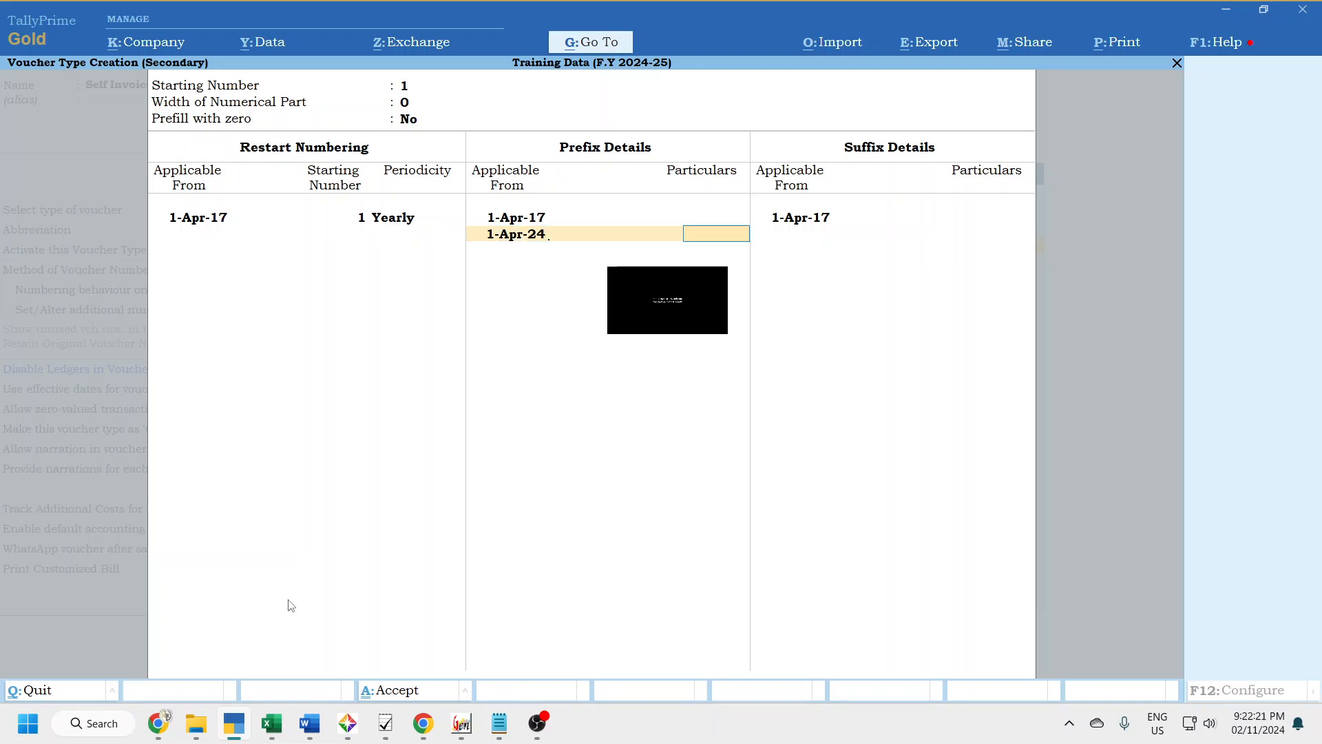
type("SI/")
key("Return")
key("Return")
key("Return")
key("Return")
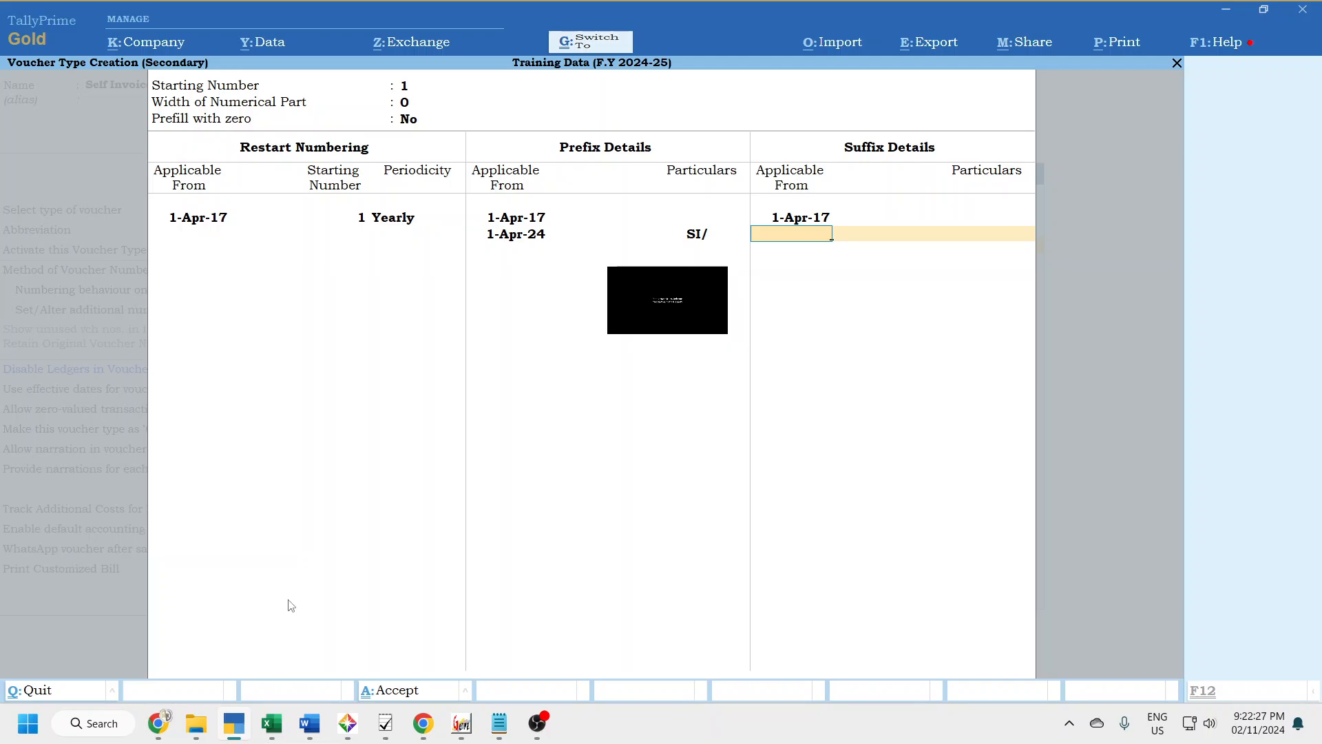
key("Return")
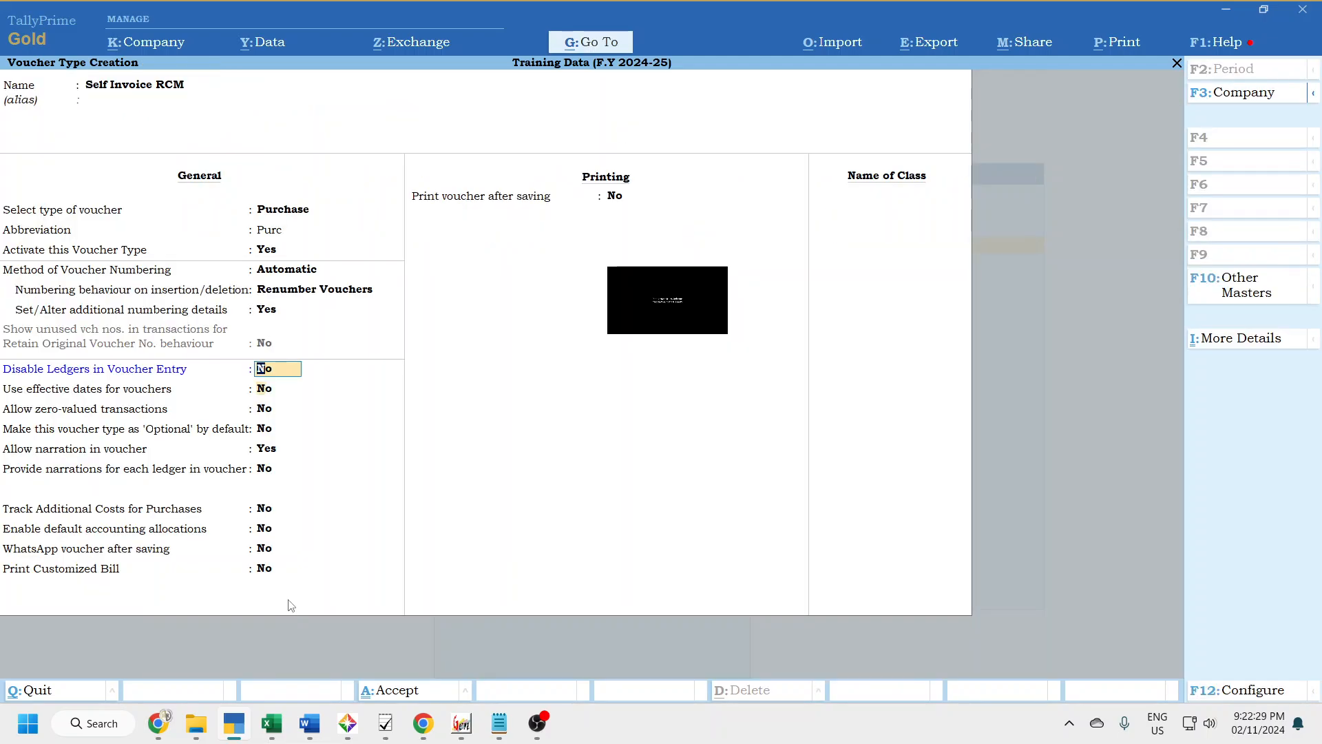
- Allow zero-valued transactions for the voucher type, keeping narration allowed and the optional, per-ledger narration and additional cost settings at No
key("Return")
key("Return")
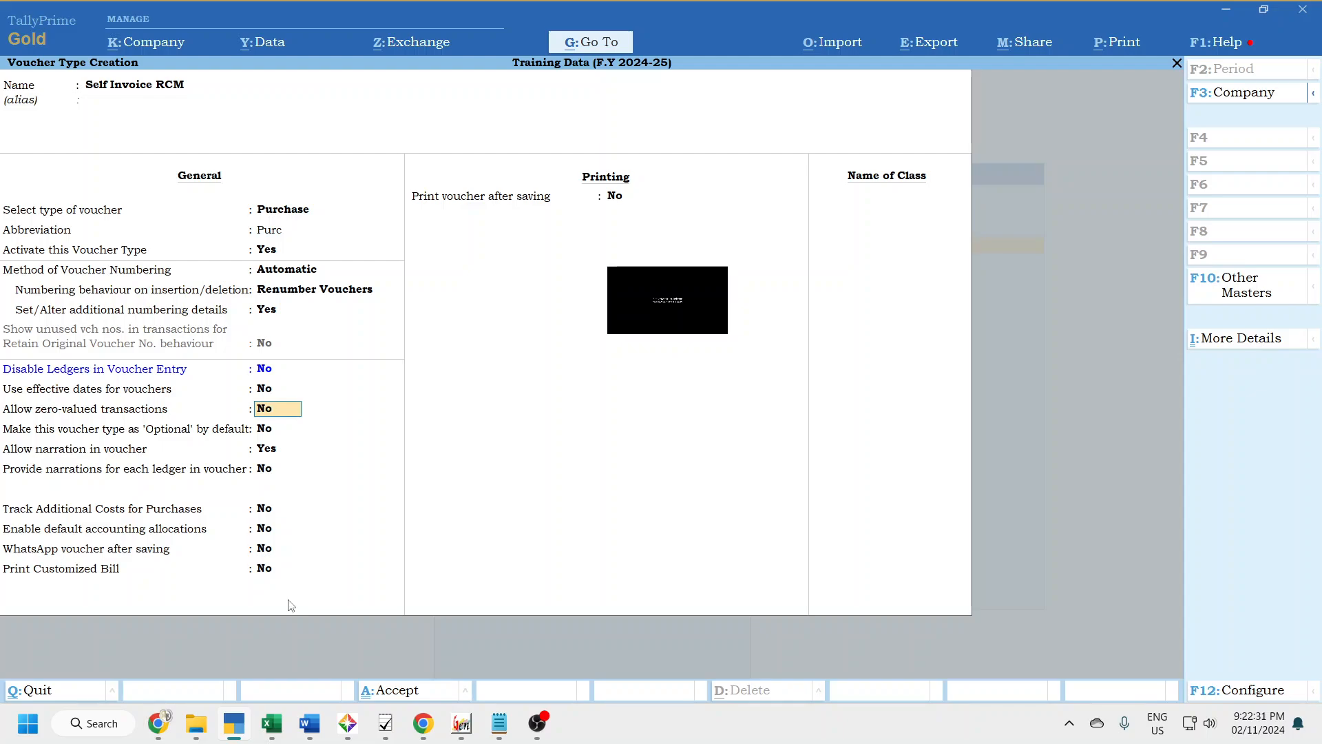
type("y")
key("Return")
key("Return")
key("Return")
key("Return")
key("Return")
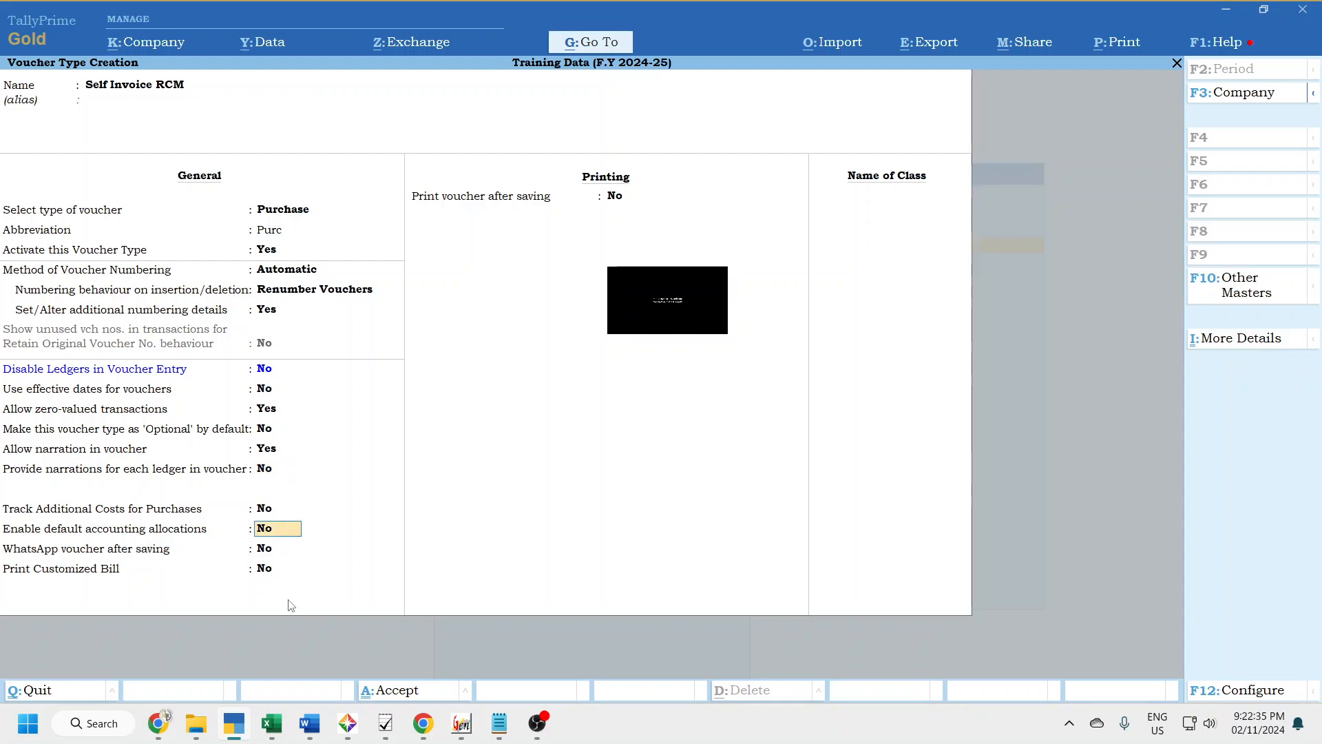
- Accept the remaining defaults without a voucher class, save the voucher type and return to the Gateway
key("Return")
key("Return")
key("Return")
key("Return")
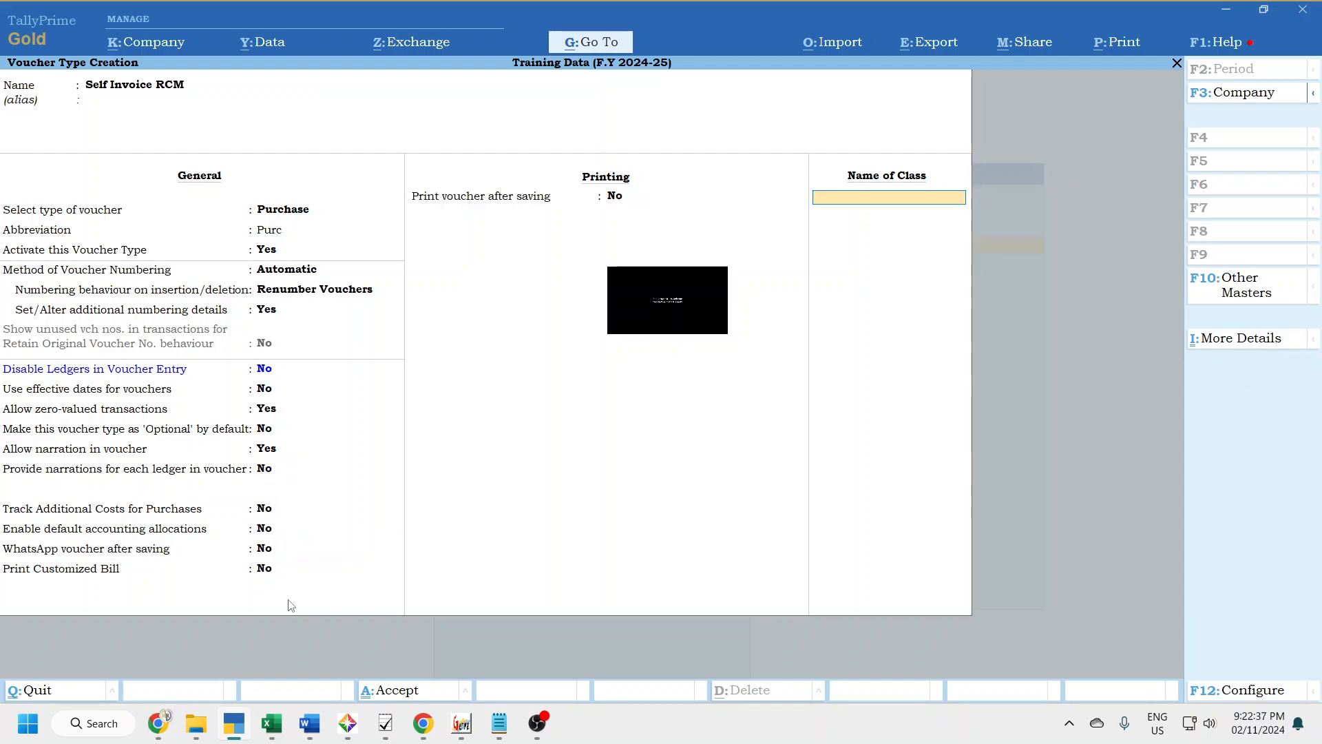
key("Return")
key("Return")
key("Escape")
key("Return")
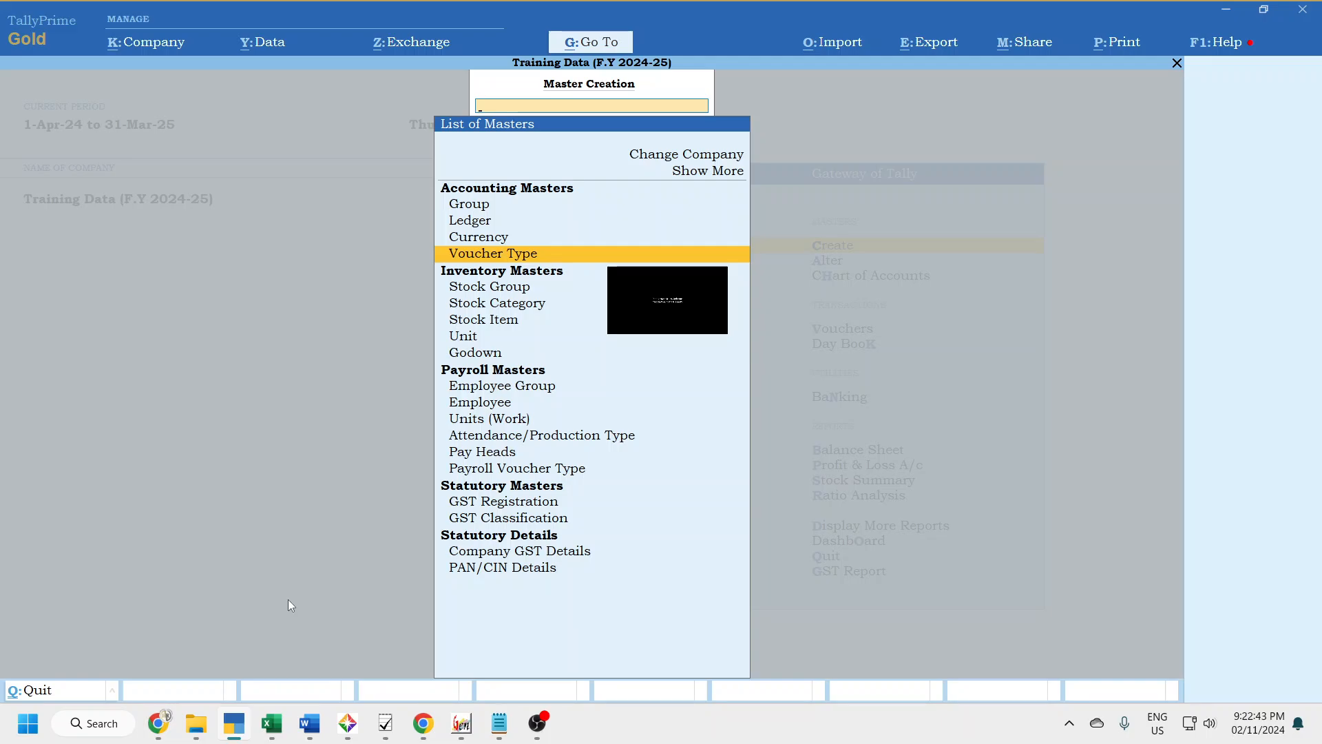
key("Escape")
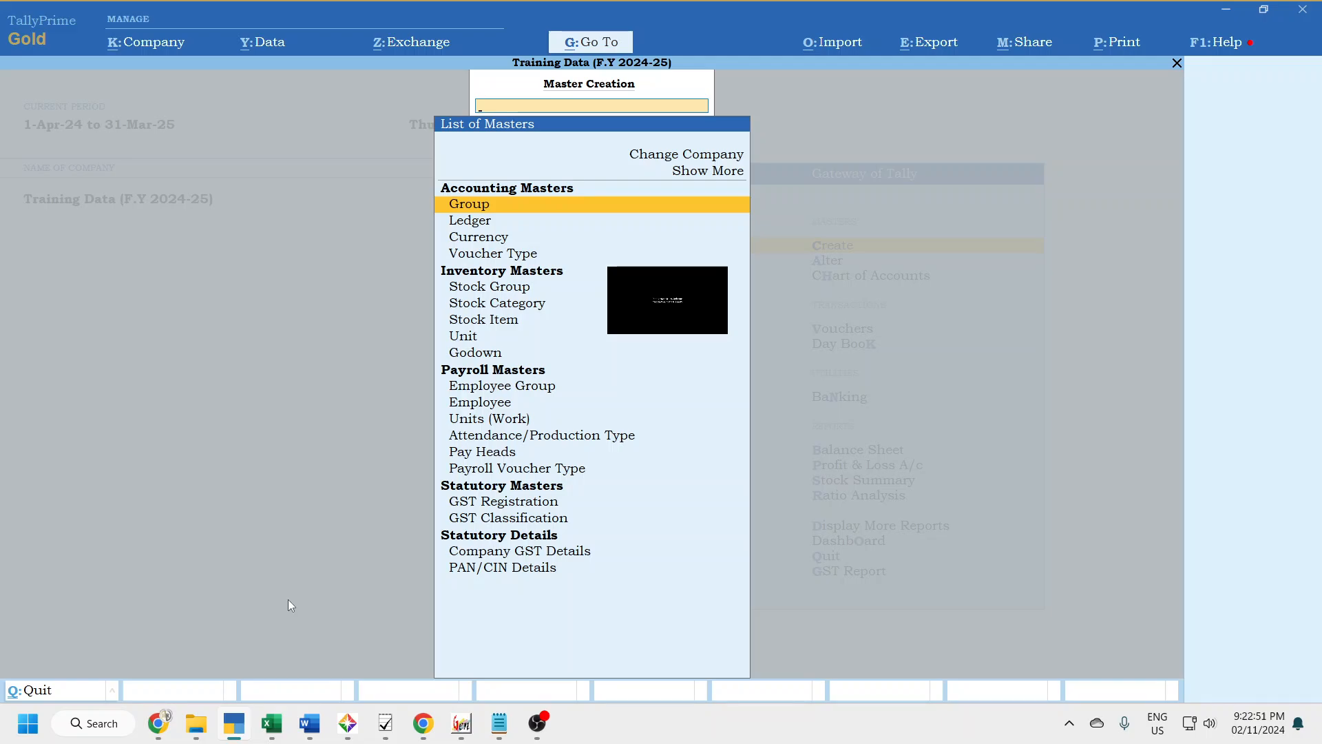
key("Escape")
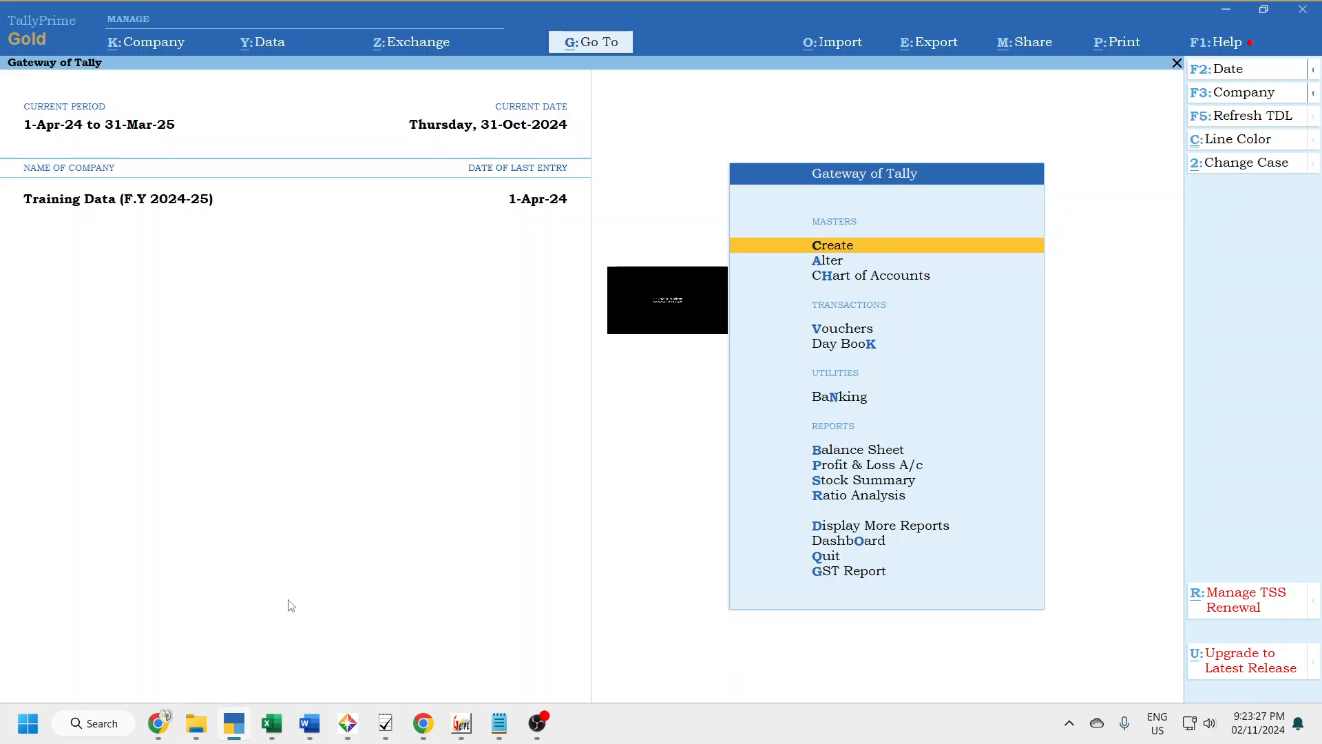
- Open a new Self Invoice RCM voucher dated 31-Oct-24, leaving the supplier invoice number blank
key("v")
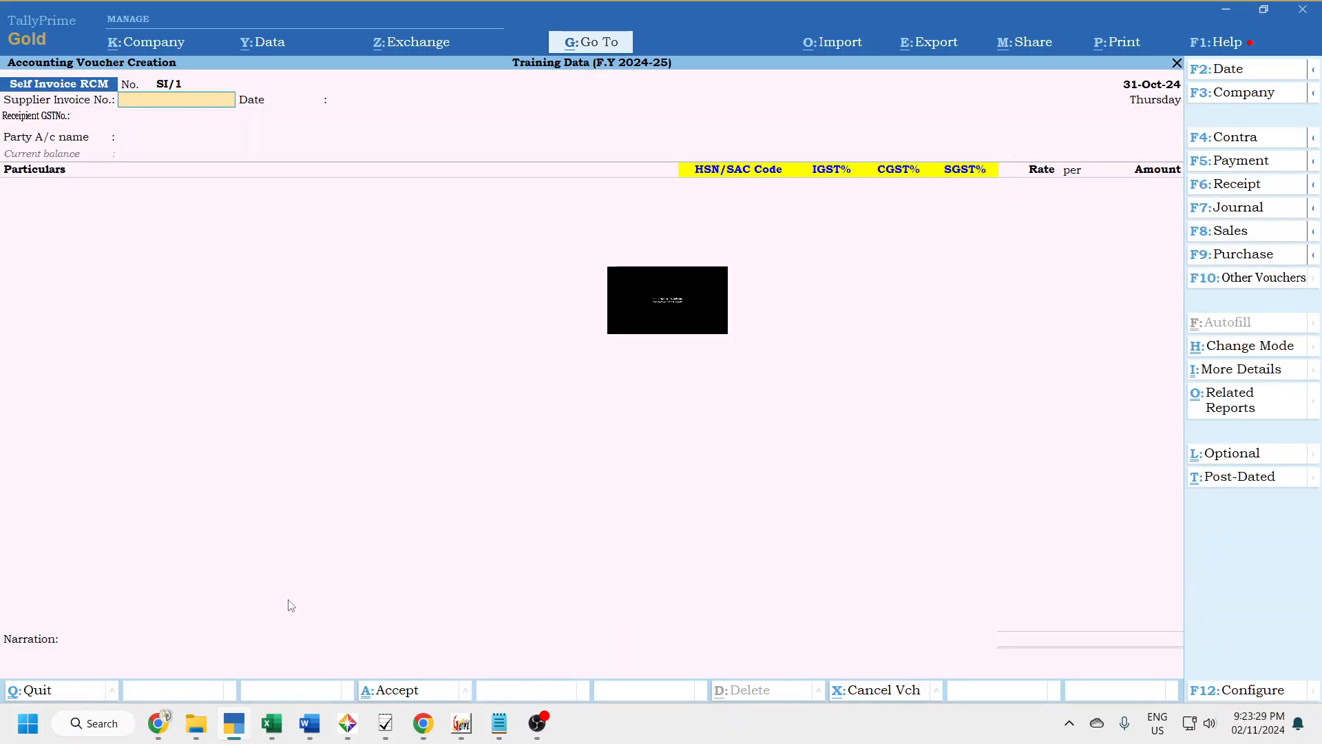
key("F9")
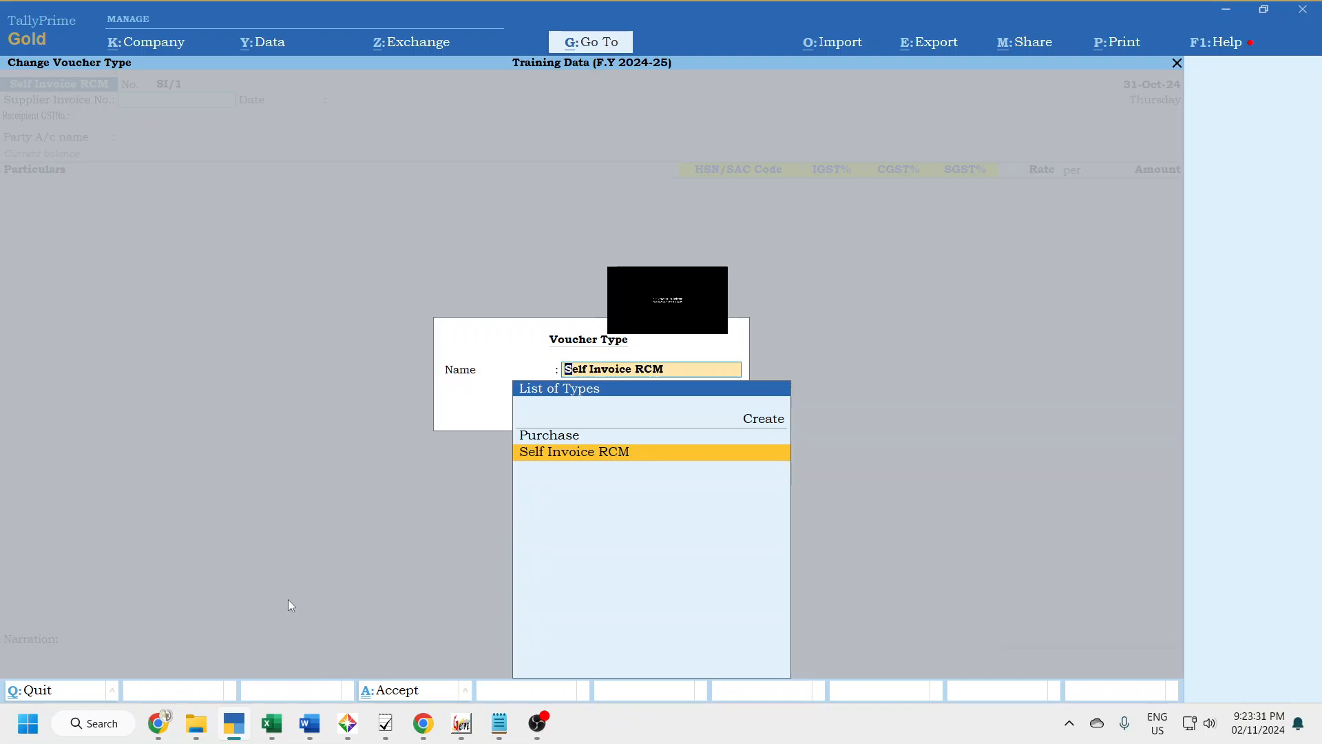
key("Return")
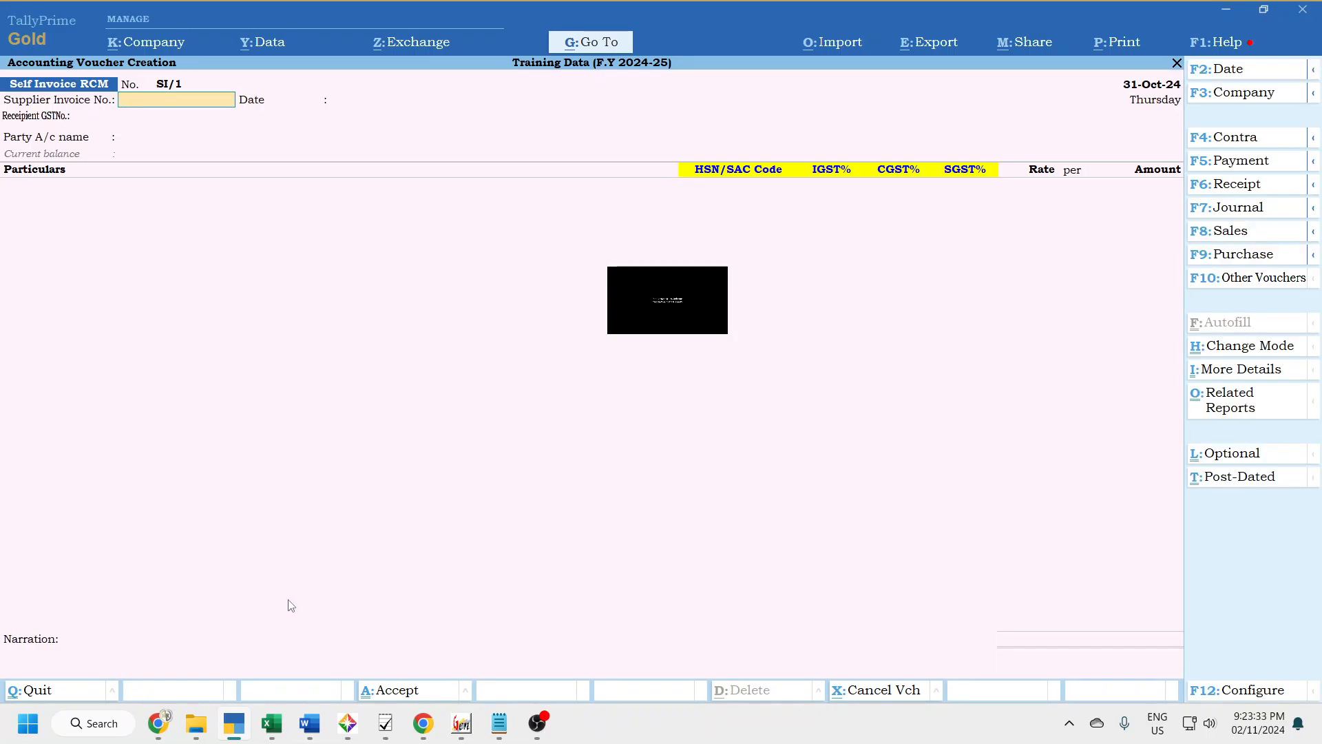
key("Return")
key("Return")
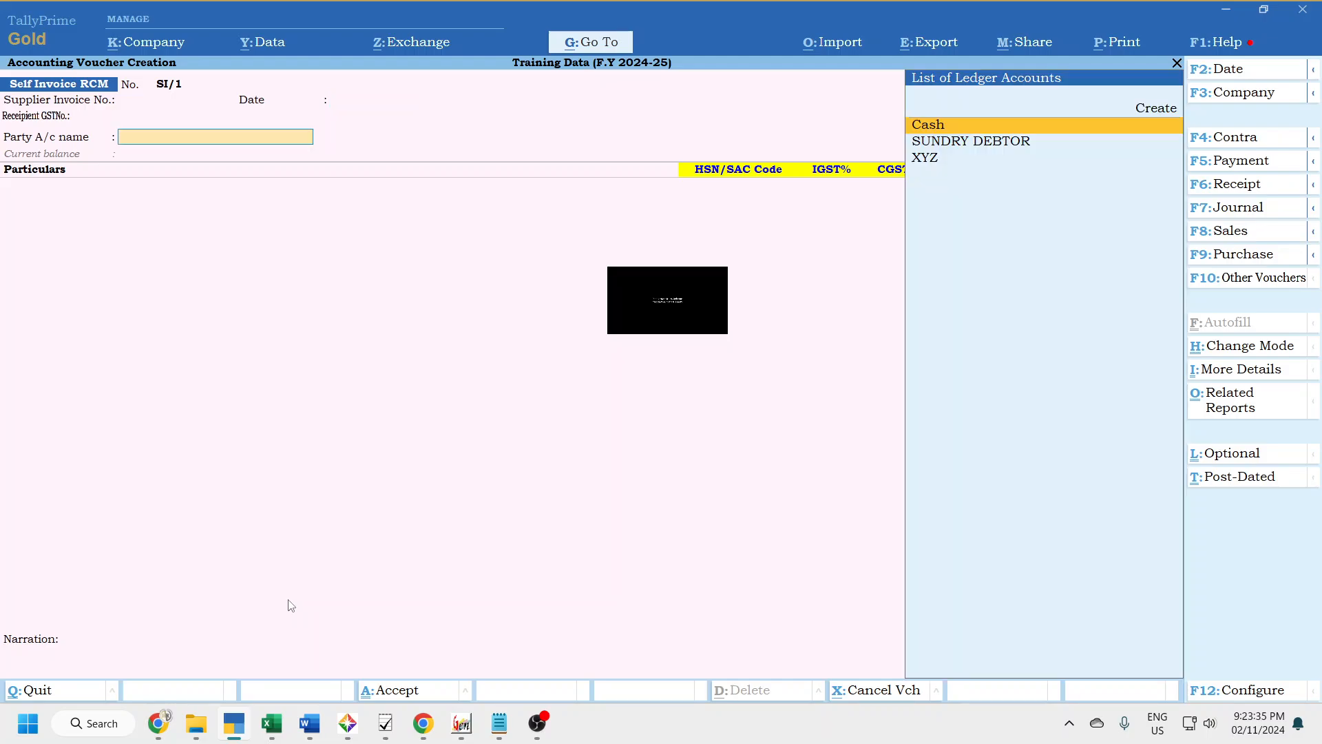
key("F2")
type("31-10")
key("Return")
- Select XYZ as the party account, leave the receipt details blank and accept the party details
key("Down")
key("Down")
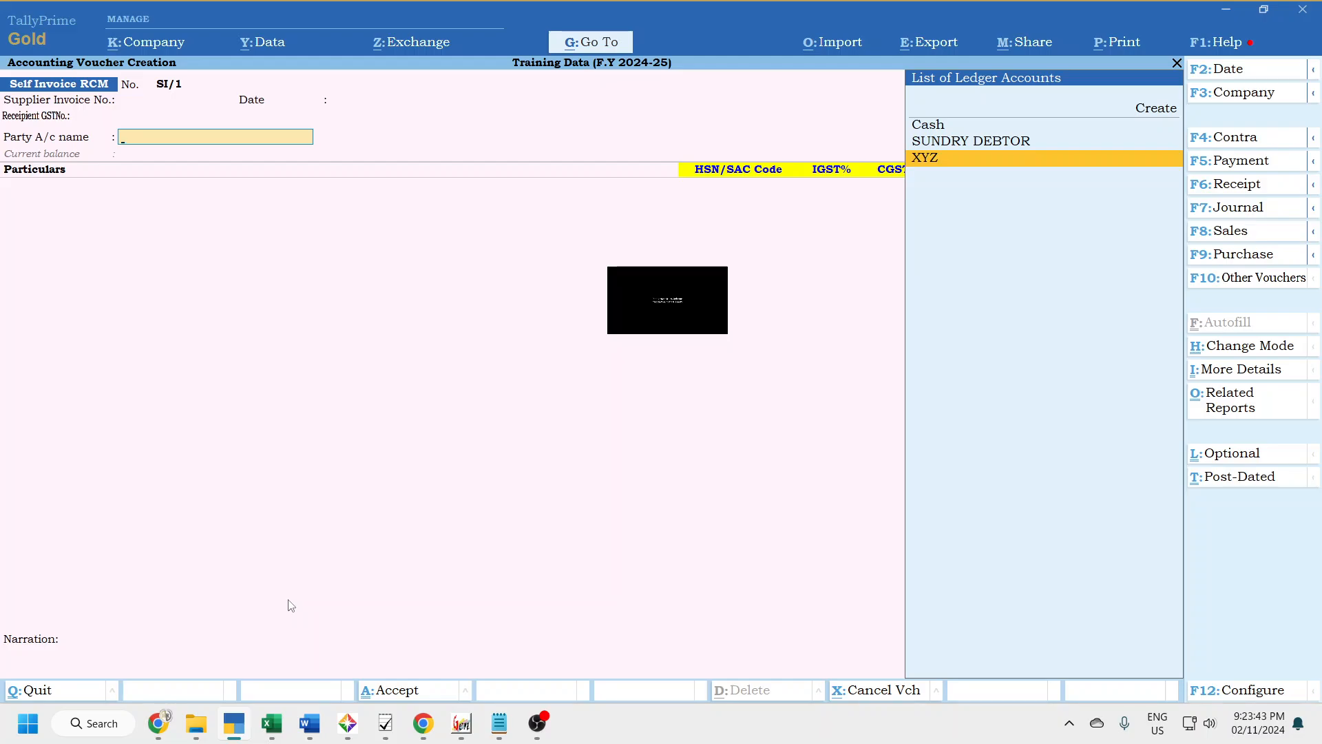
key("Return")
key("Escape")
key("Return")
key("Return")
key("Return")
key("Return")
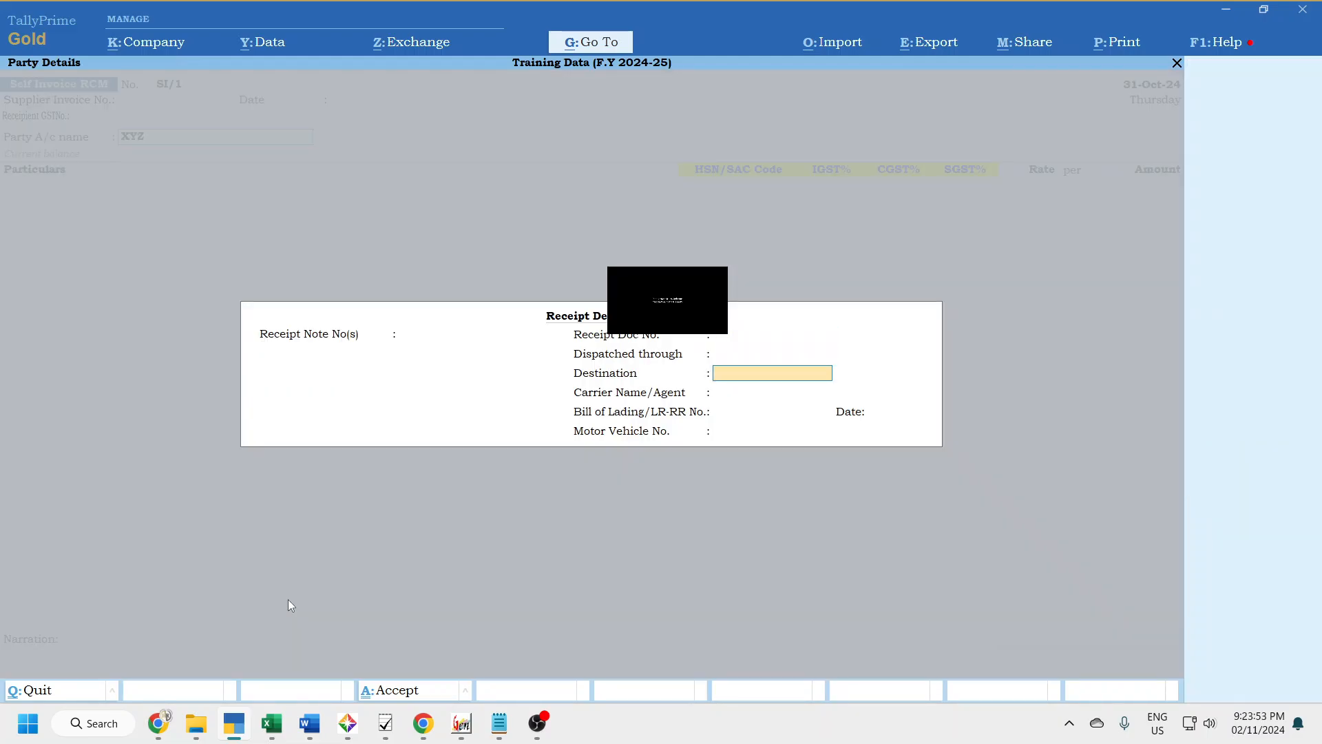
key("Return")
key("Return")
key("Return")
key("Return")
key("Return")
key("Return")
key("Return")
key("Return")
key("Return")
key("Return")
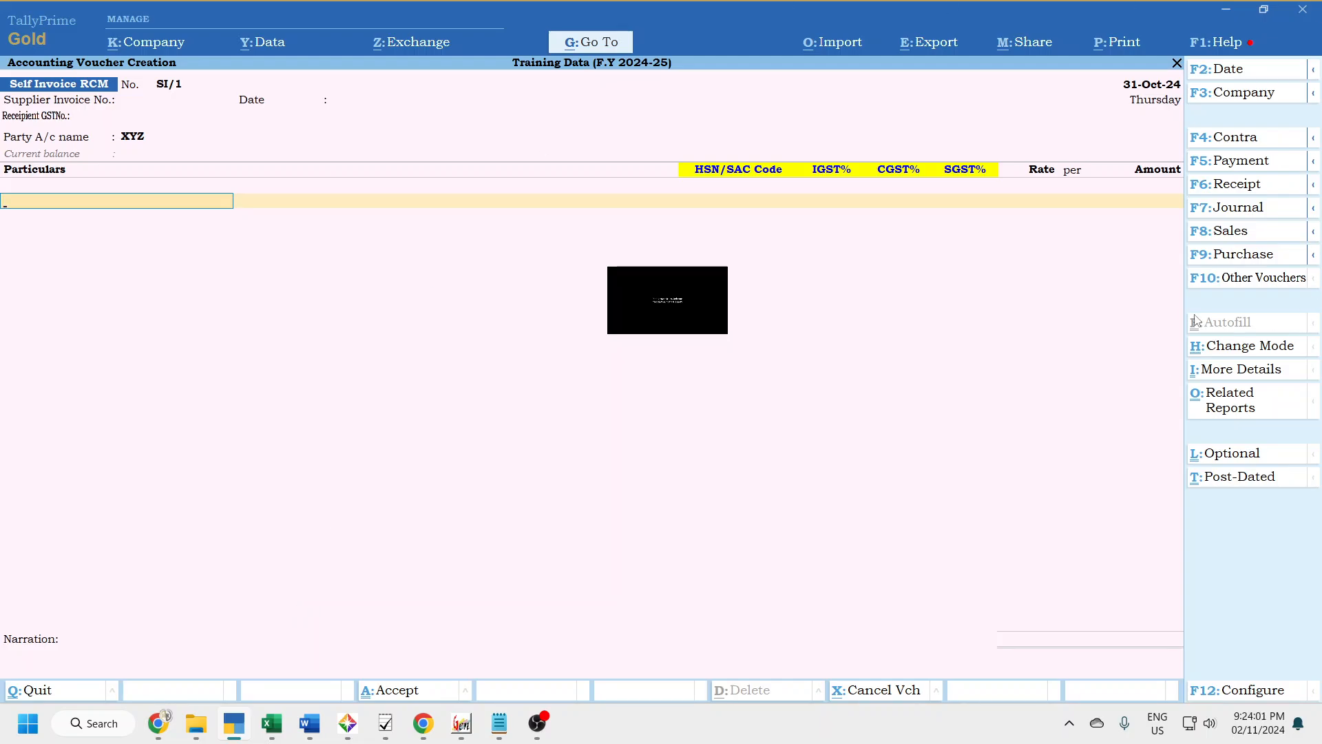
- Set the voucher mode to Accounting Invoice
left_click(1266, 345)
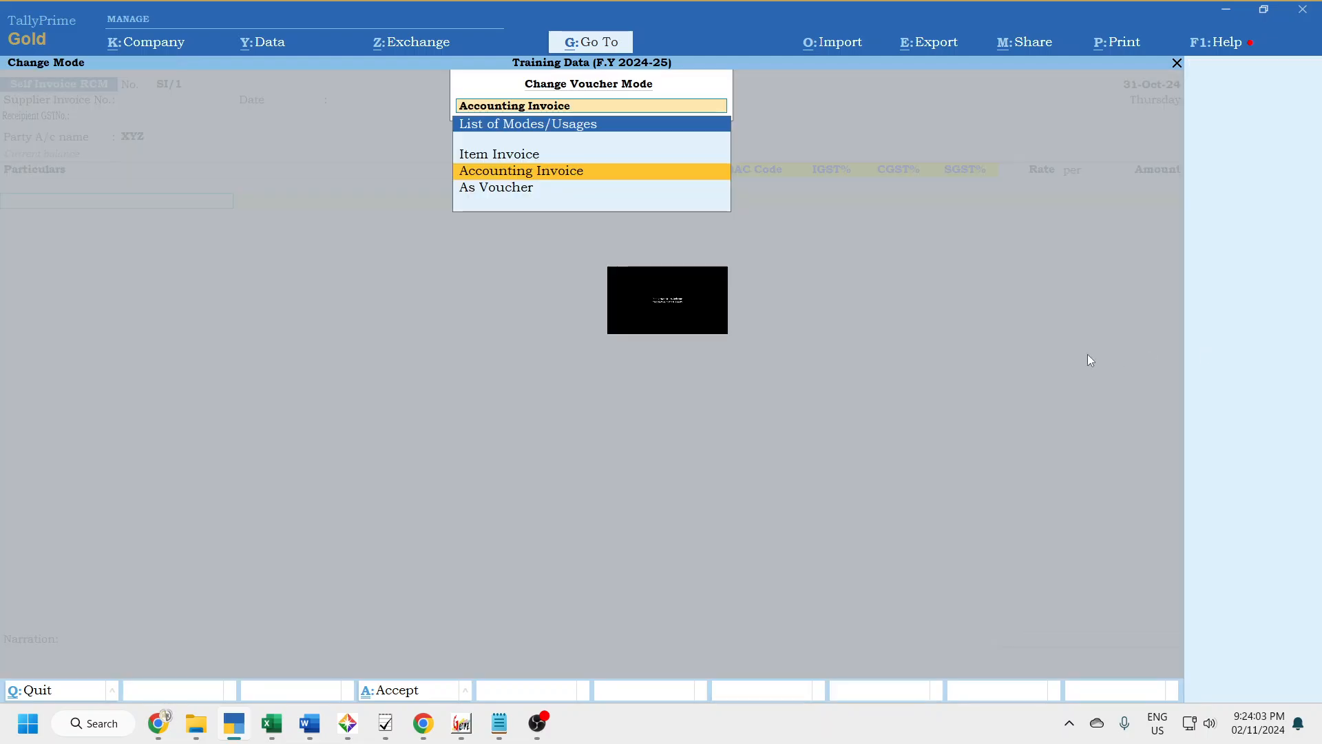
left_click(544, 174)
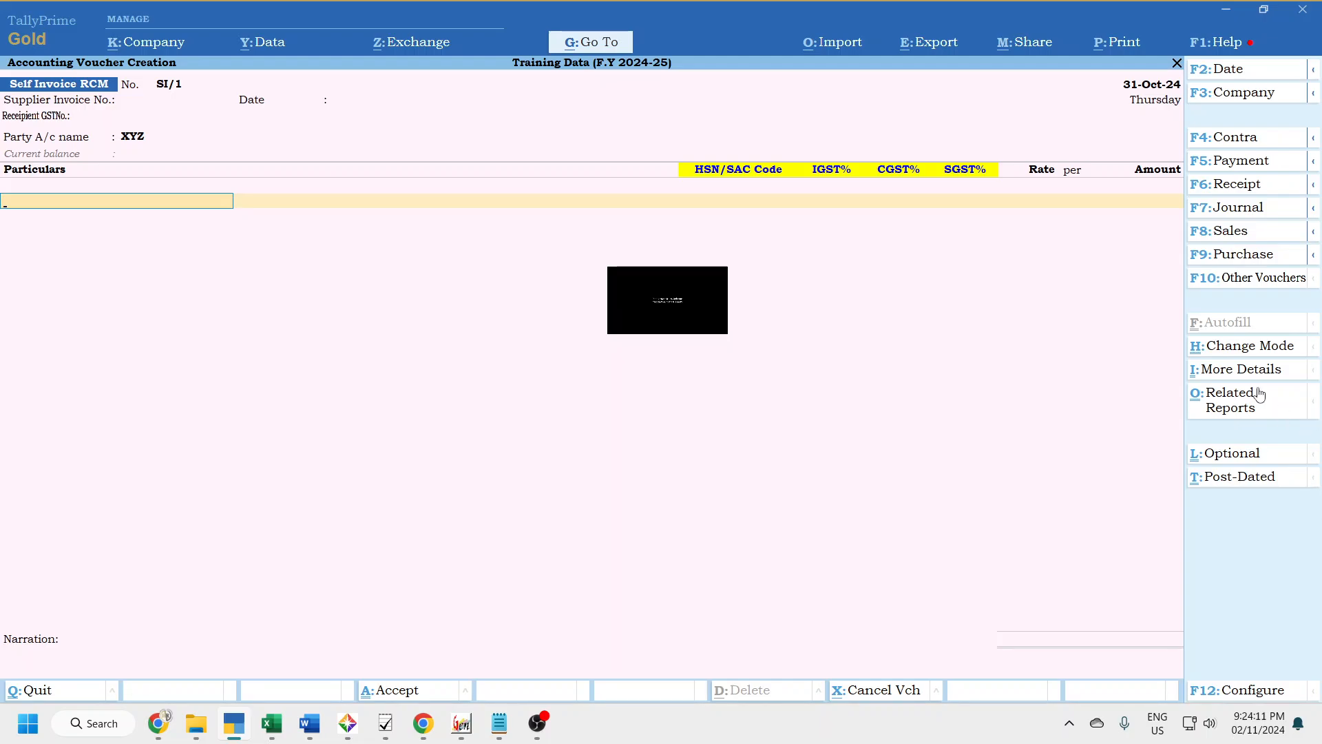
- Switch the voucher mode to As Voucher and back to Accounting Invoice
left_click(1248, 346)
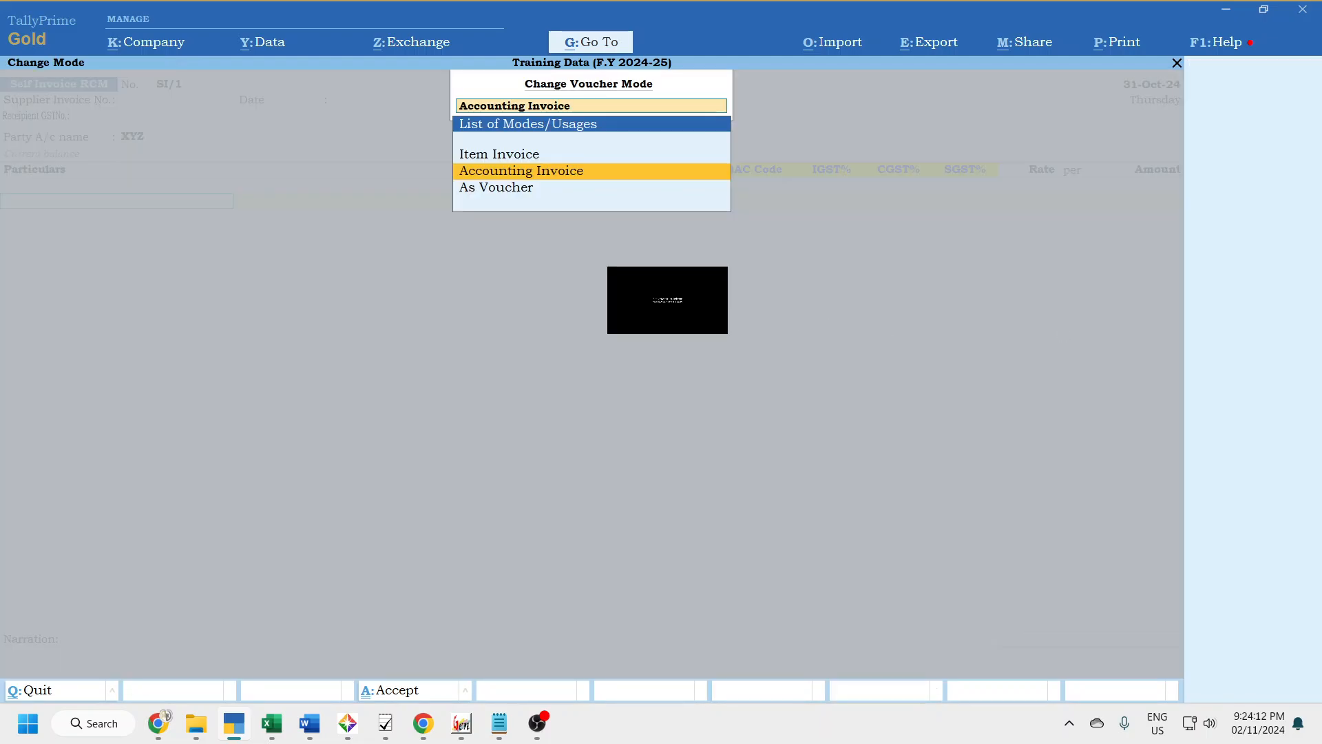
left_click(511, 189)
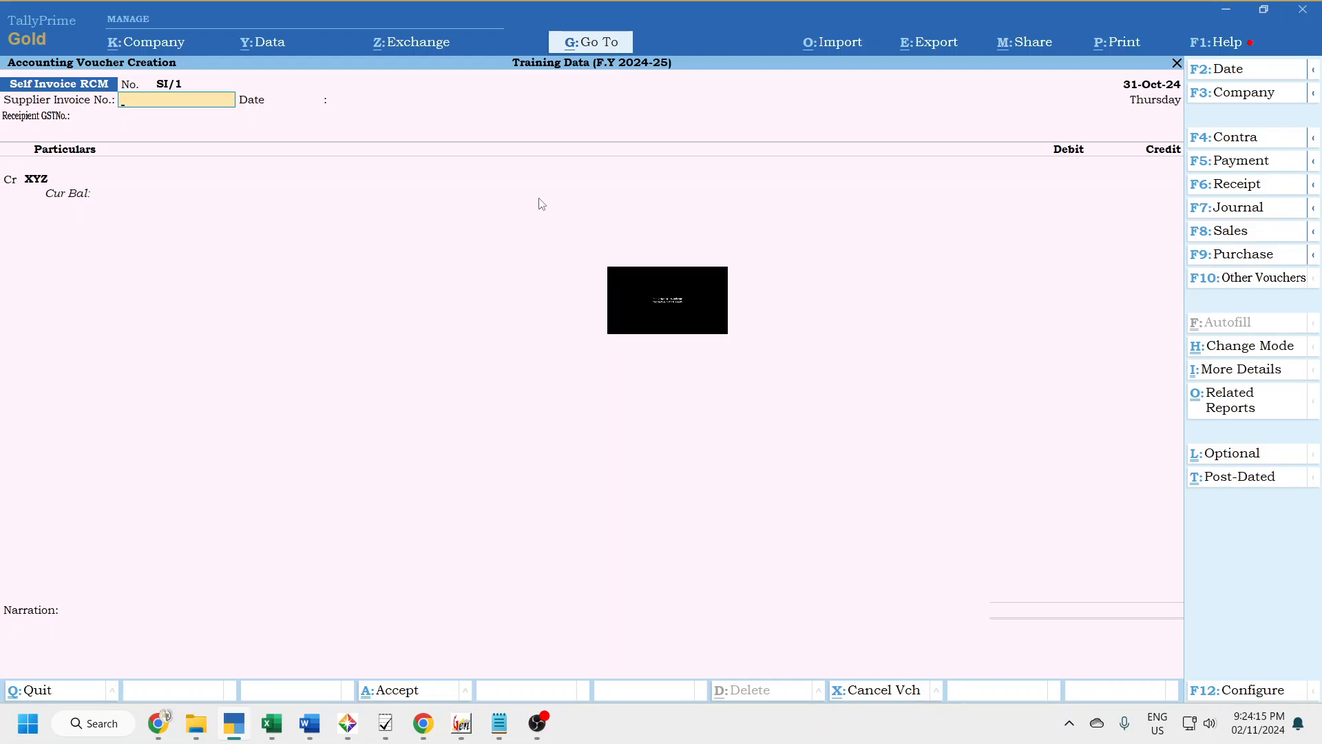
left_click(1265, 346)
key("Up")
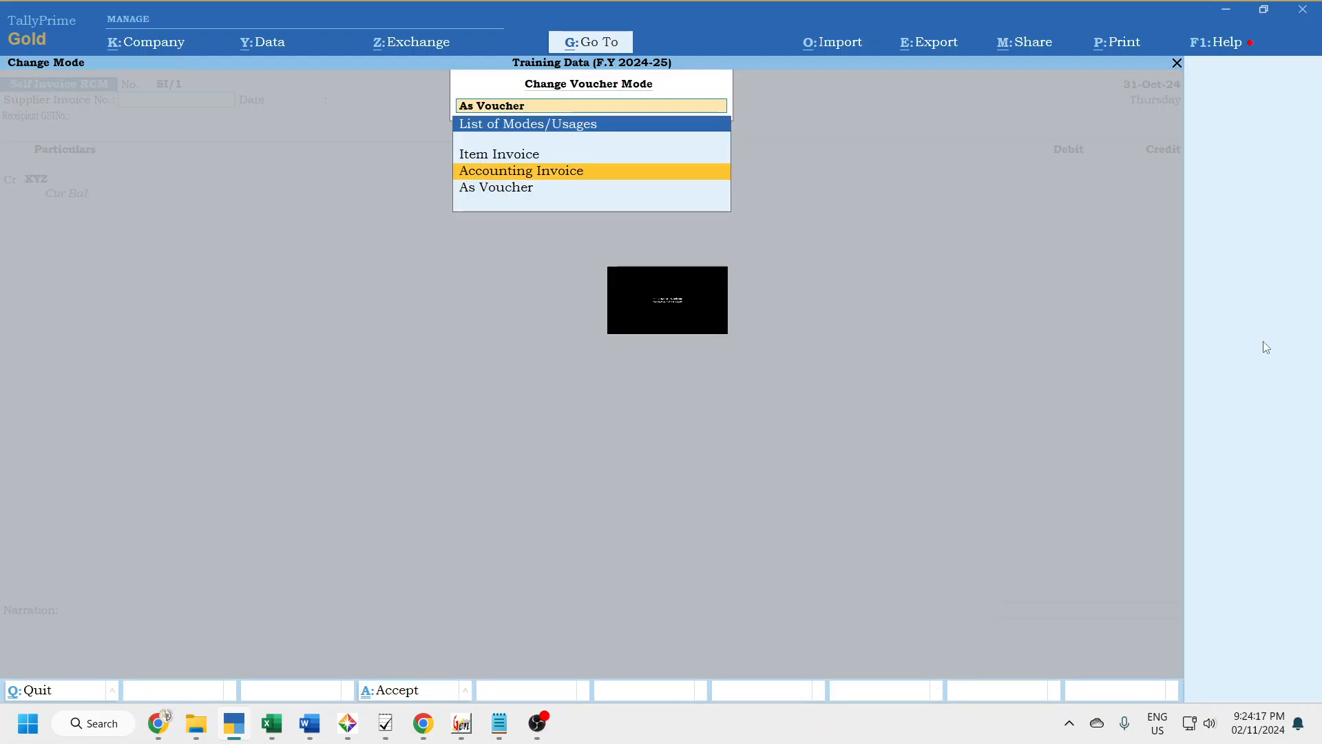
key("Return")
- Keep XYZ as the party account and accept the party details with the supplier invoice number and receipt details blank
key("Return")
key("Return")
key("Return")
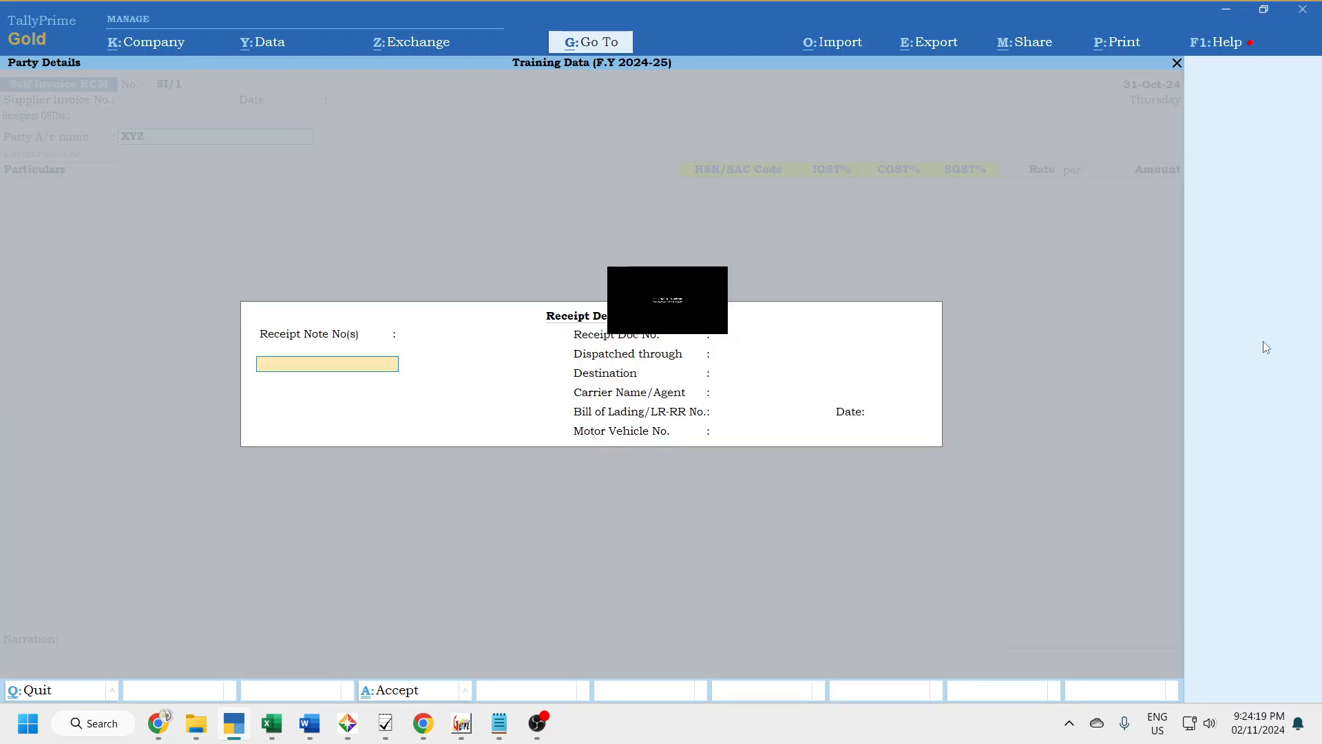
key("Return")
key("Return")
key("Return")
key("Return")
key("Return")
key("Return")
key("Return")
key("ctrl+a")
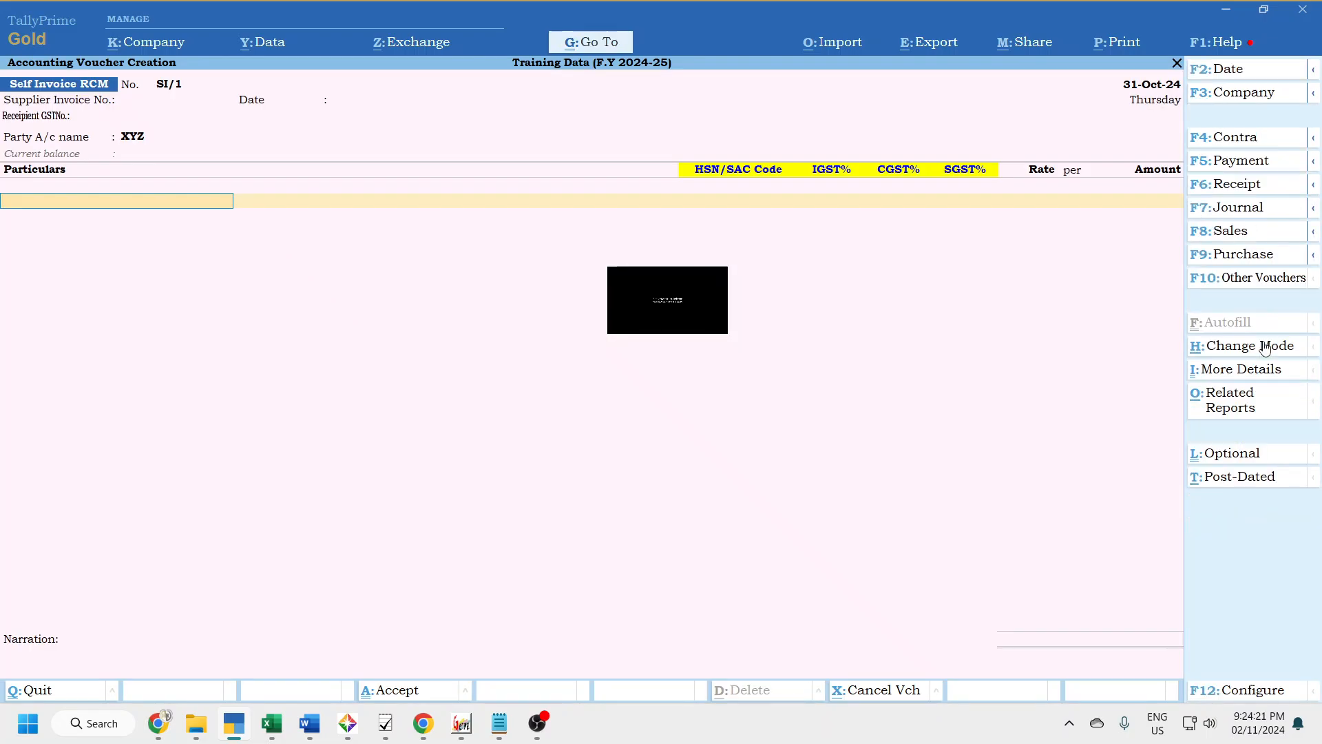
- Add the COMMERCIAL RENT @ 18.00% RCM ledger to the invoice with no description and an amount of 20000
type("Com")
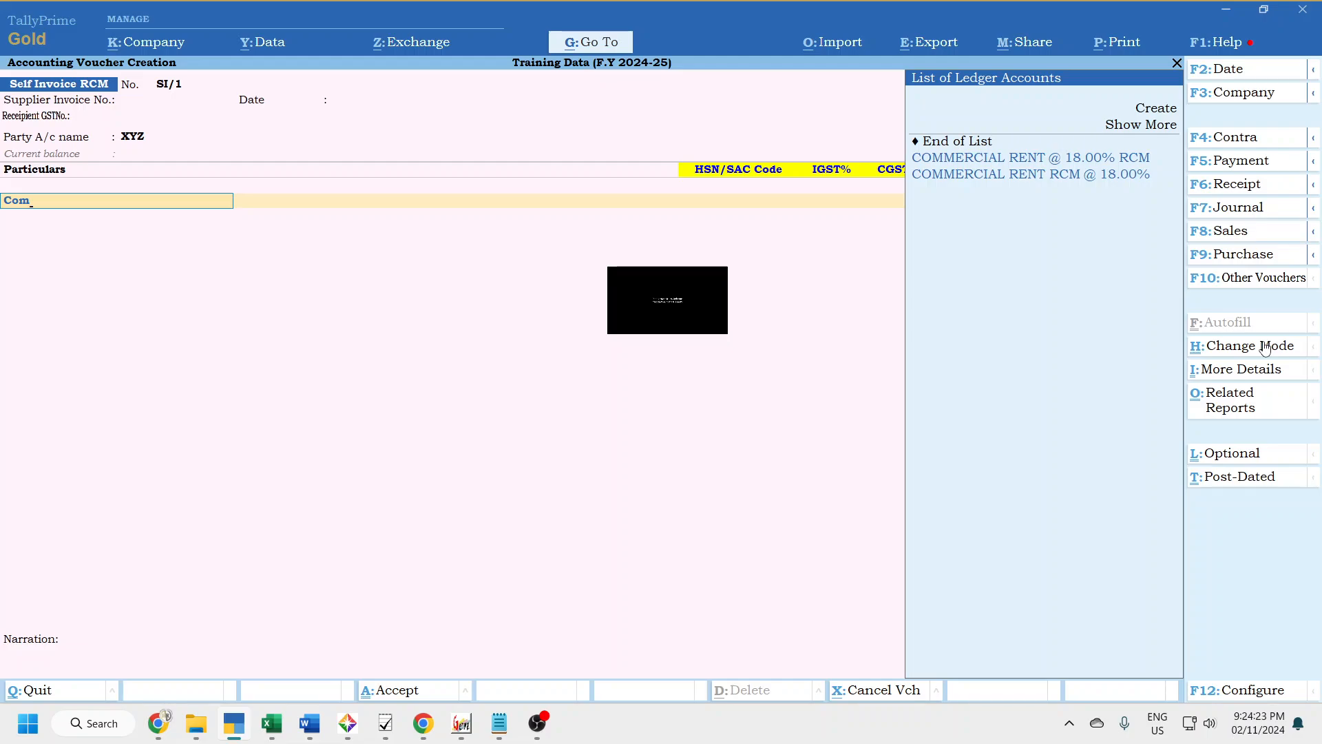
key("Down")
key("Up")
key("Return")
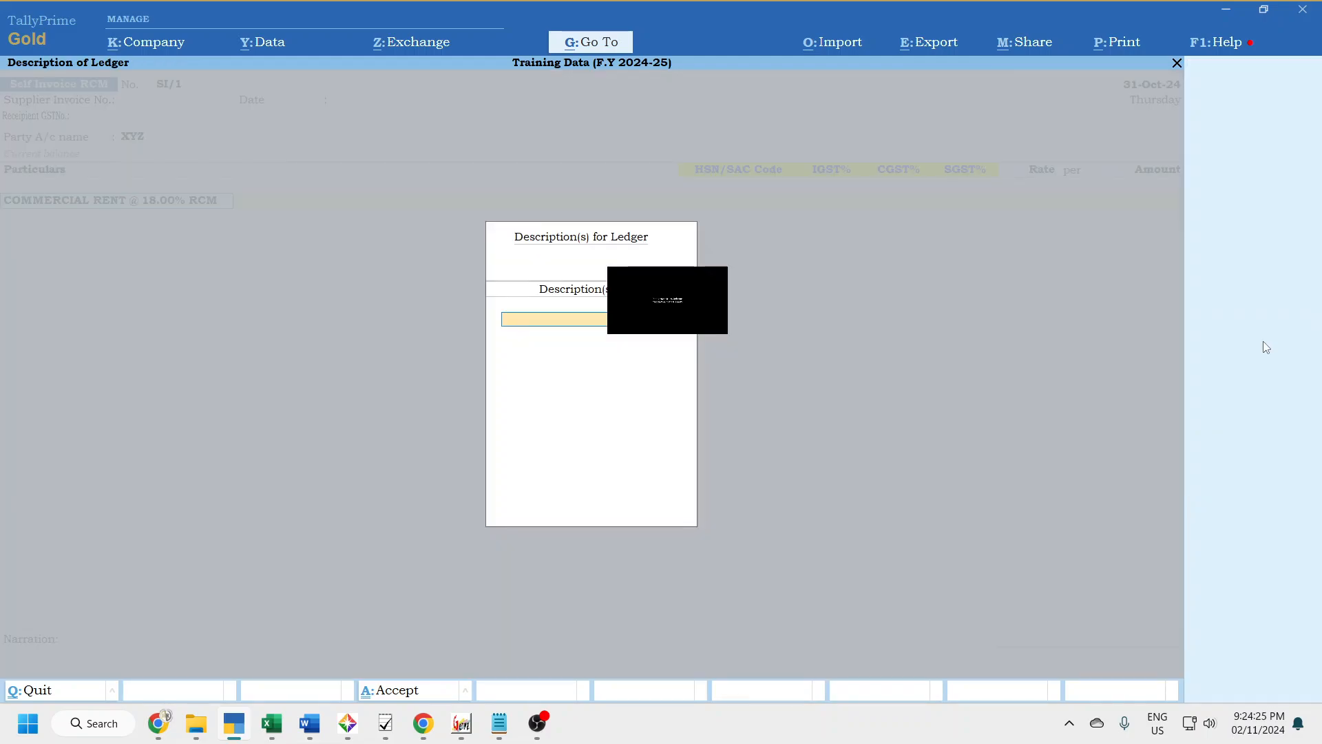
key("Return")
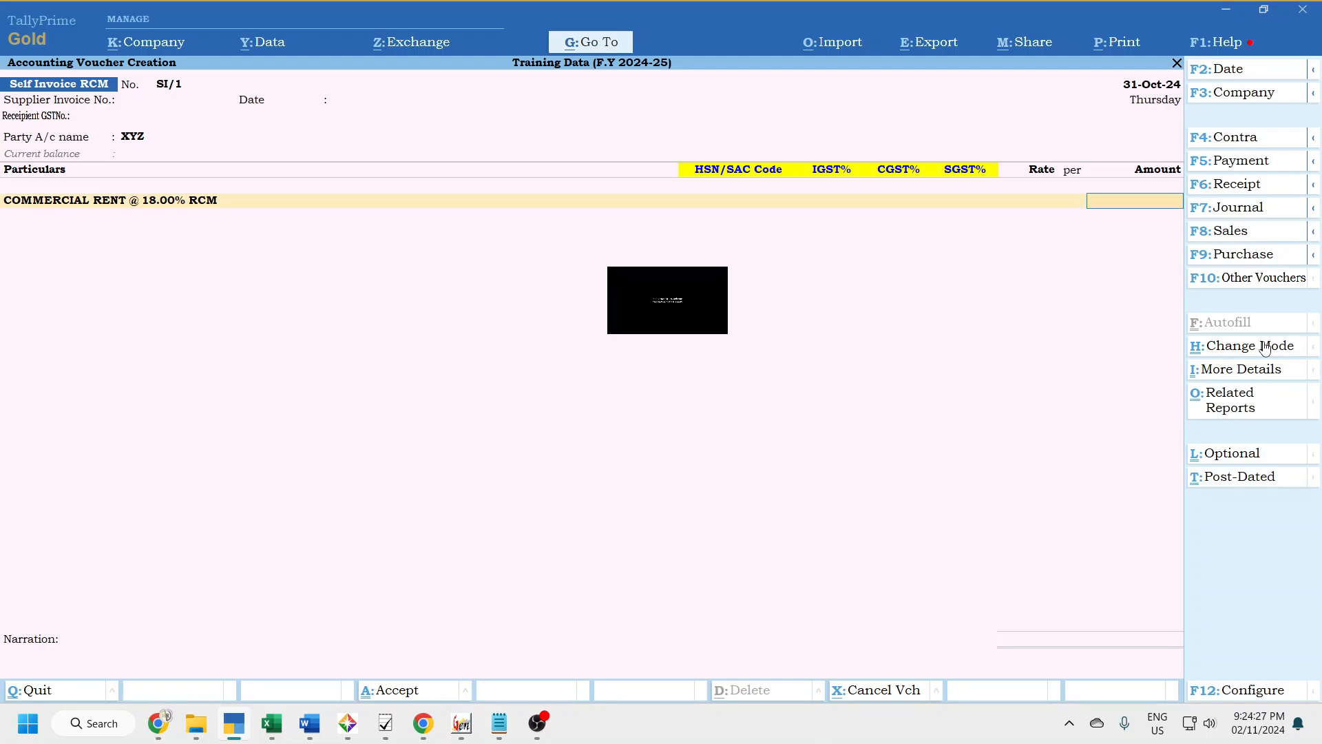
type("20000")
key("Return")
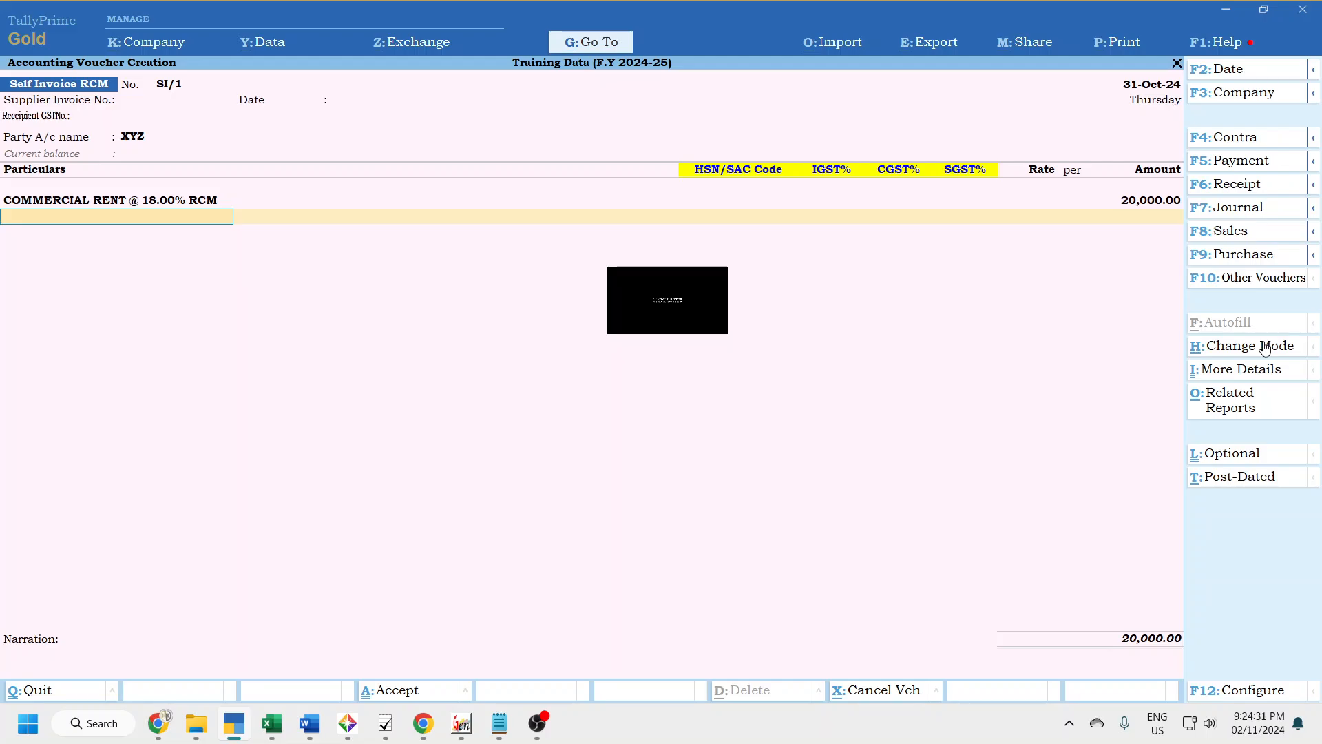
key("Return")
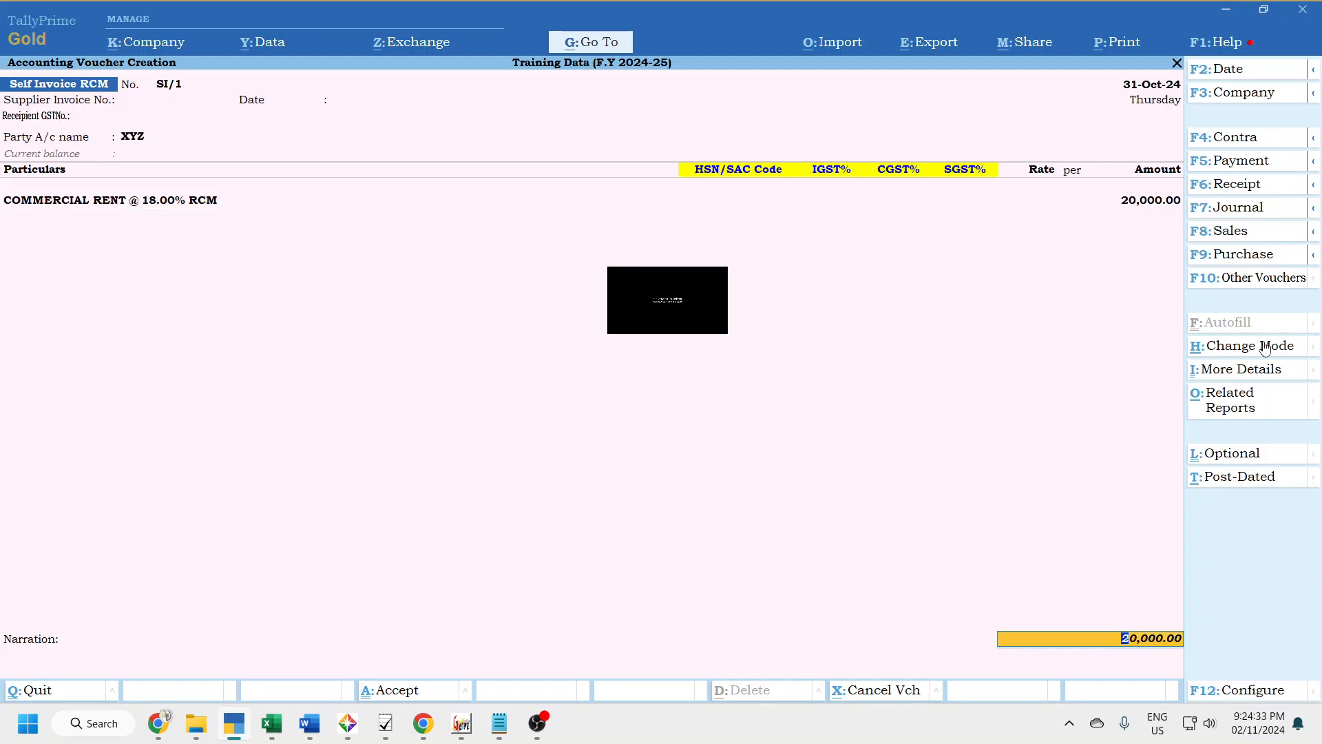
key("Return")
key("Return")
key("Return")
key("Return")
key("Return")
key("Return")
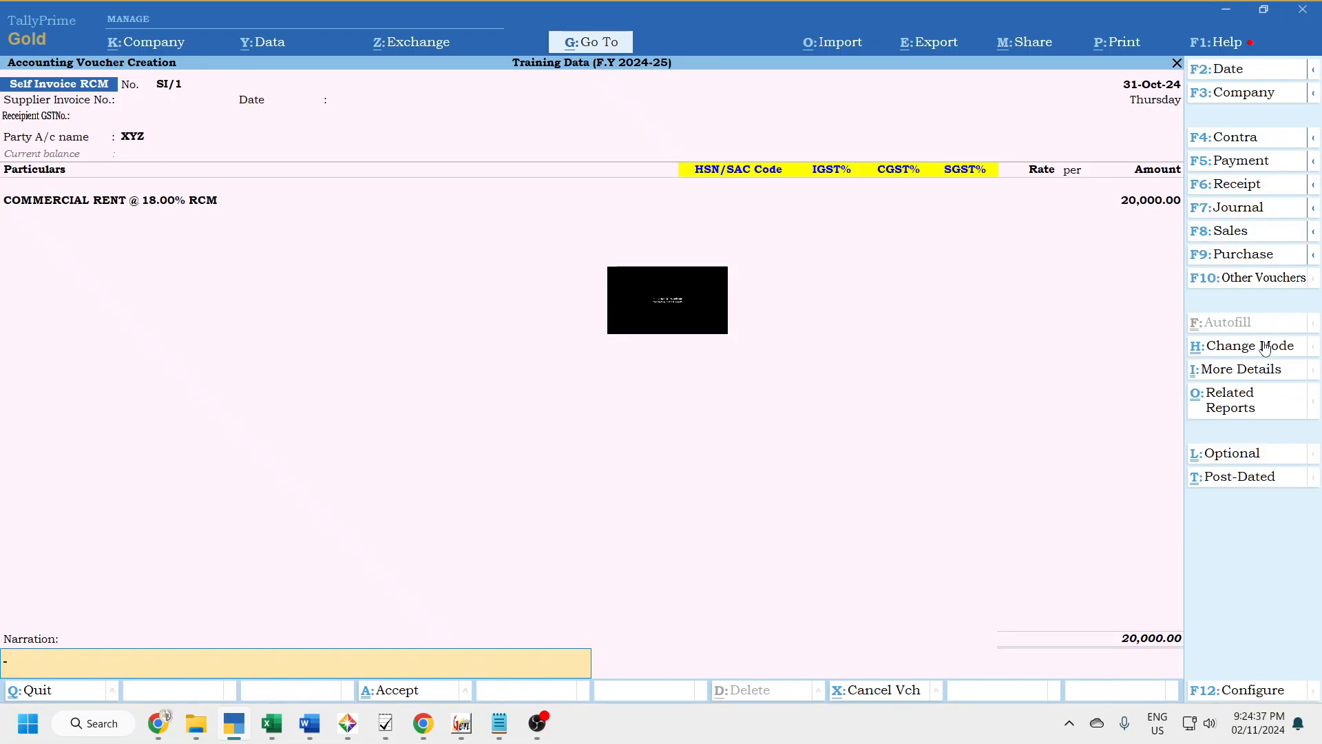
- Enter the narration "BEING THE AMOUNT PAYABLE TO THE ABOVE PARTY TOWARDS RENT FOR THE MONTH OF OCTOBER 2024." and save the voucher
key("ctrl")
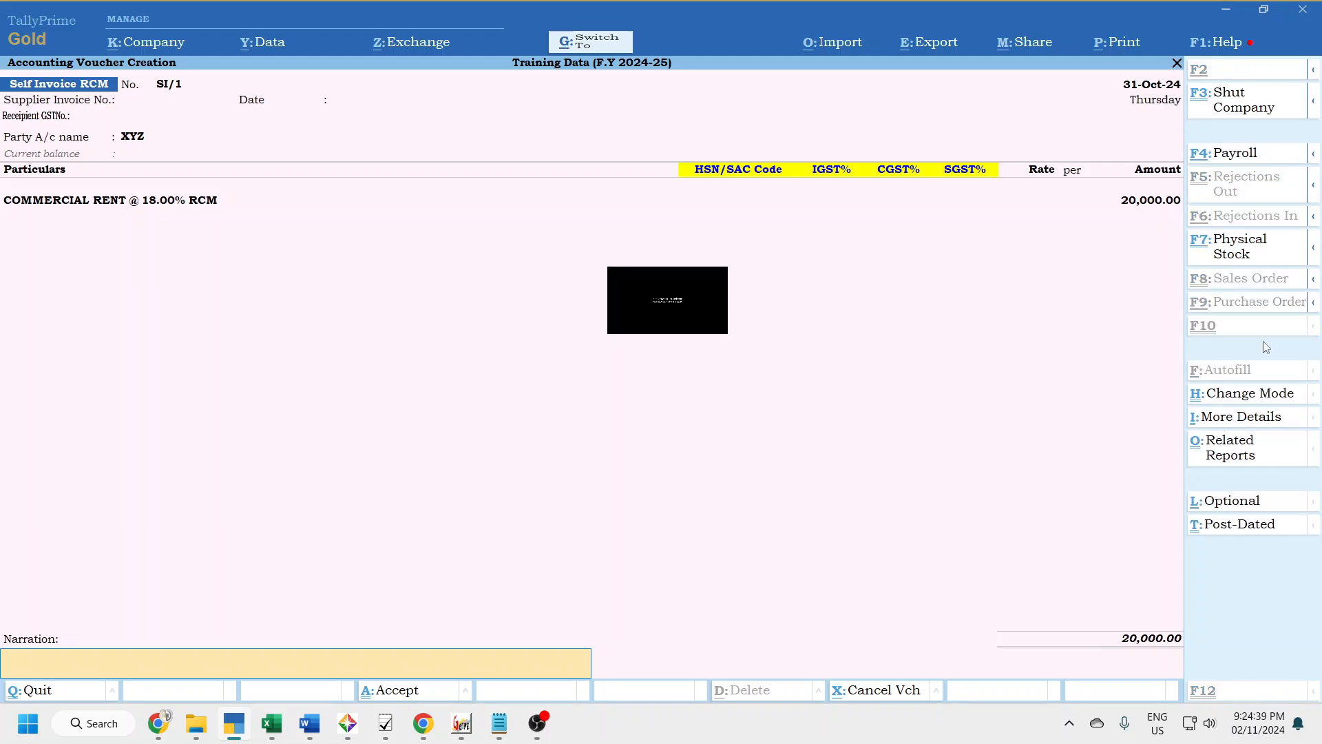
type("B")
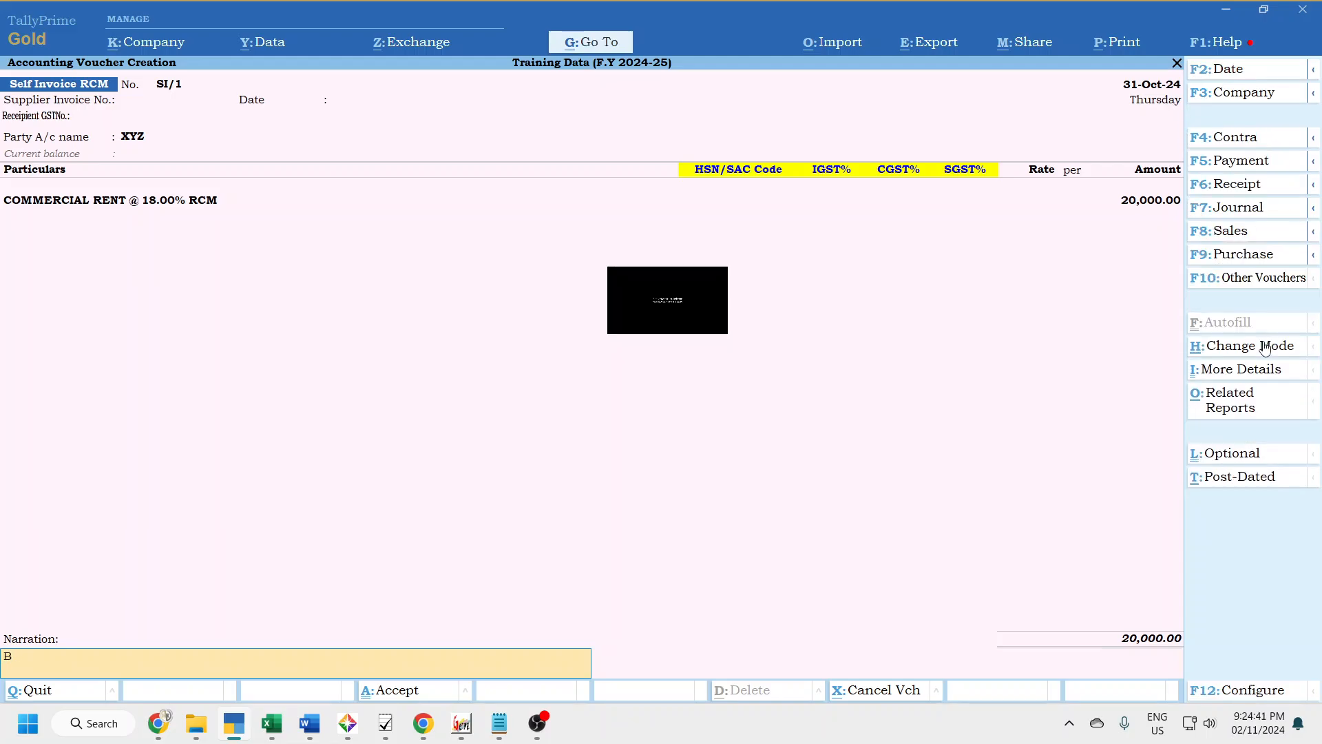
type("EING THE AMOUNT P")
type("AYABL FOR")
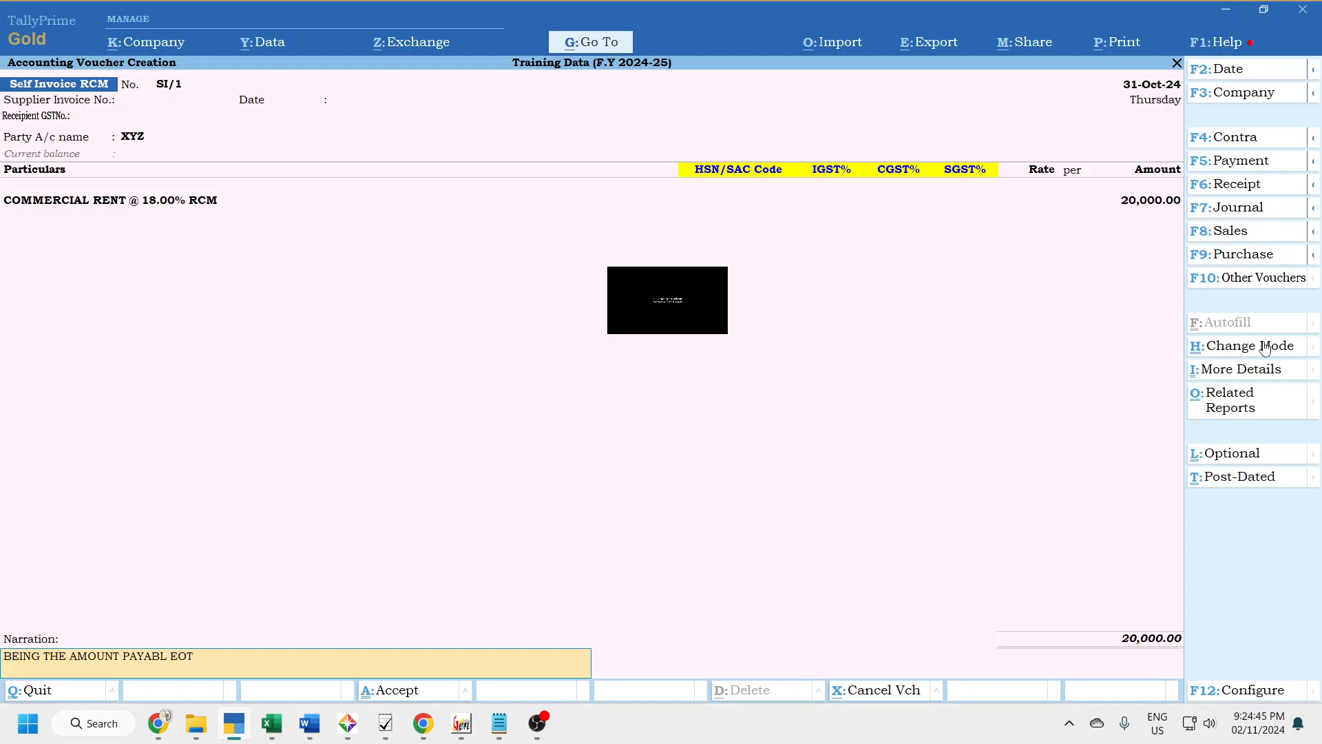
key("BackSpace")
key("BackSpace")
key("BackSpace")
key("BackSpace")
type("E TO THE ABOVE PARTY TOWARDS")
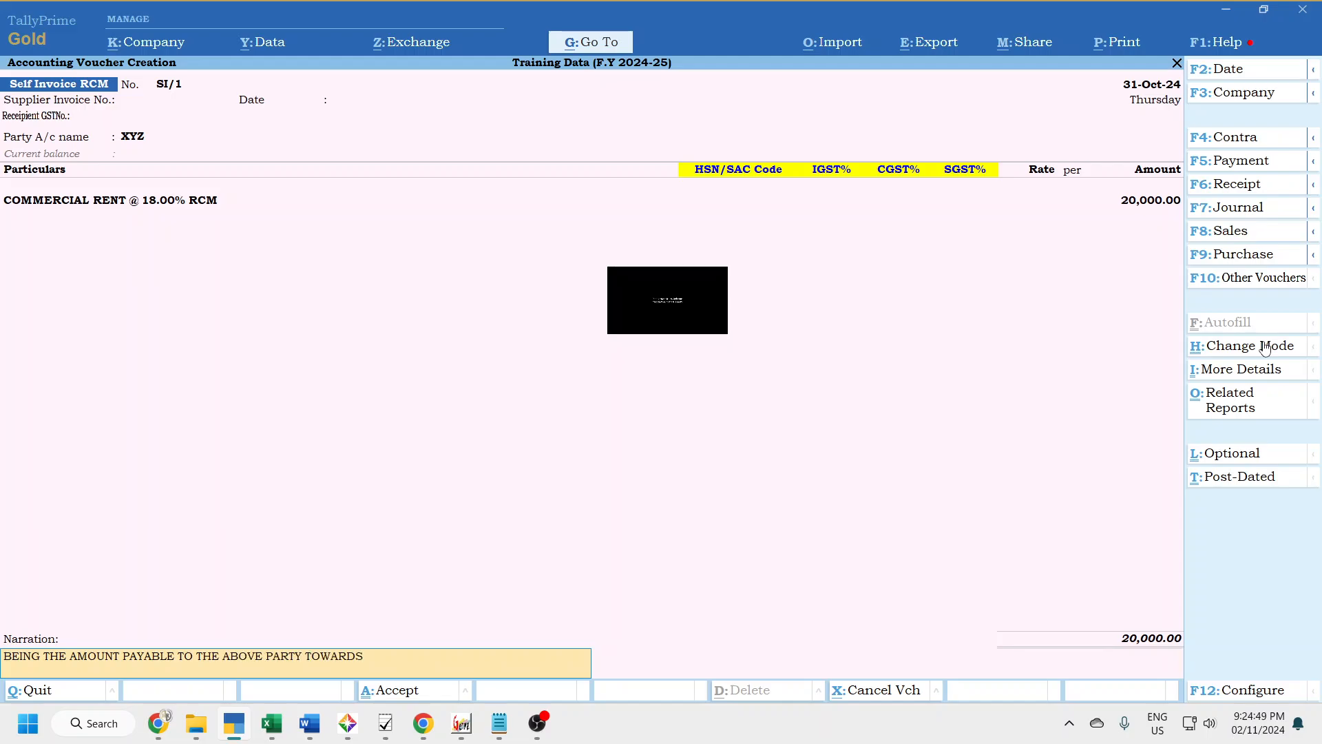
type(" RENT FOR THE MONTH")
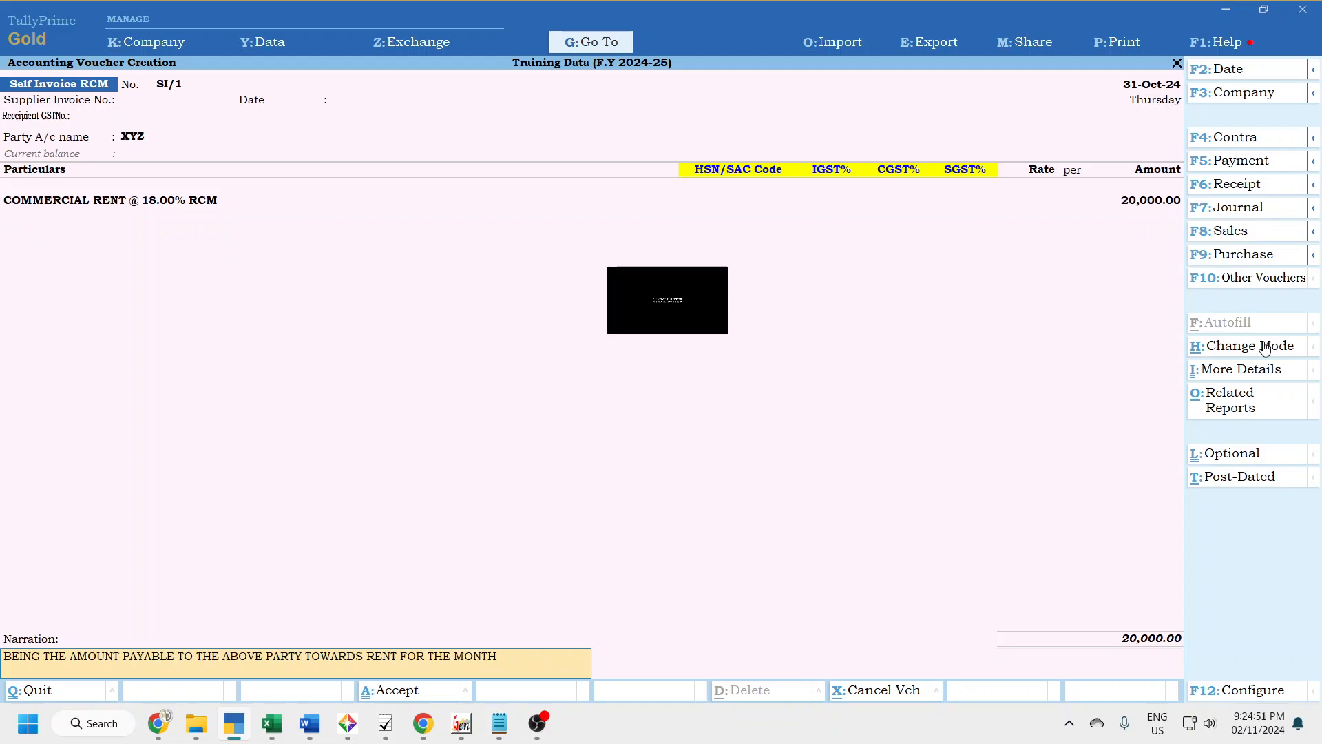
type(" OF OCTOBER 2024.")
key("Return")
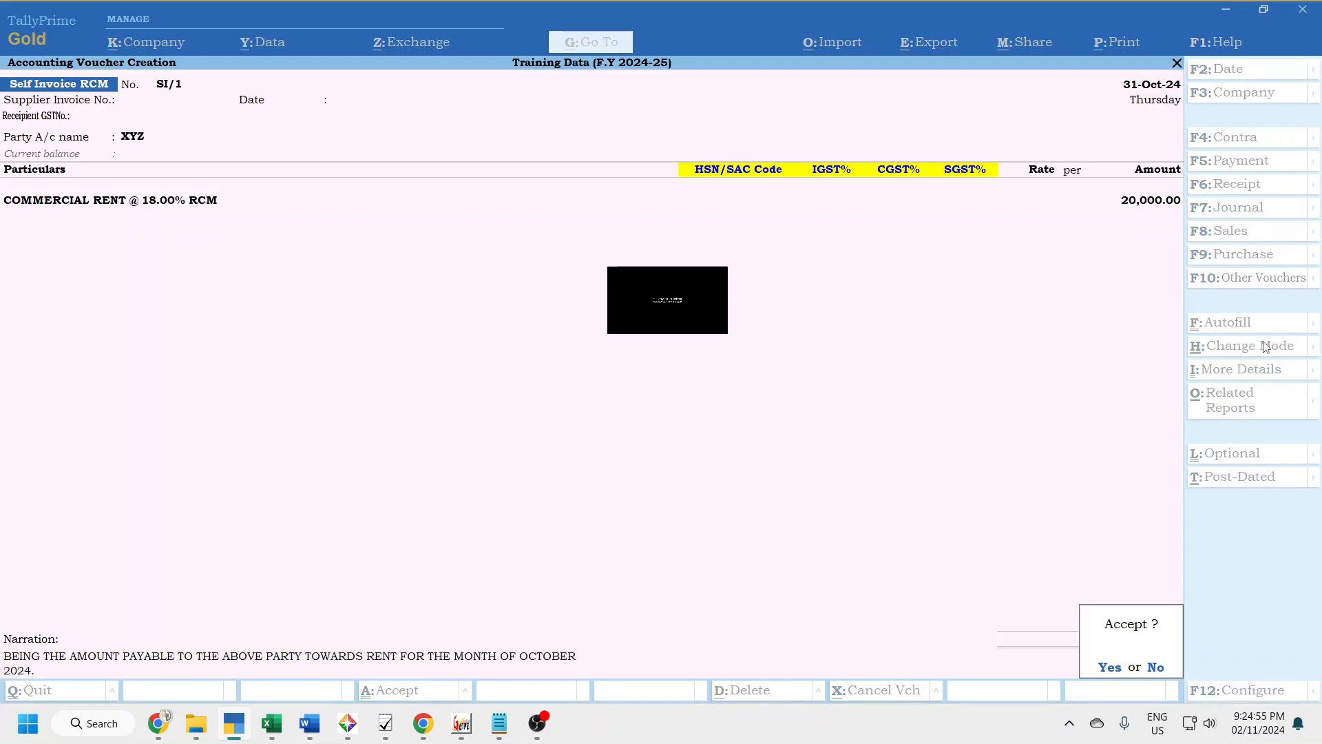
key("Return")
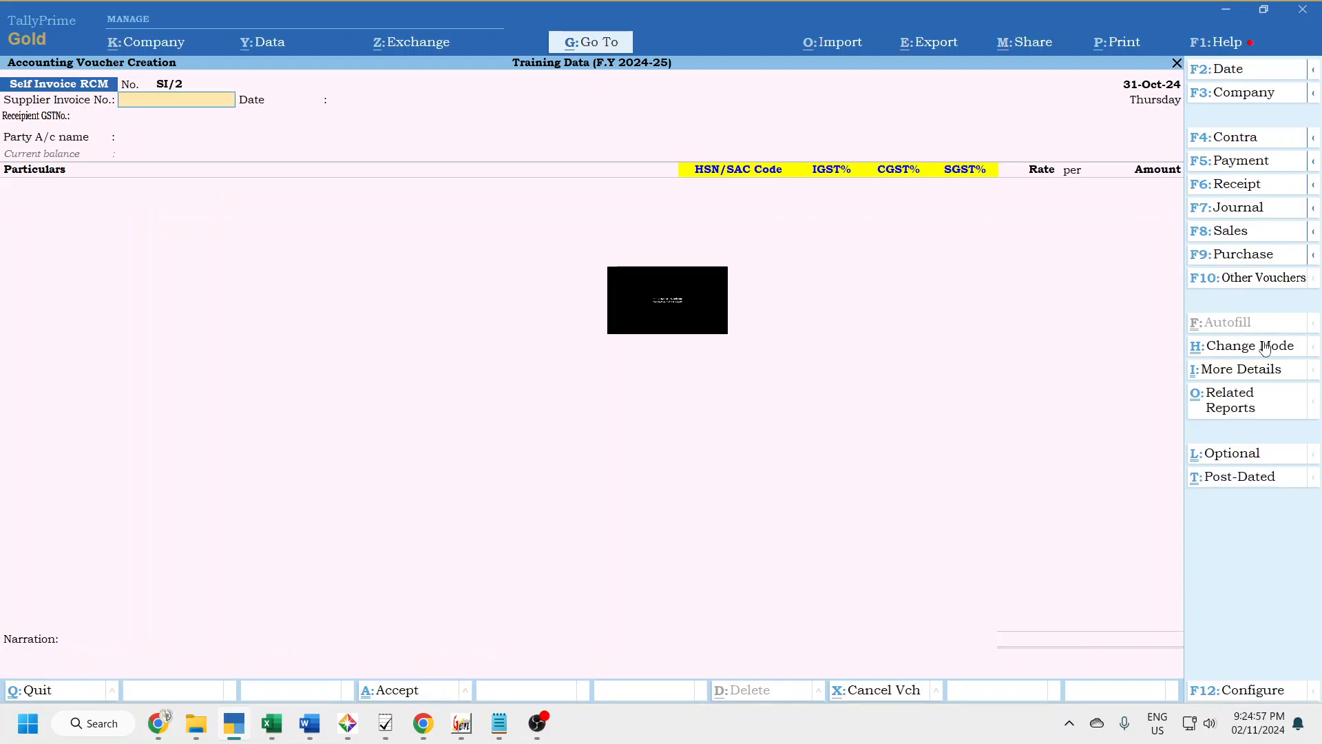
key("Escape")
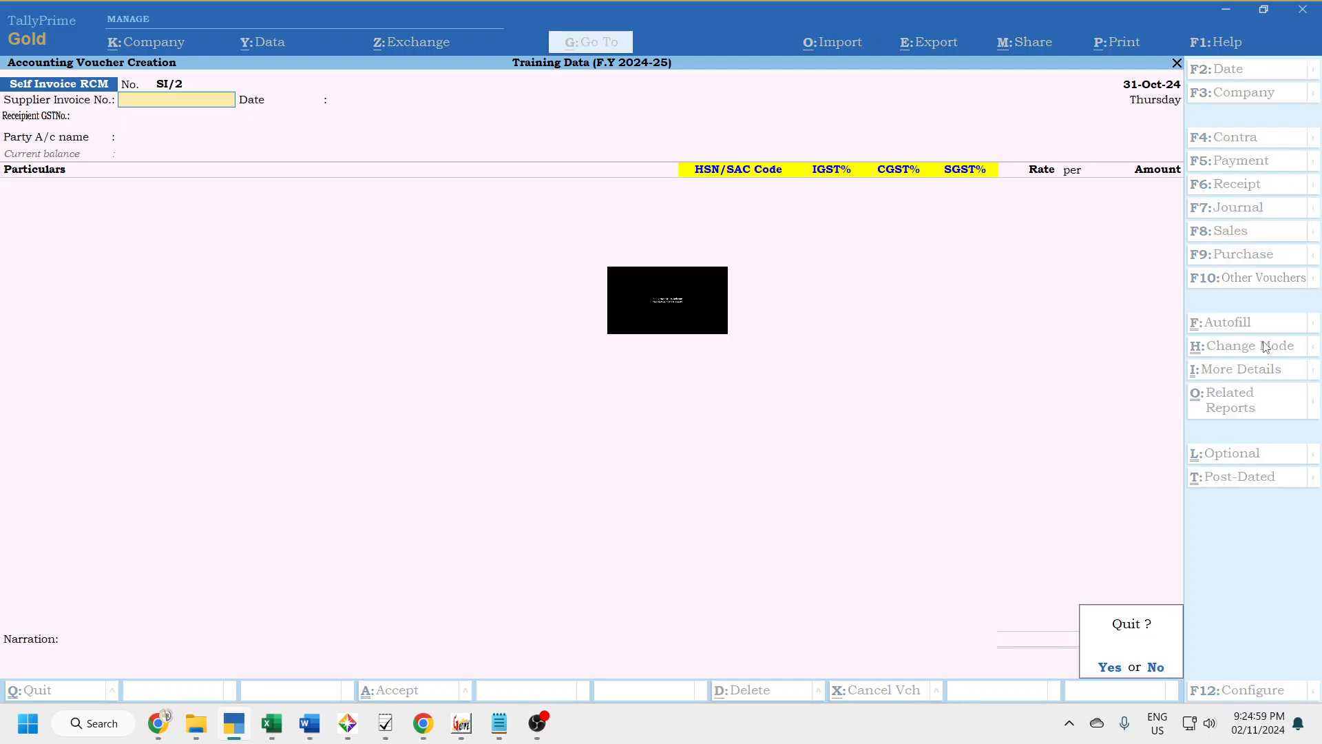
key("Return")
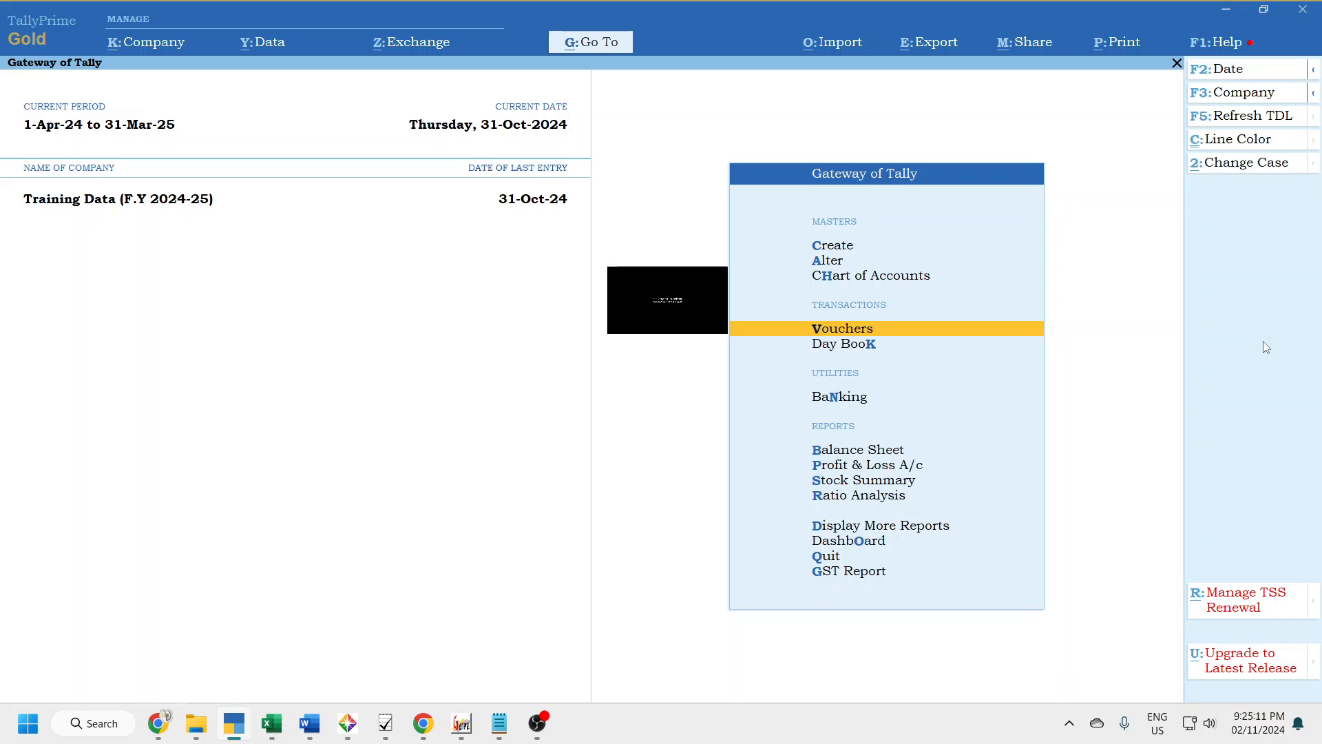
- Open the saved October self-invoice SI/1 from the Purchase Register
key("d")
key("a")
key("p")
key("Return")
key("Return")
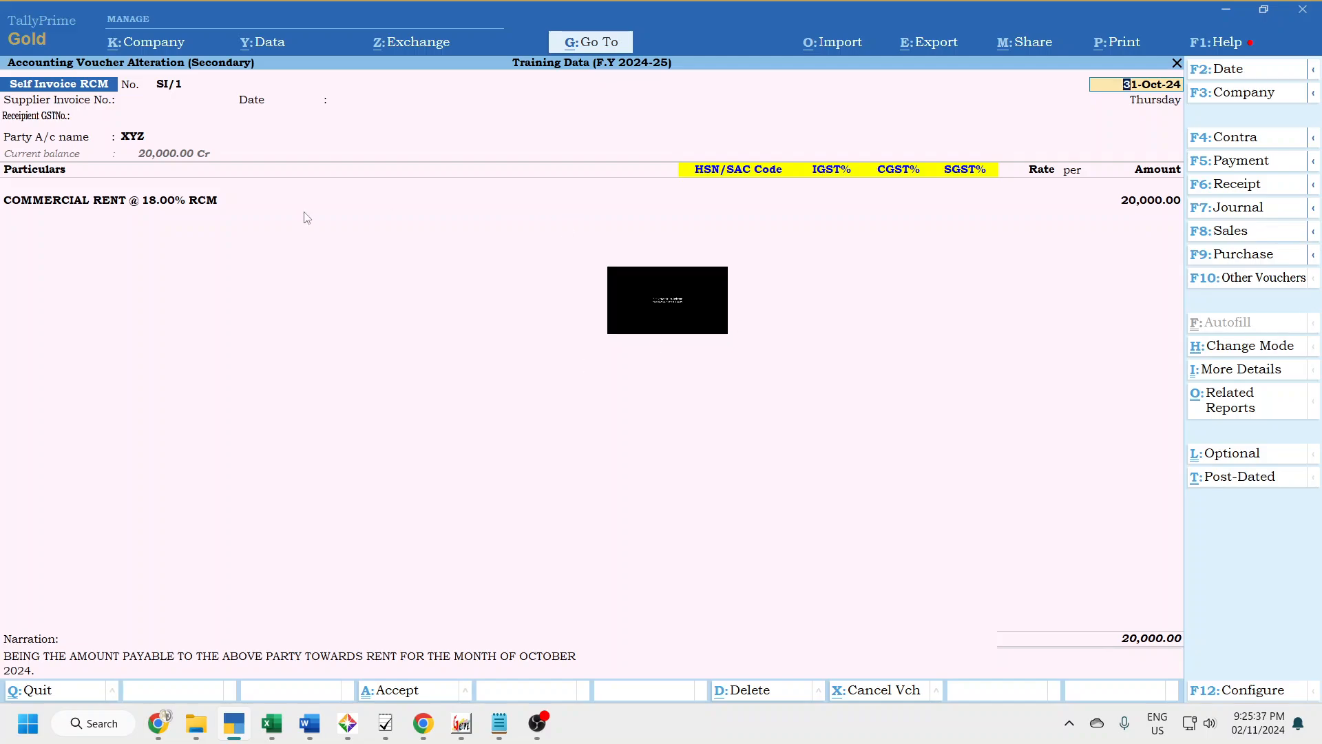
- Review the GST rate and reverse-charge settings of the voucher's commercial rent ledger, and return to the Gateway
left_click(49, 207)
key("ctrl+Return")
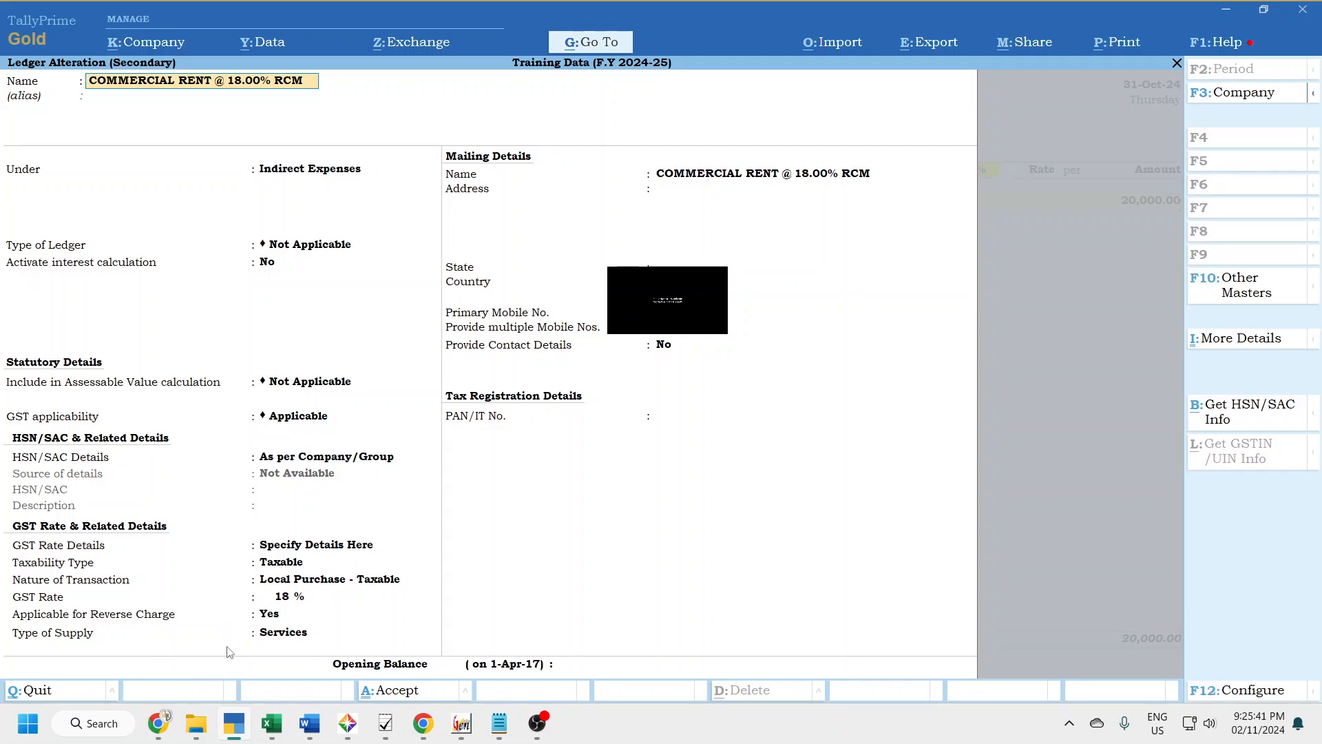
key("Escape")
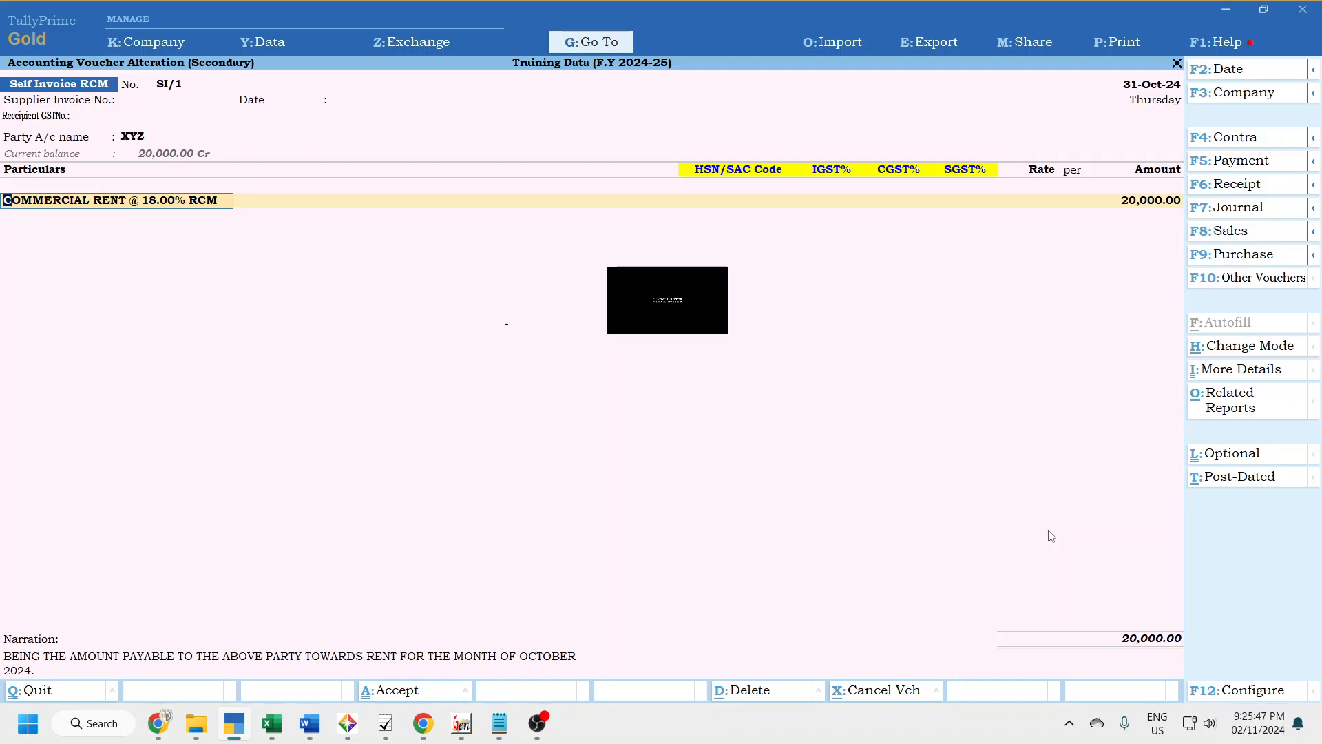
key("Return")
key("Return")
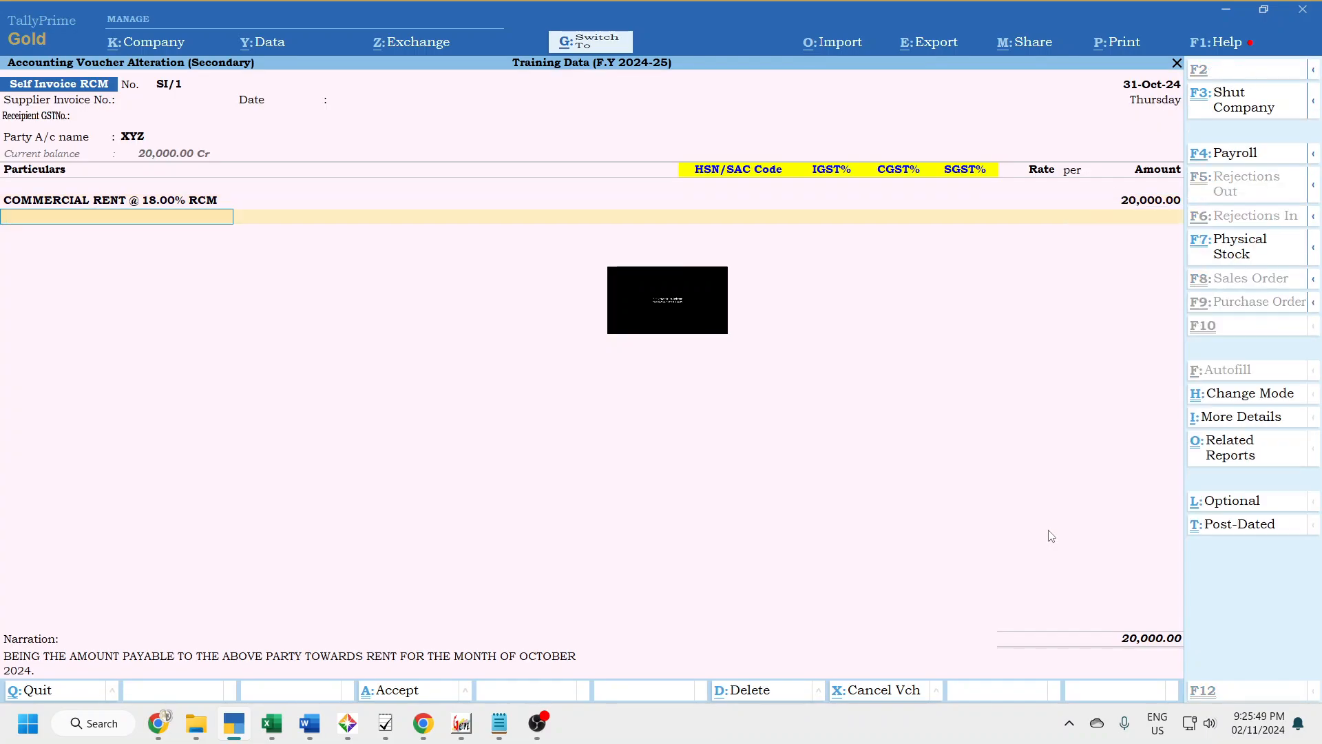
key("ctrl+a")
key("Escape")
key("Escape")
key("Escape")
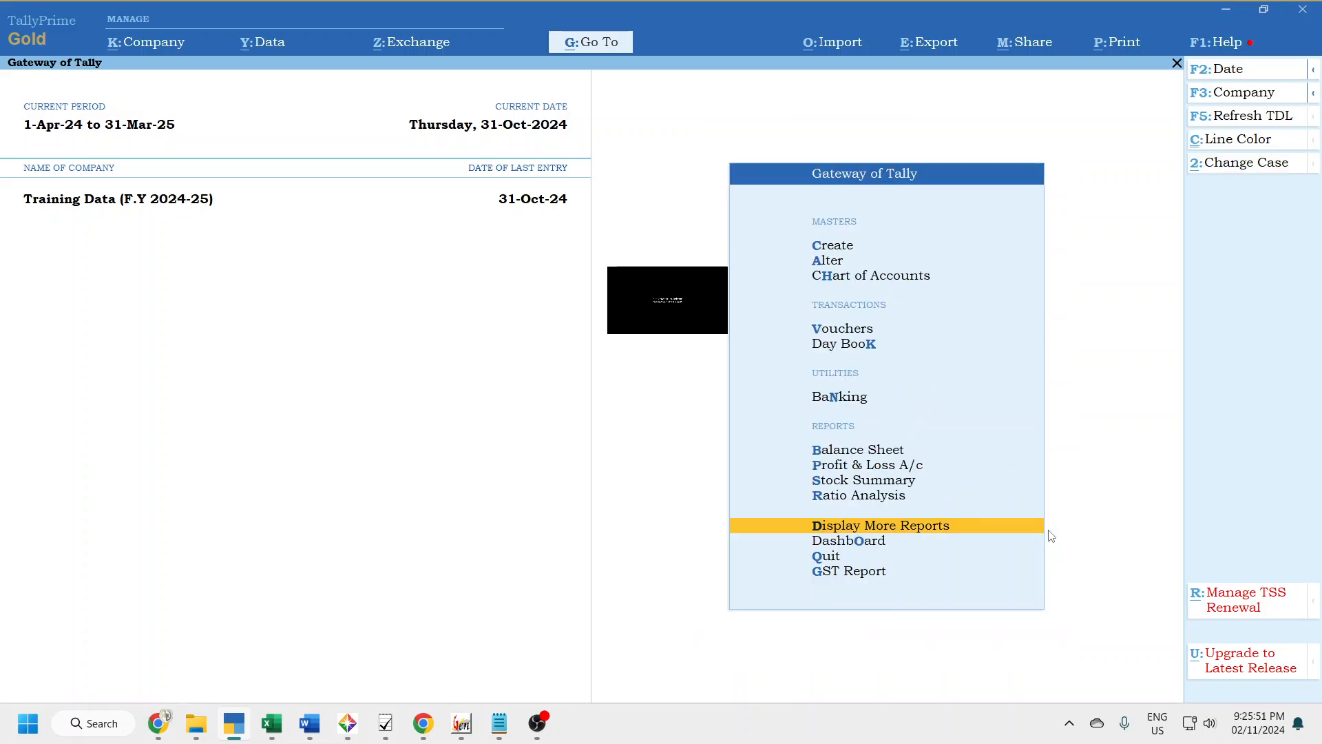
- Open the GSTR-3B return from the statutory GST reports
key("d")
key("o")
key("Return")
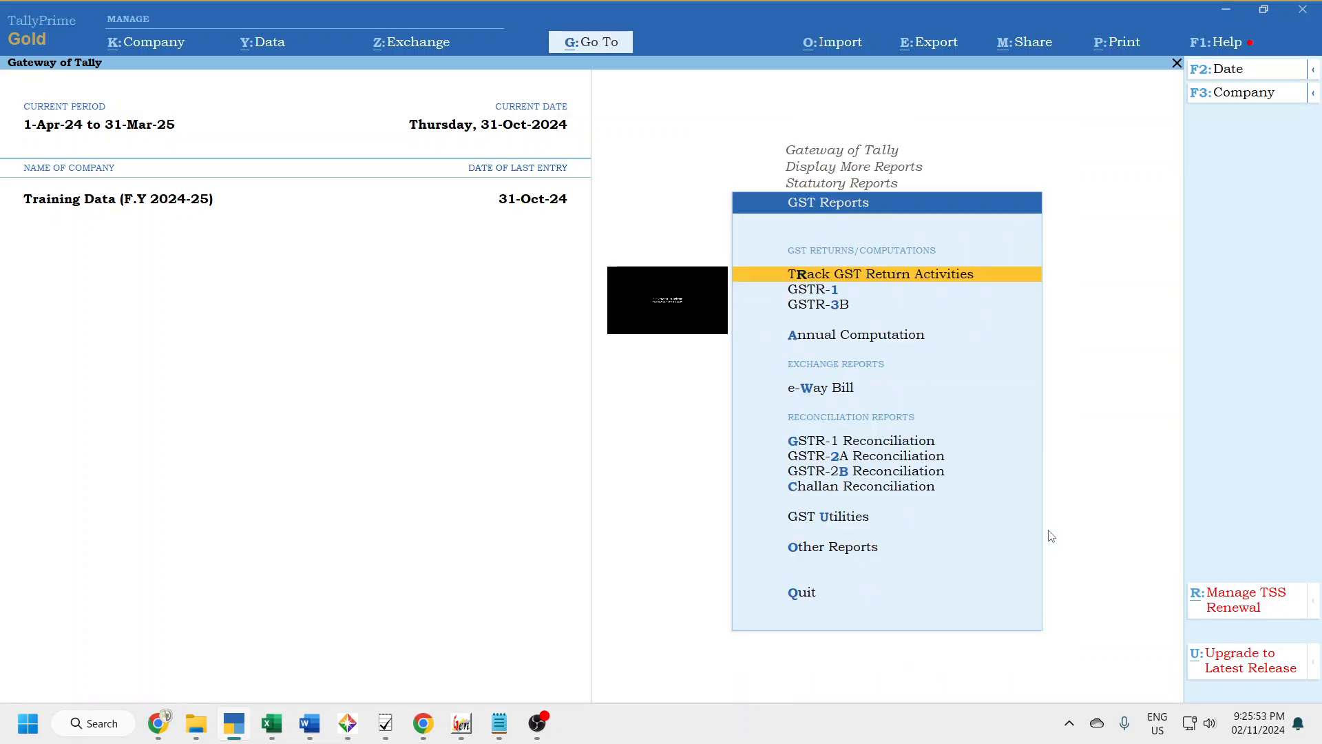
key("Down")
key("Down")
key("Return")
key("y")
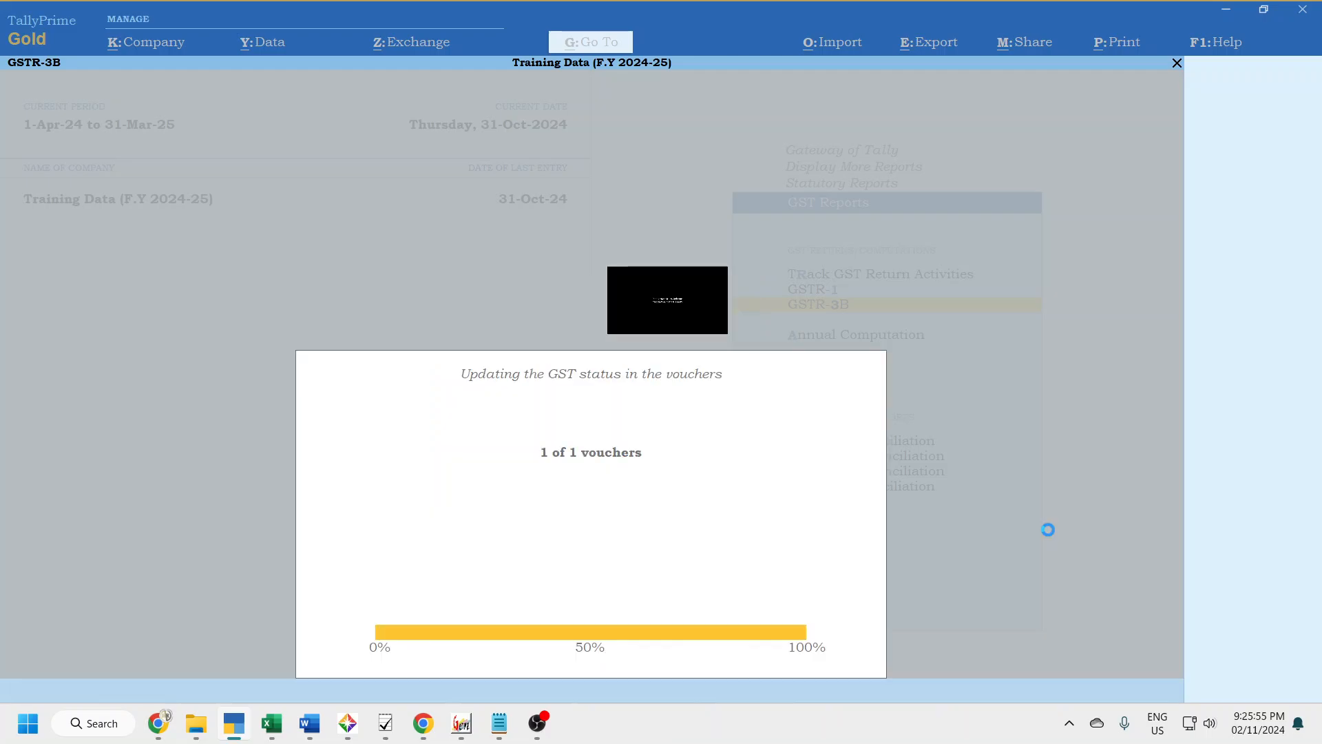
- Set the GSTR-3B report period from 1-10-2024 to 31-10-2024
key("F2")
type("1-10")
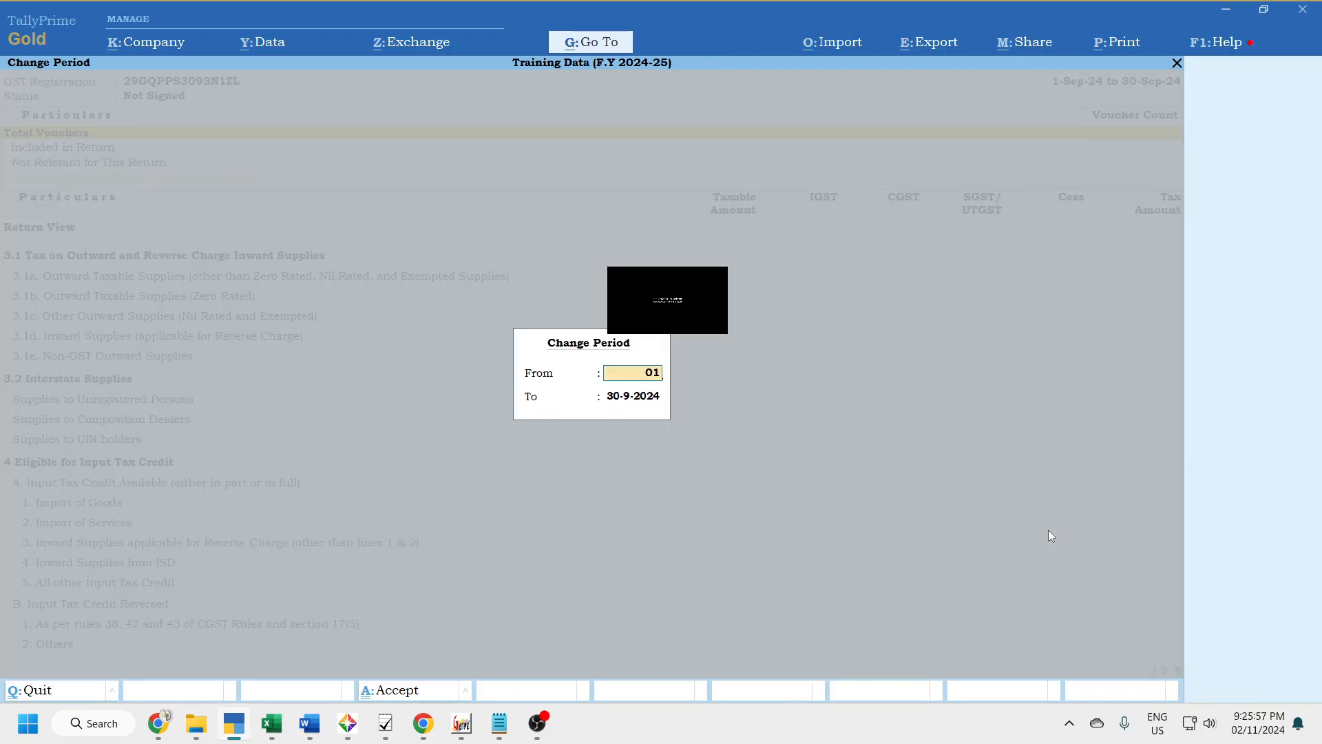
key("Return")
type("31.10")
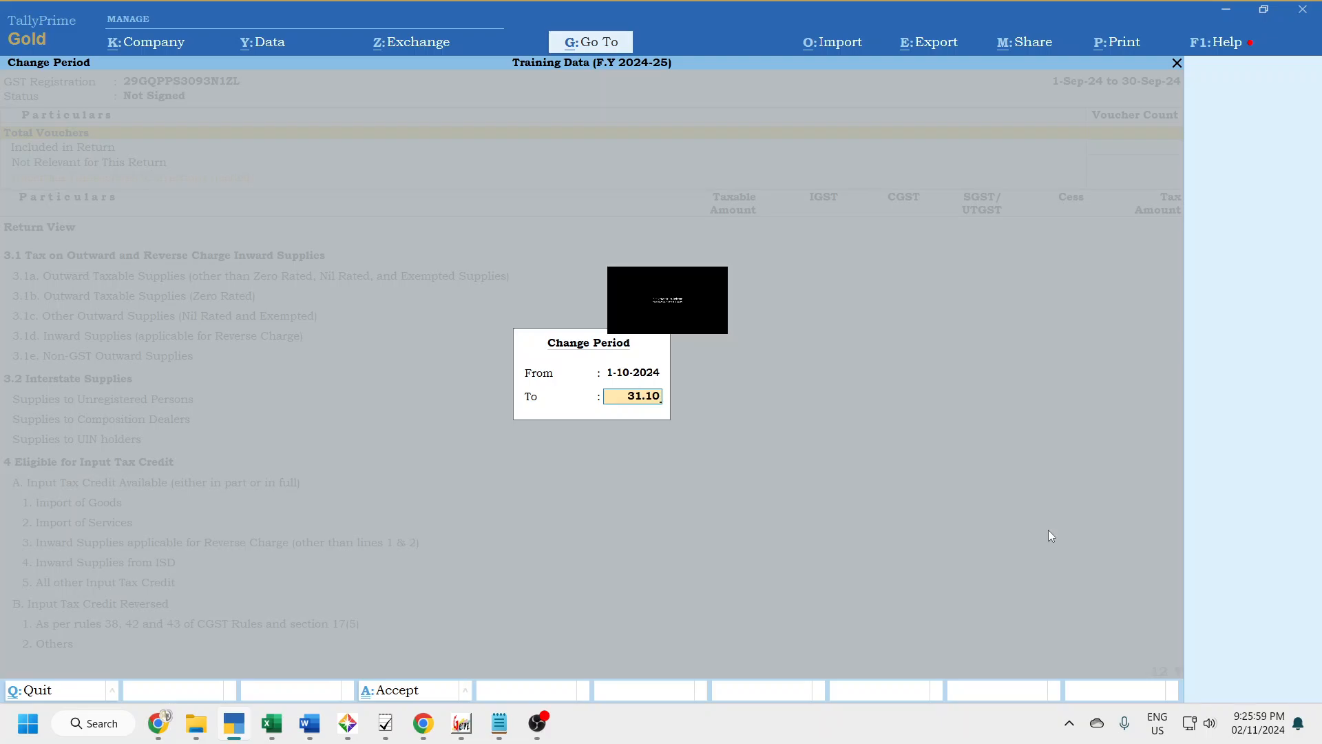
key("Return")
- Drill down from row 3.1d, Inward Supplies (applicable for Reverse Charge), to the Self Invoice RCM voucher SI/1
key("Down")
key("Down")
key("Down")
key("Down")
key("Down")
key("Down")
key("Down")
key("Down")
key("Down")
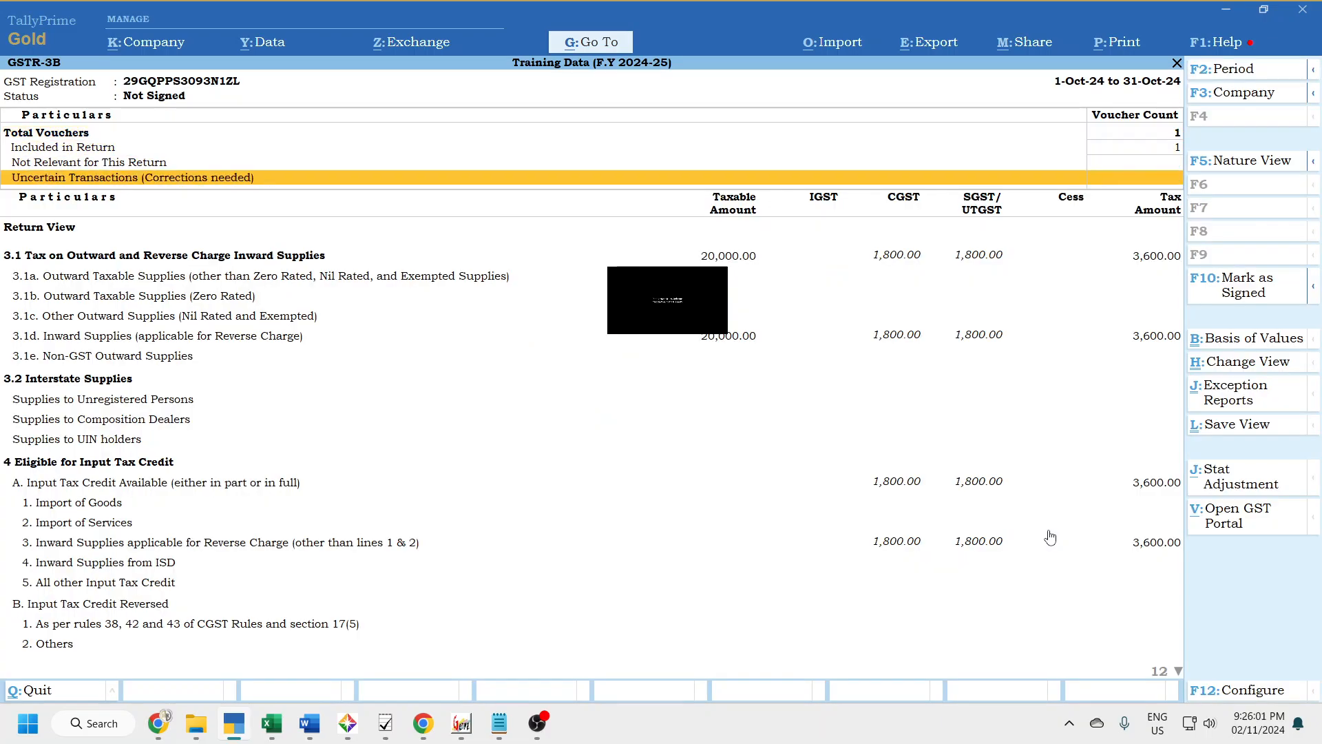
key("Up")
key("Up")
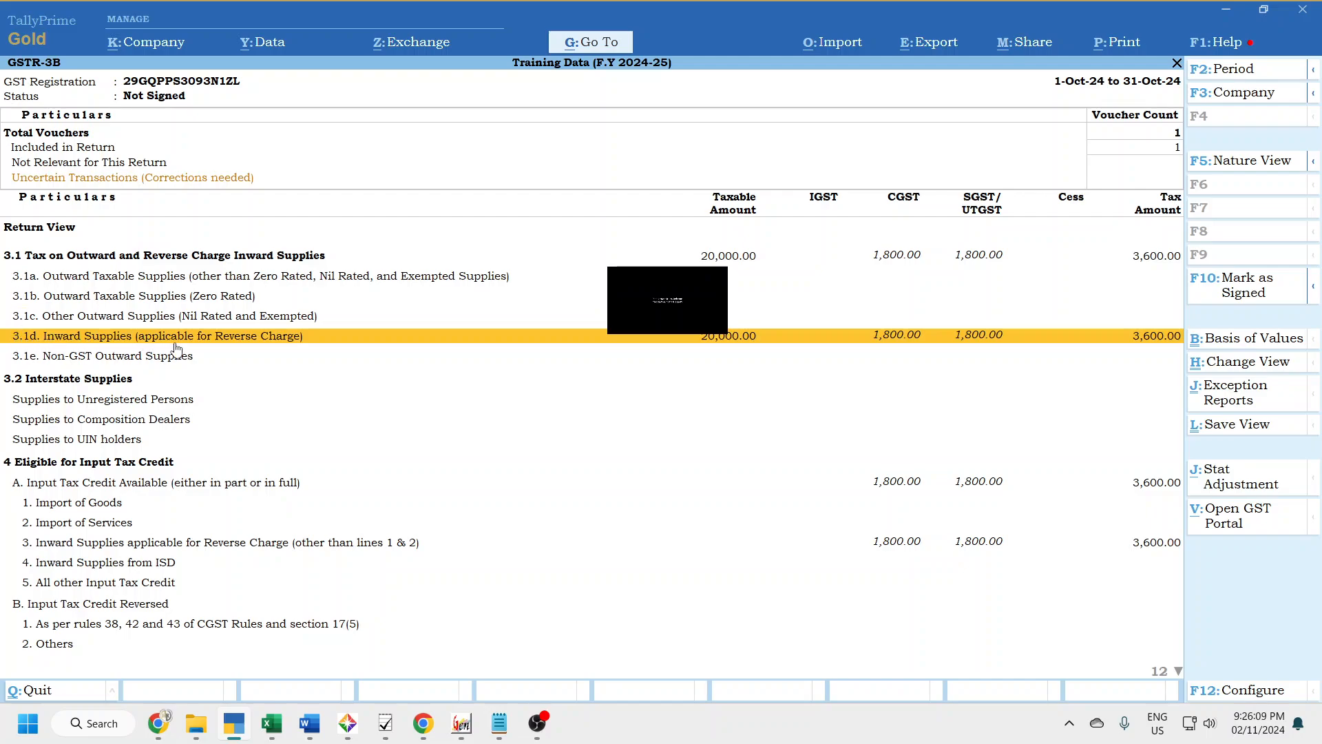
left_click(458, 340)
key("Return")
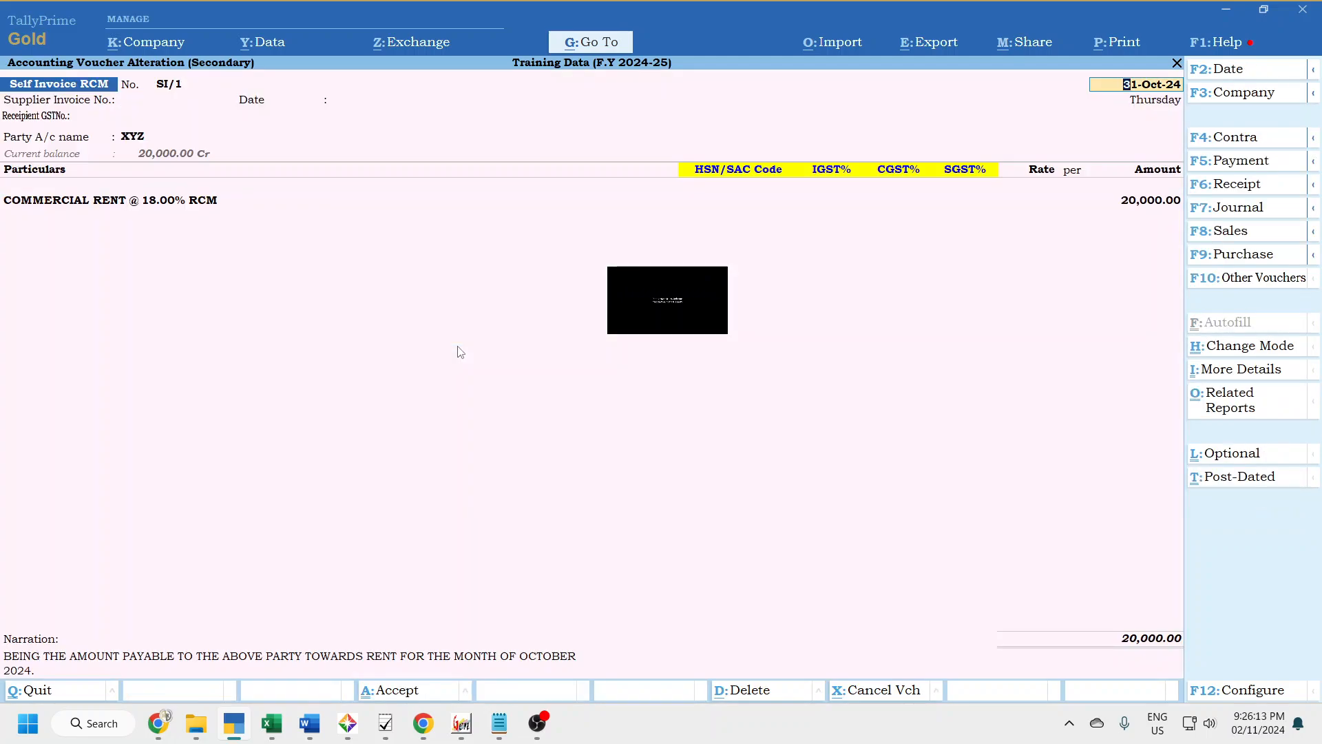
- Go back to the GSTR-3B summary and reopen the voucher register of row 3.1d
key("Escape")
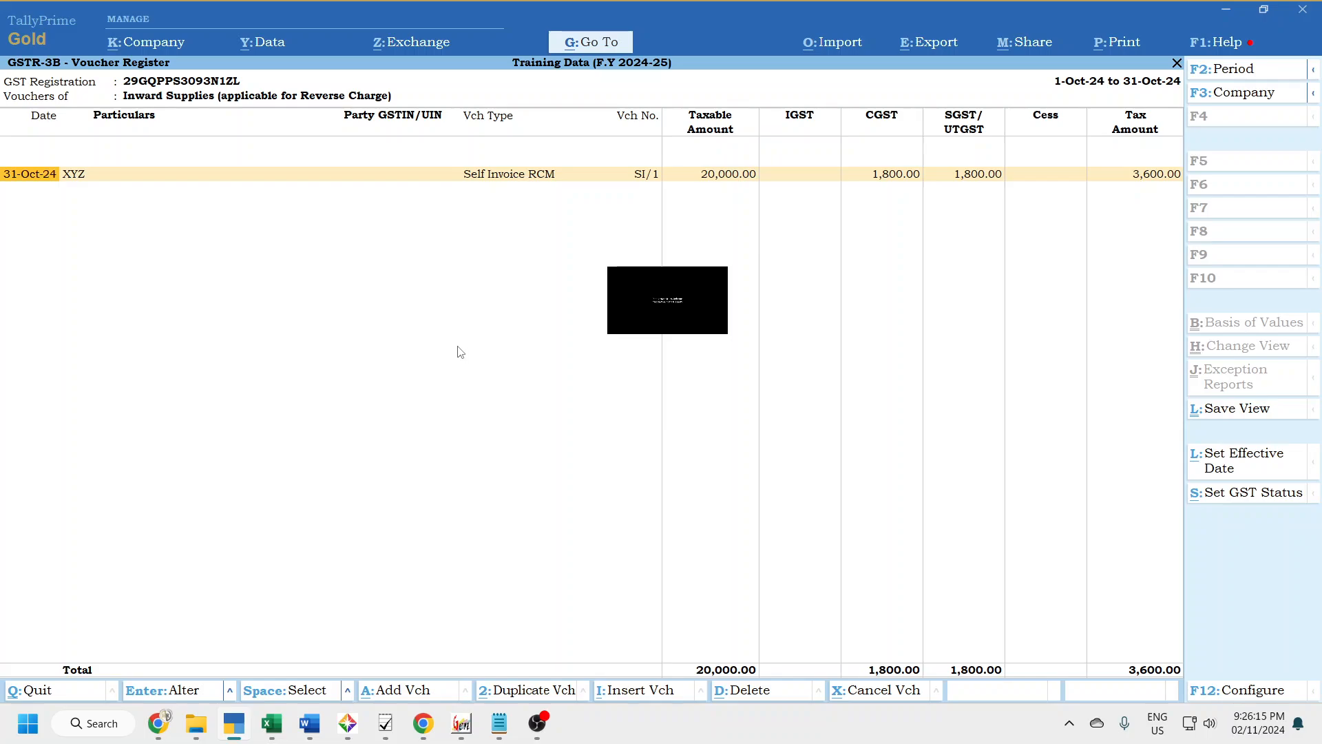
key("Escape")
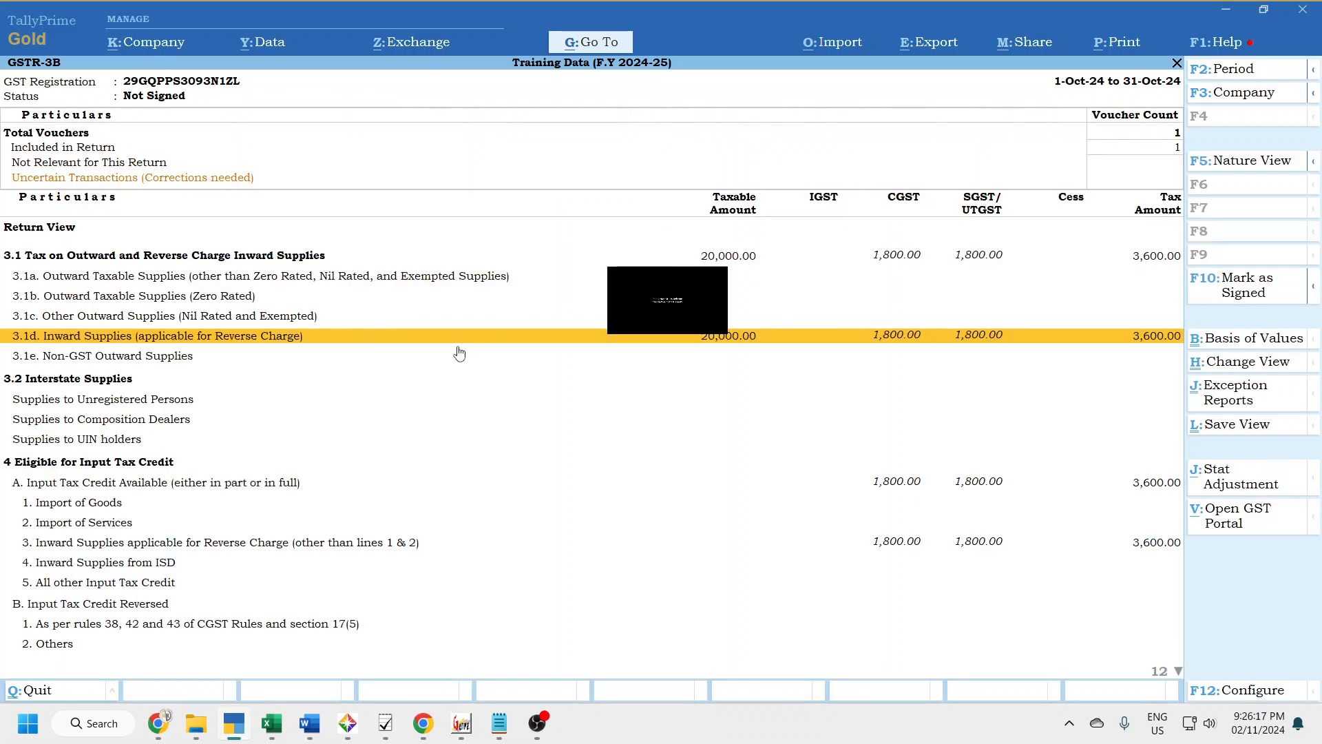
key("Return")
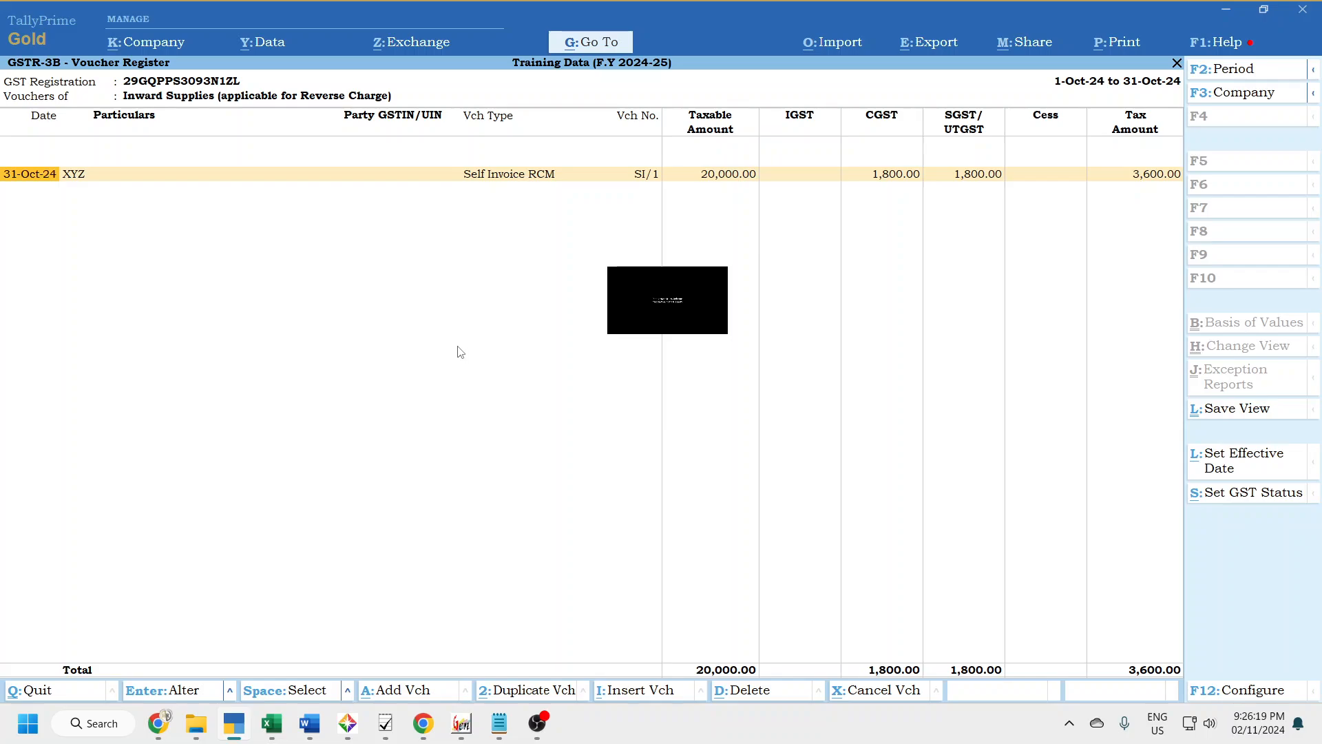
- Return to the GSTR-3B summary and go to row 4A(3), Inward Supplies applicable for Reverse Charge
key("Escape")
key("Down")
key("Down")
key("Down")
key("Down")
key("Down")
key("Down")
key("Down")
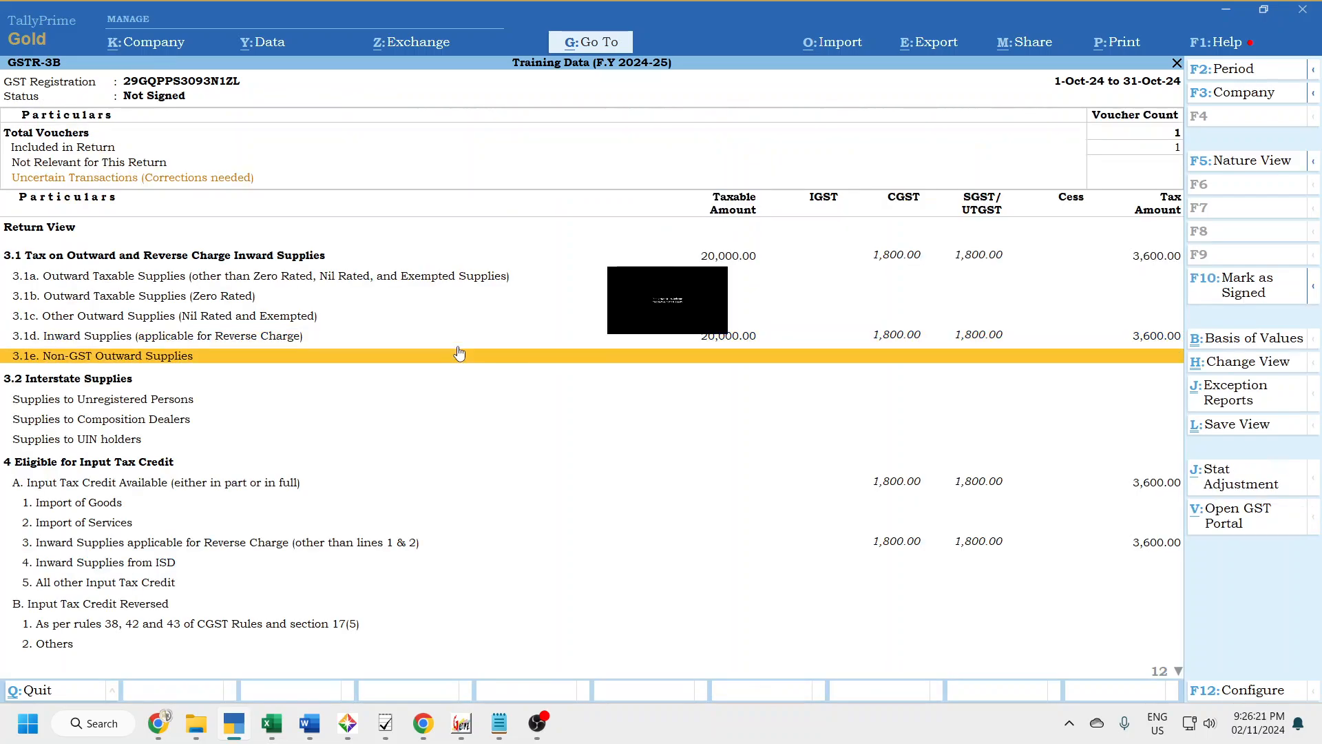
key("Down")
key("Down")
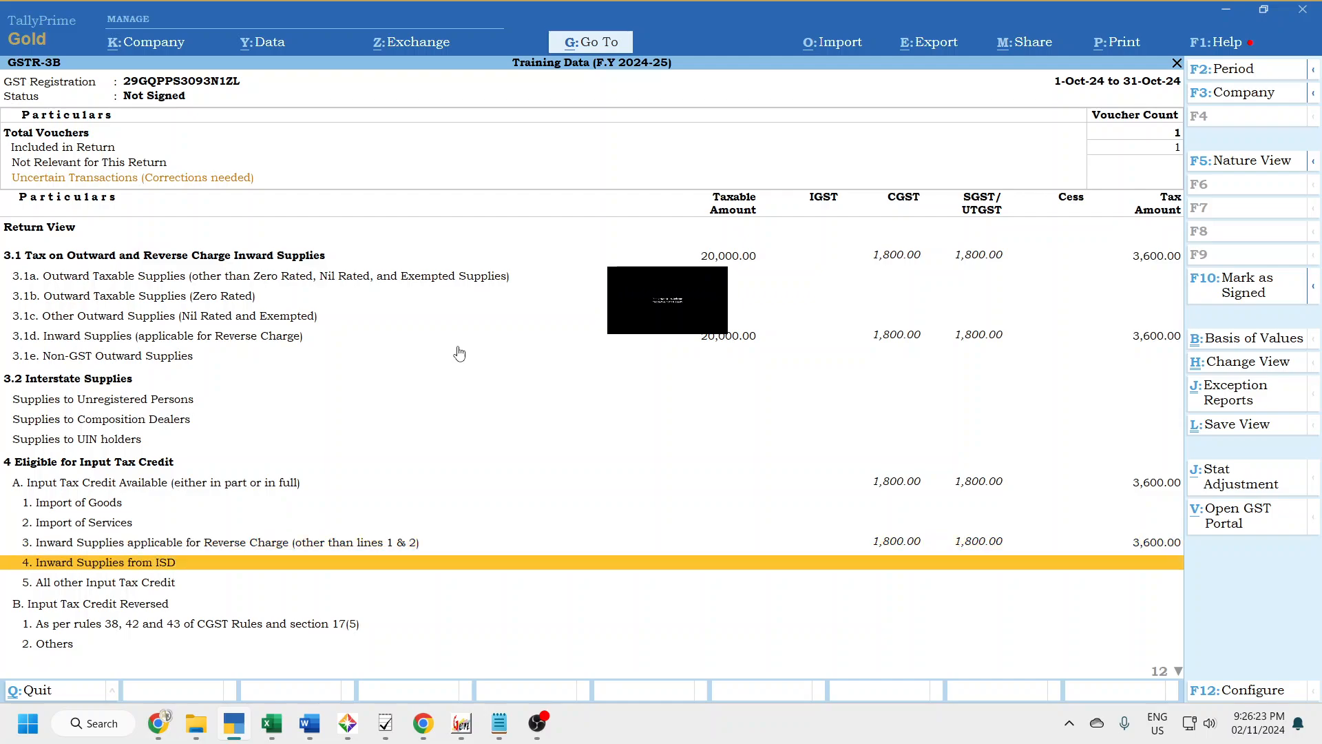
key("Up")
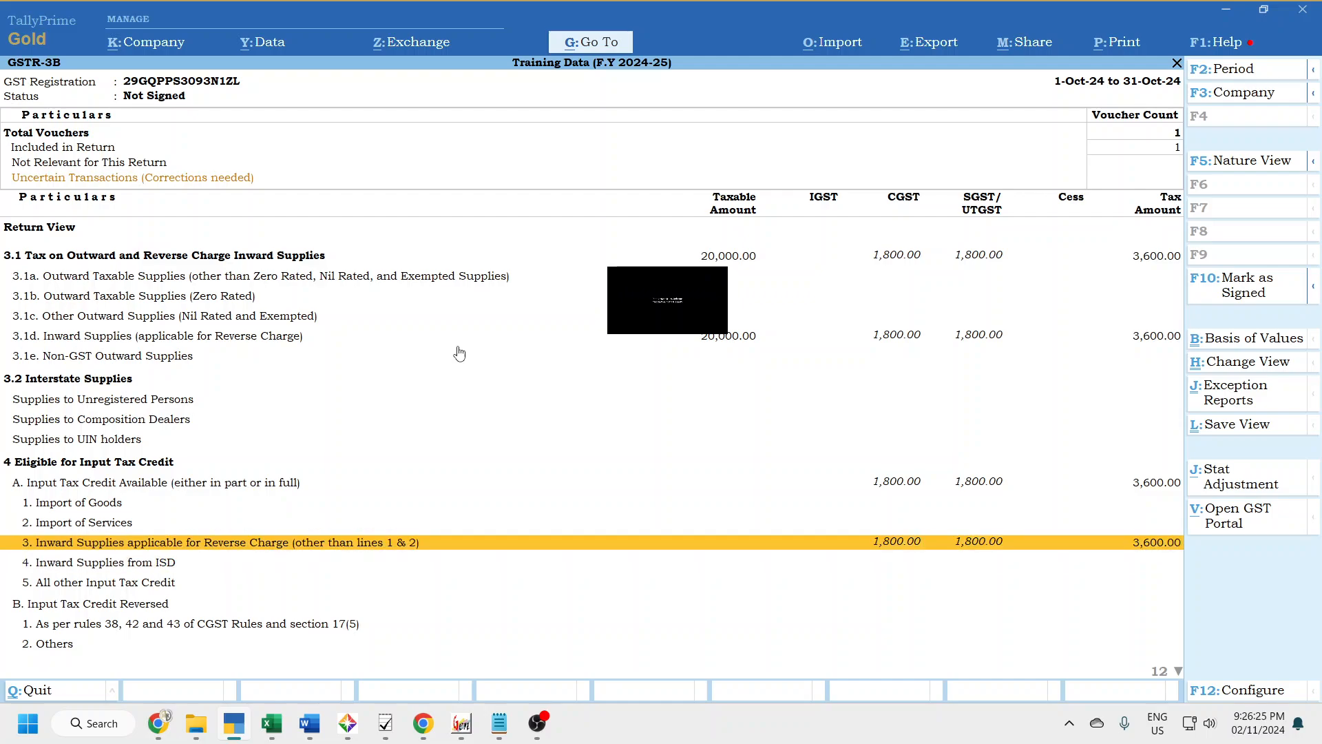
- Examine the input tax credit rows in section 4 of GSTR-3B and review the return down to its last row
key("Down")
key("Up")
key("Down")
key("Down")
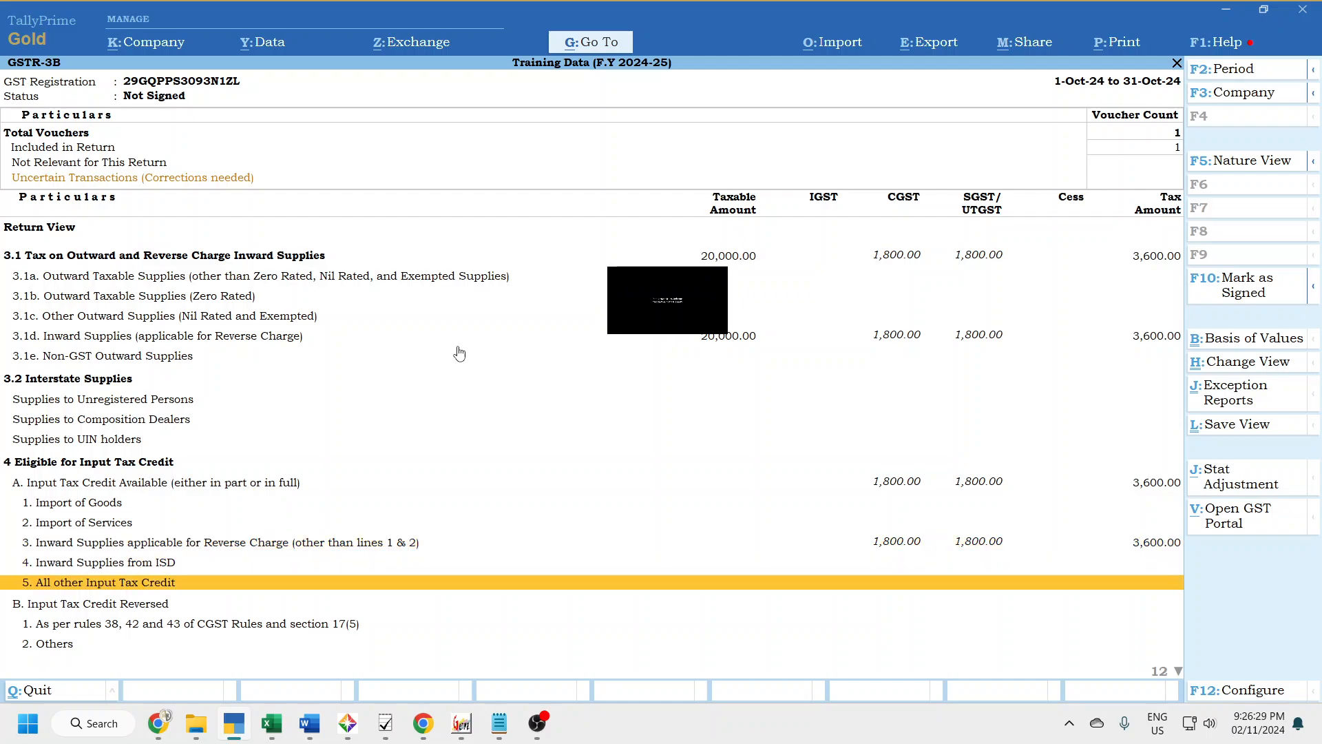
key("Up")
key("Up")
key("Down")
key("Down")
key("Up")
key("Up")
key("Down")
key("Down")
key("Down")
key("Down")
key("Down")
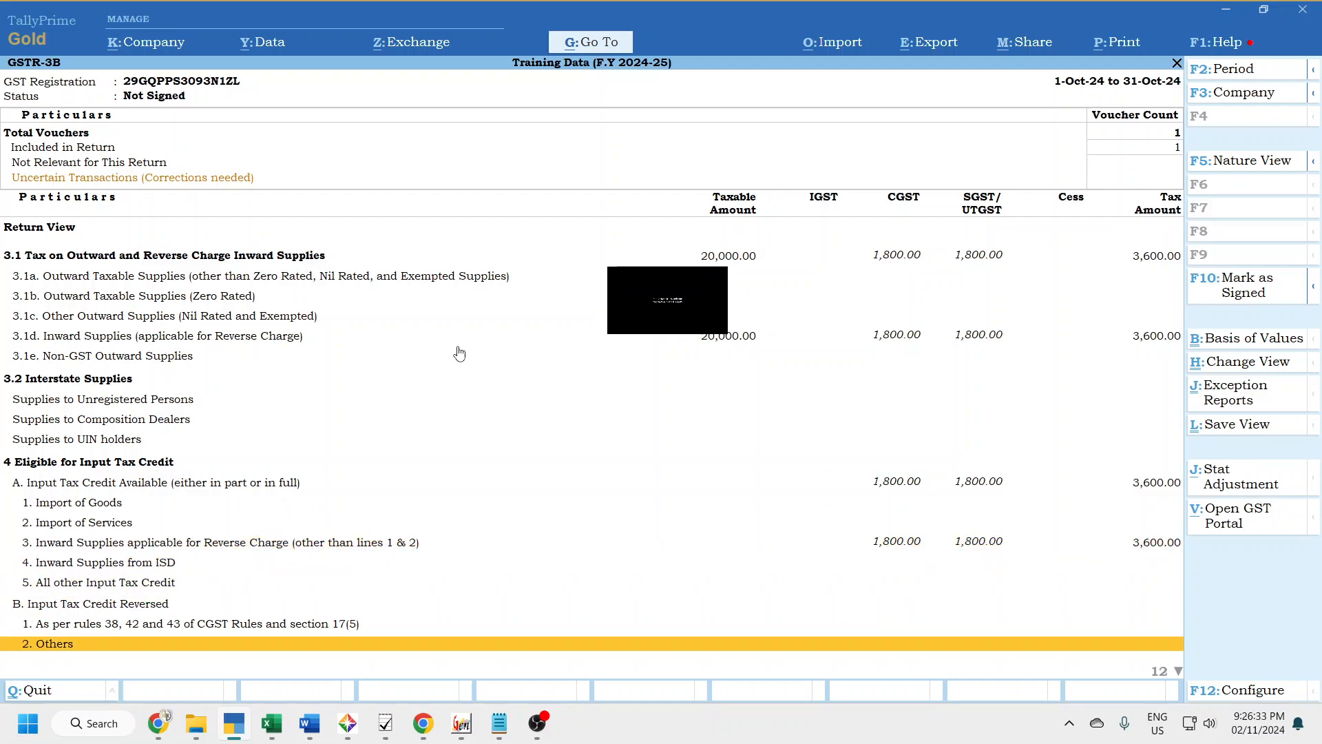
key("Up")
key("Up")
key("Up")
key("Up")
key("Down")
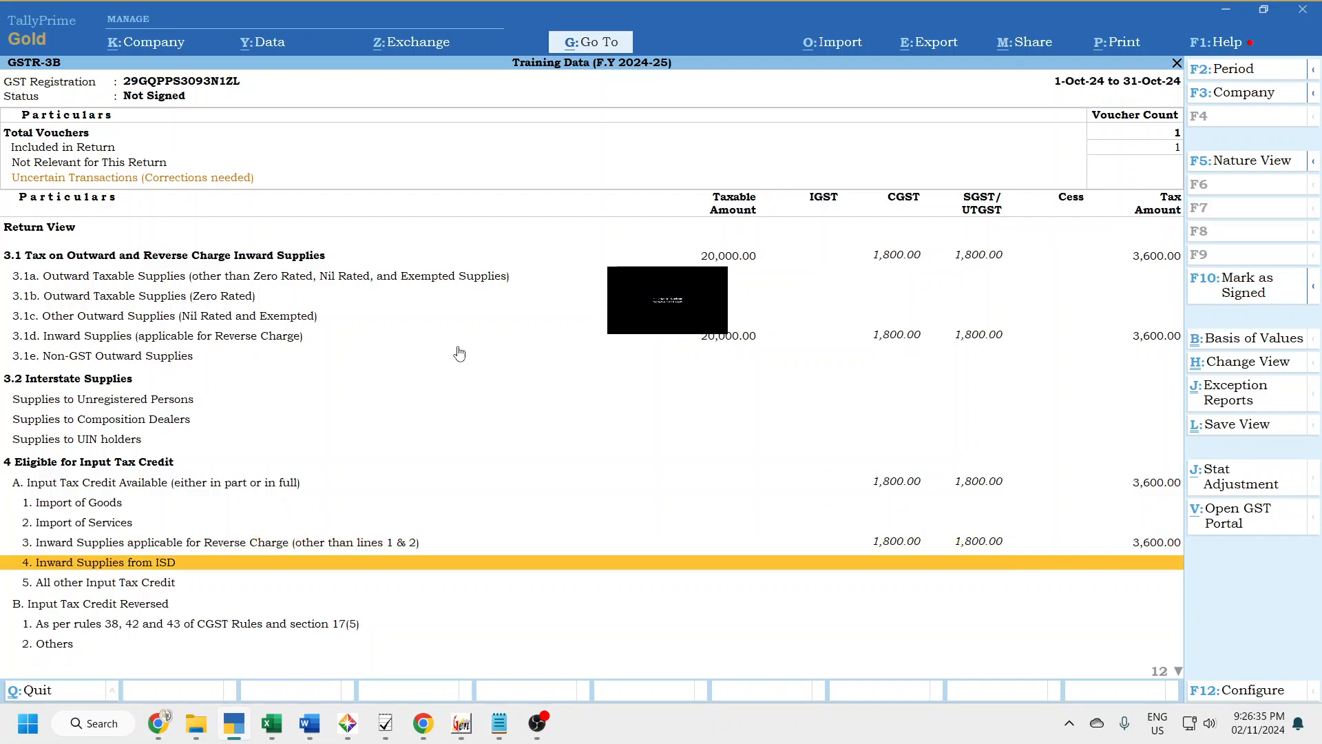
key("Down")
key("End")
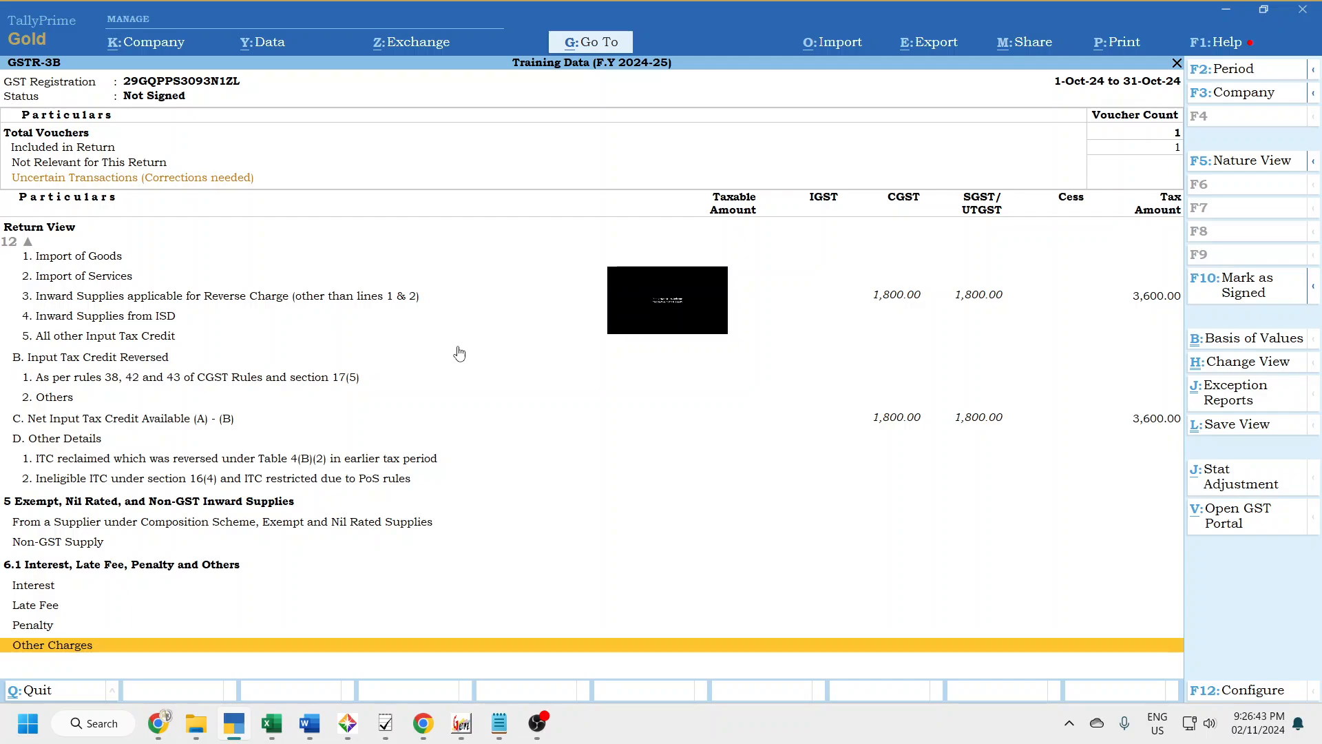
- Close the GST return and start a new Journal voucher, leaving its reference number blank and making no statutory adjustment
key("Escape")
key("Escape")
key("Escape")
key("Escape")
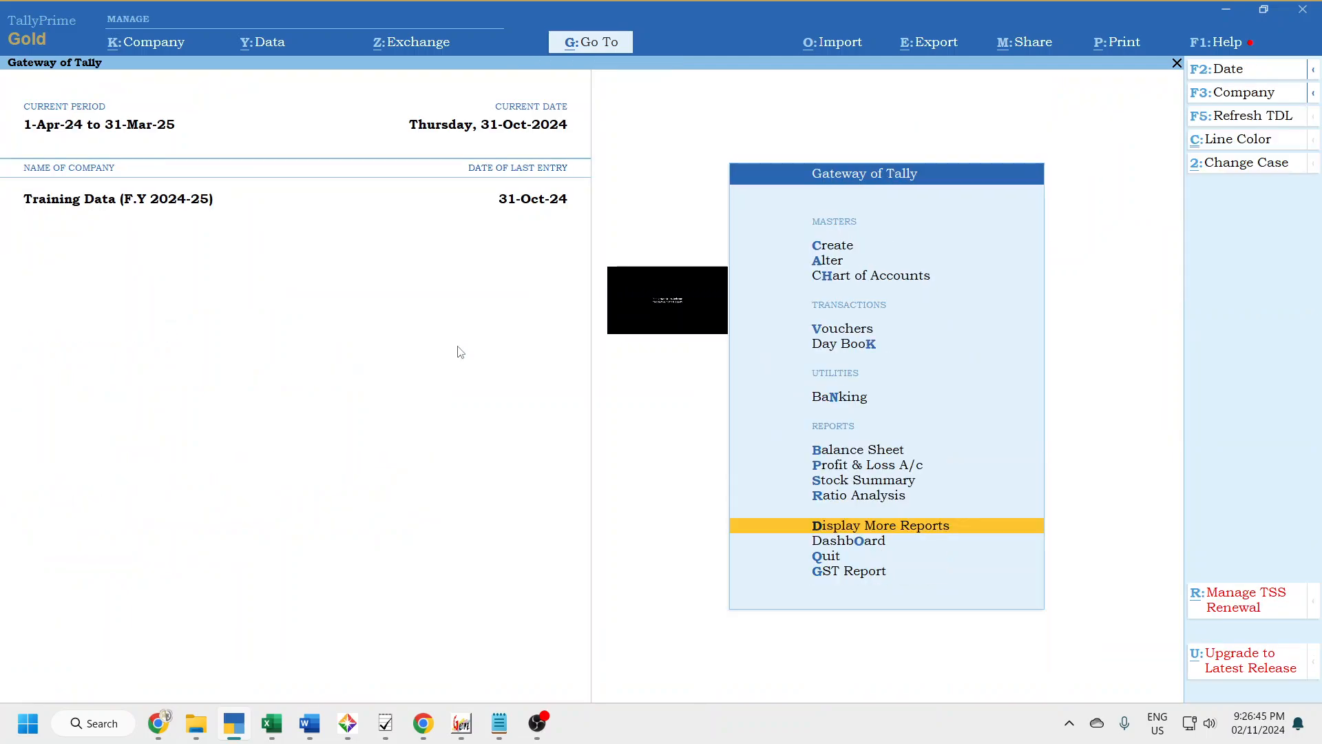
key("v")
key("F7")
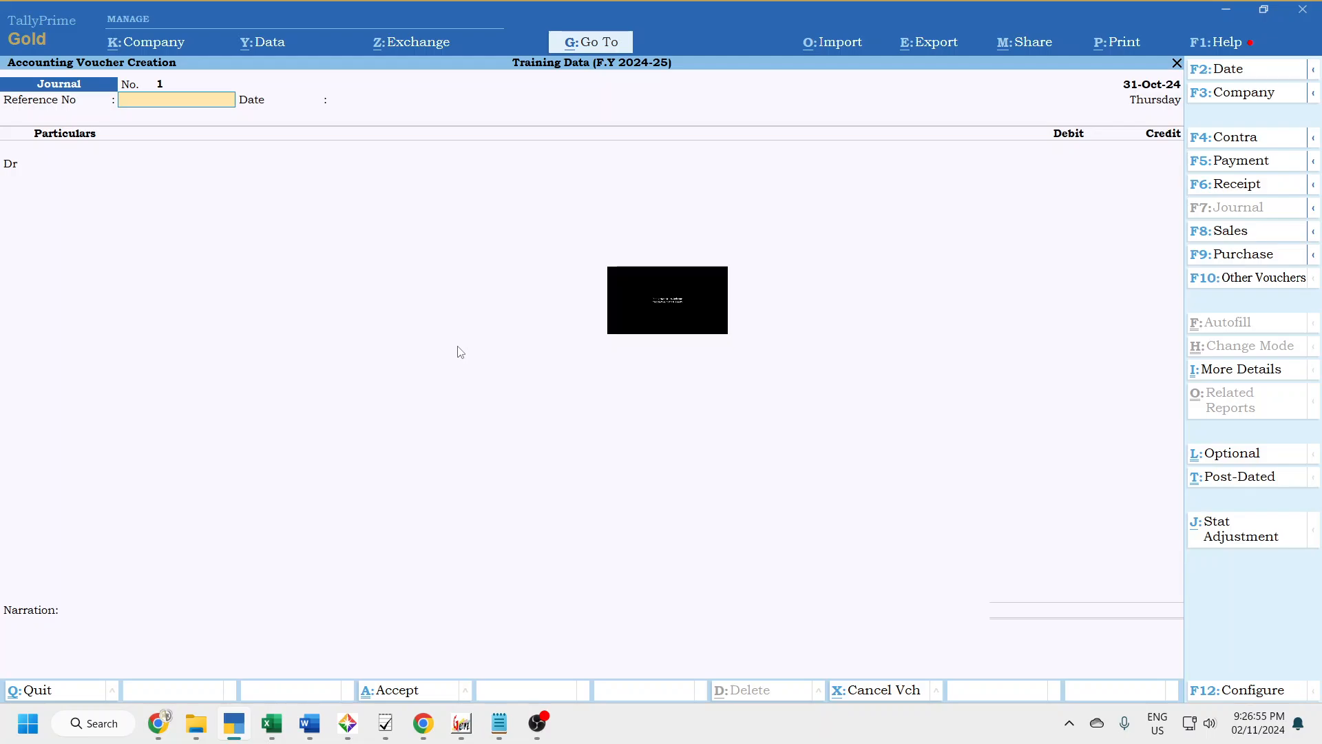
left_click(1250, 528)
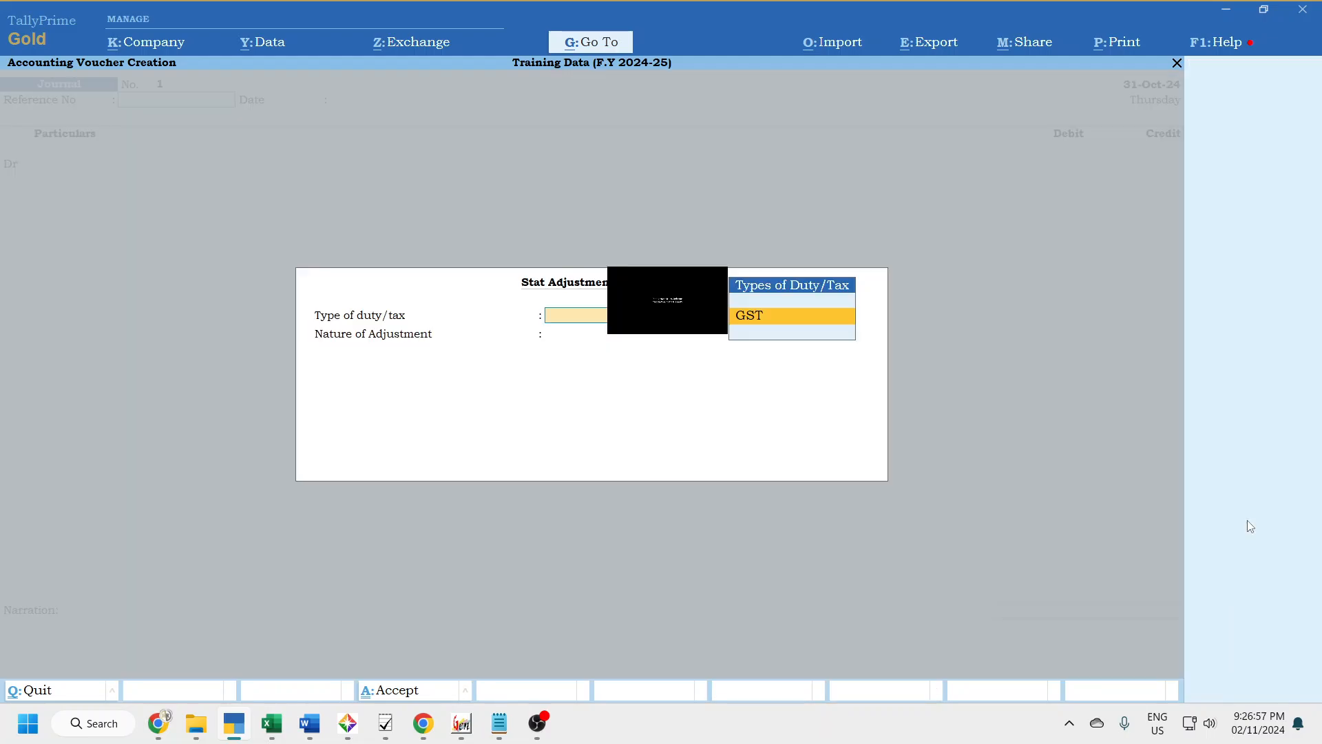
key("Escape")
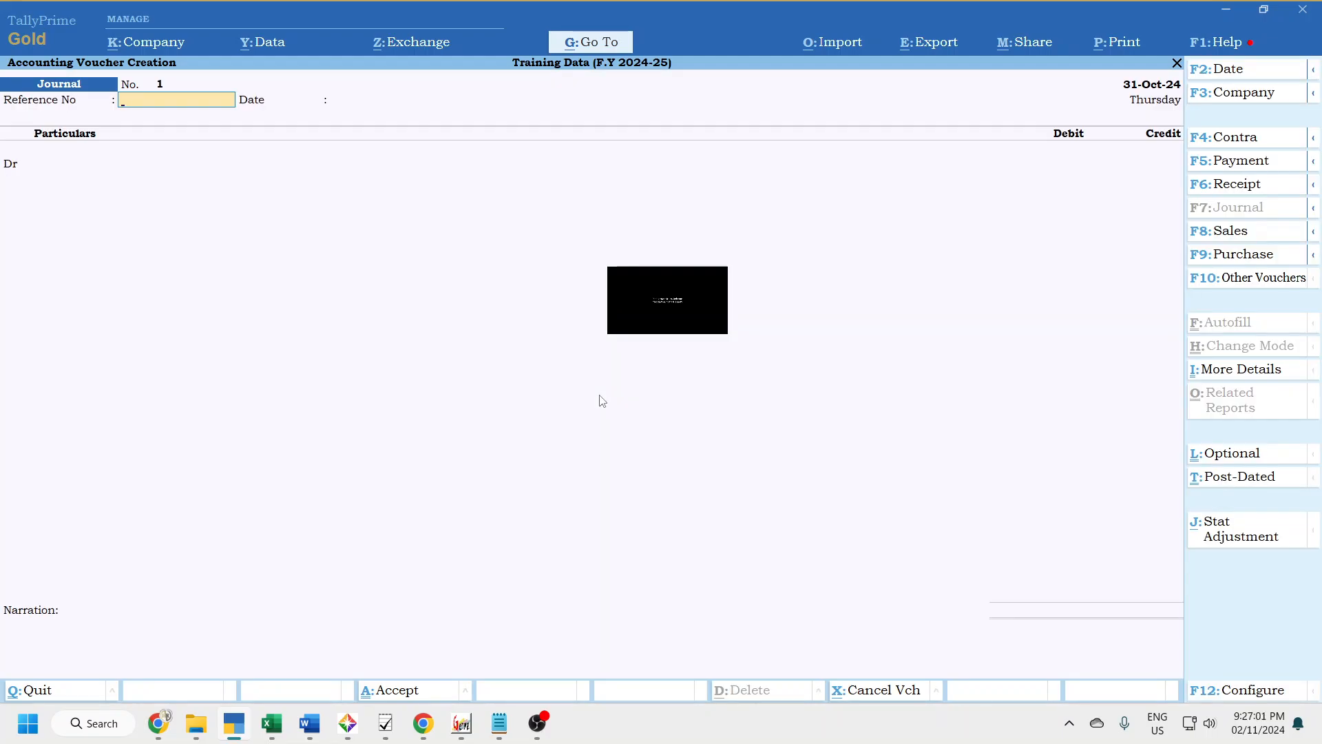
key("Return")
key("Return")
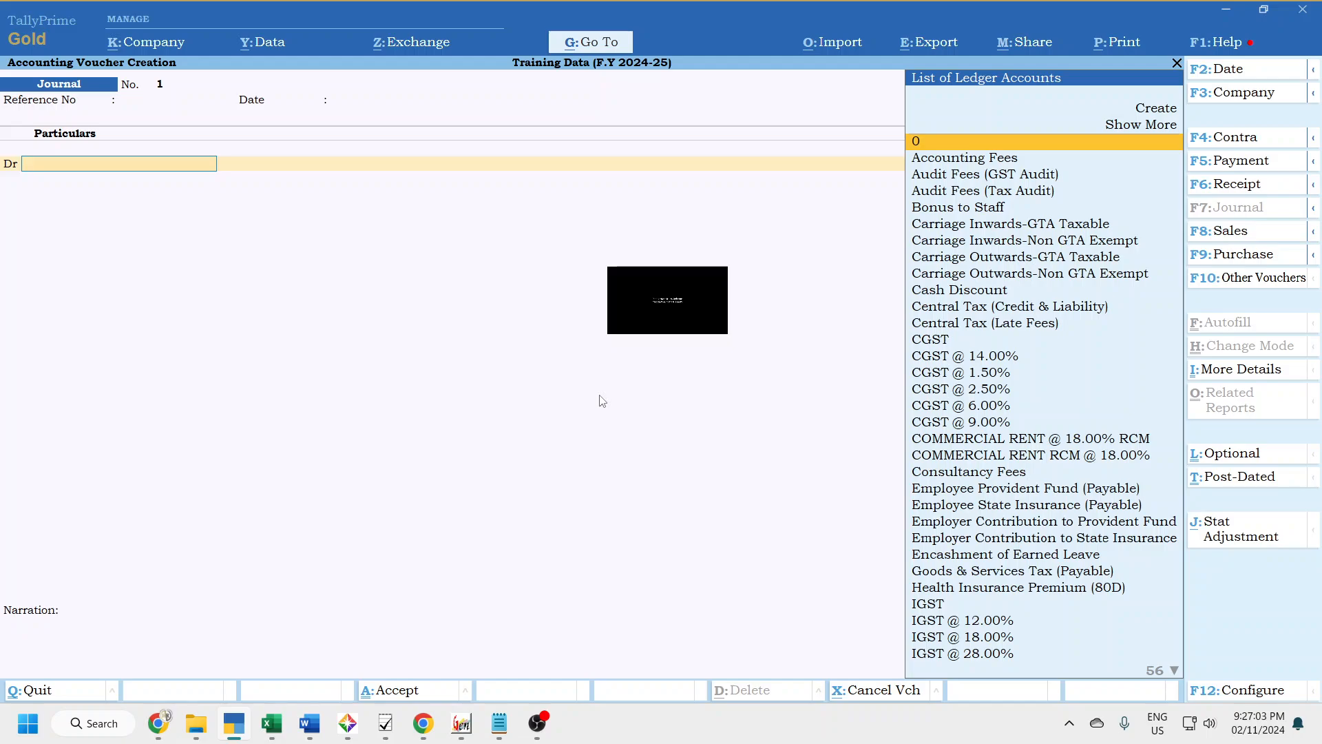
- Debit the Input CGST ledger with 1,800 and add a second debit line to the journal
type("INPUT")
key("Return")
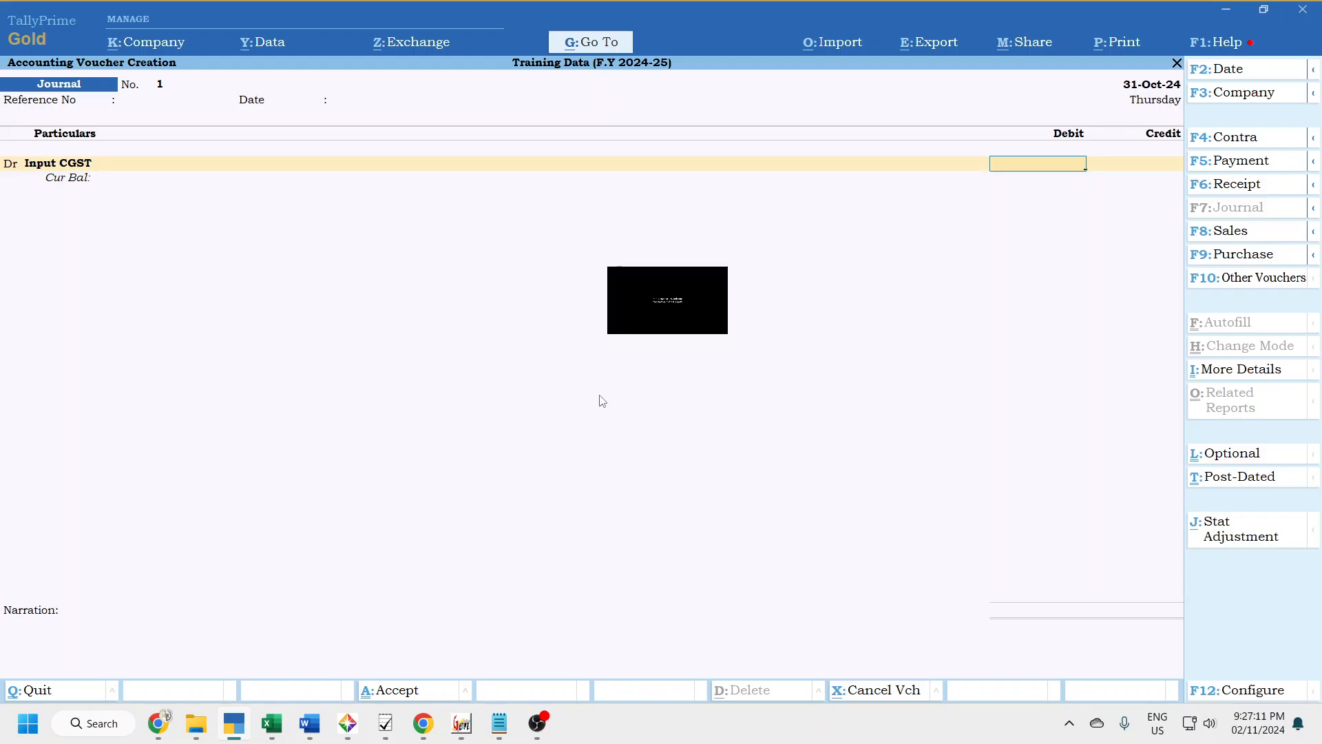
type("1800")
key("Return")
key("d")
key("Return")
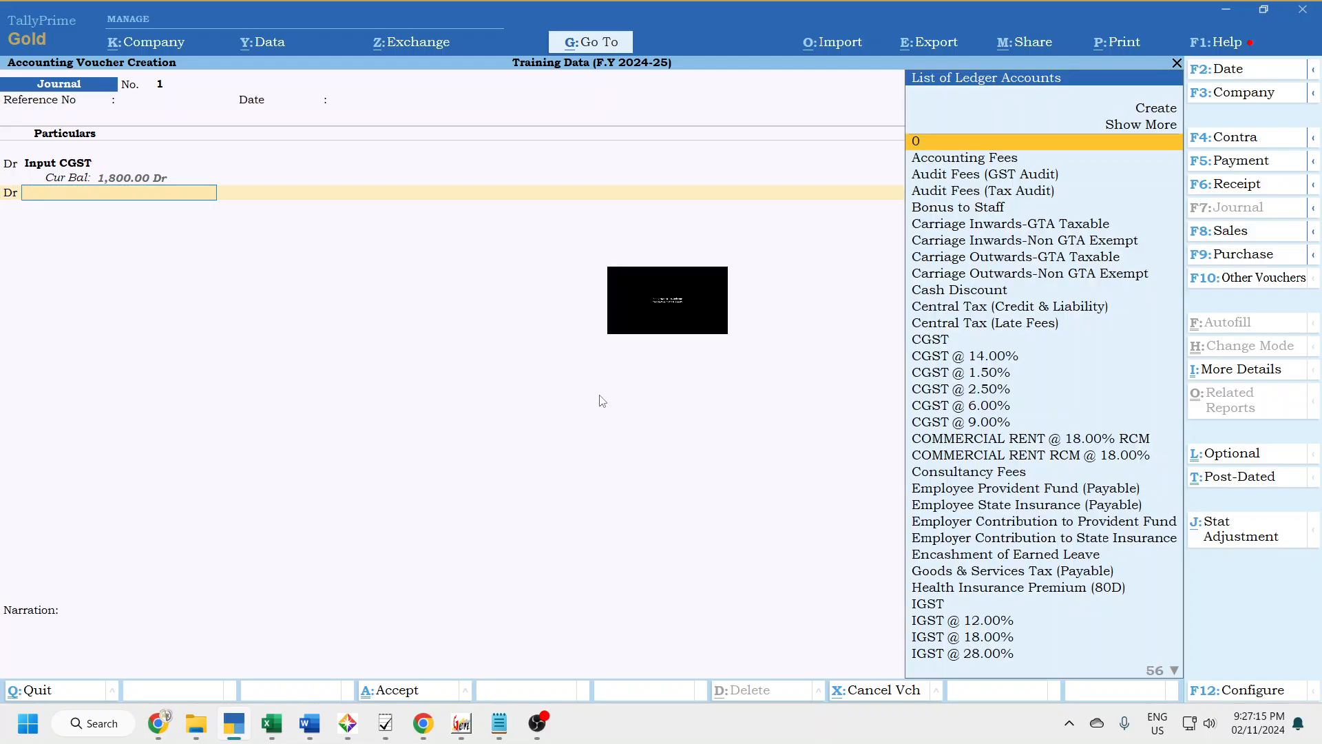
- Debit the Input SGST ledger with 1,800
type("input")
key("Down")
key("Down")
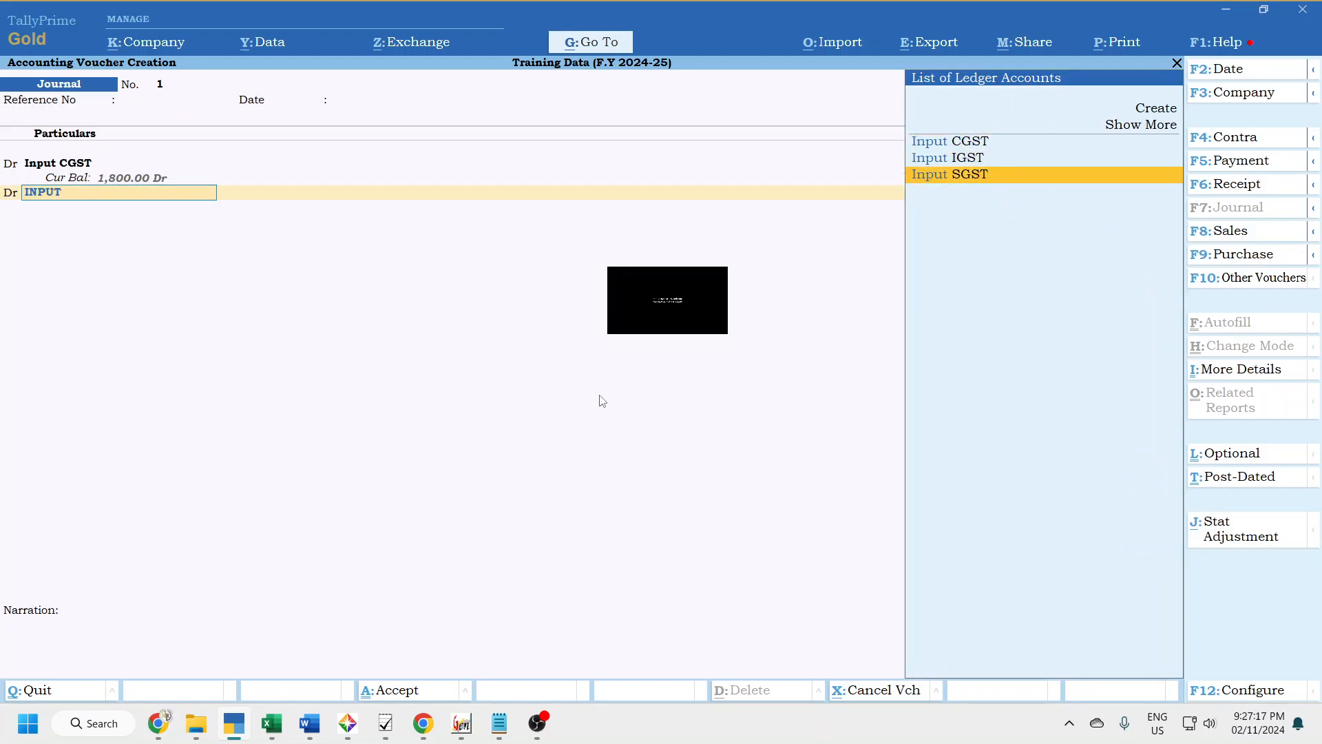
key("Return")
type("1800")
key("Return")
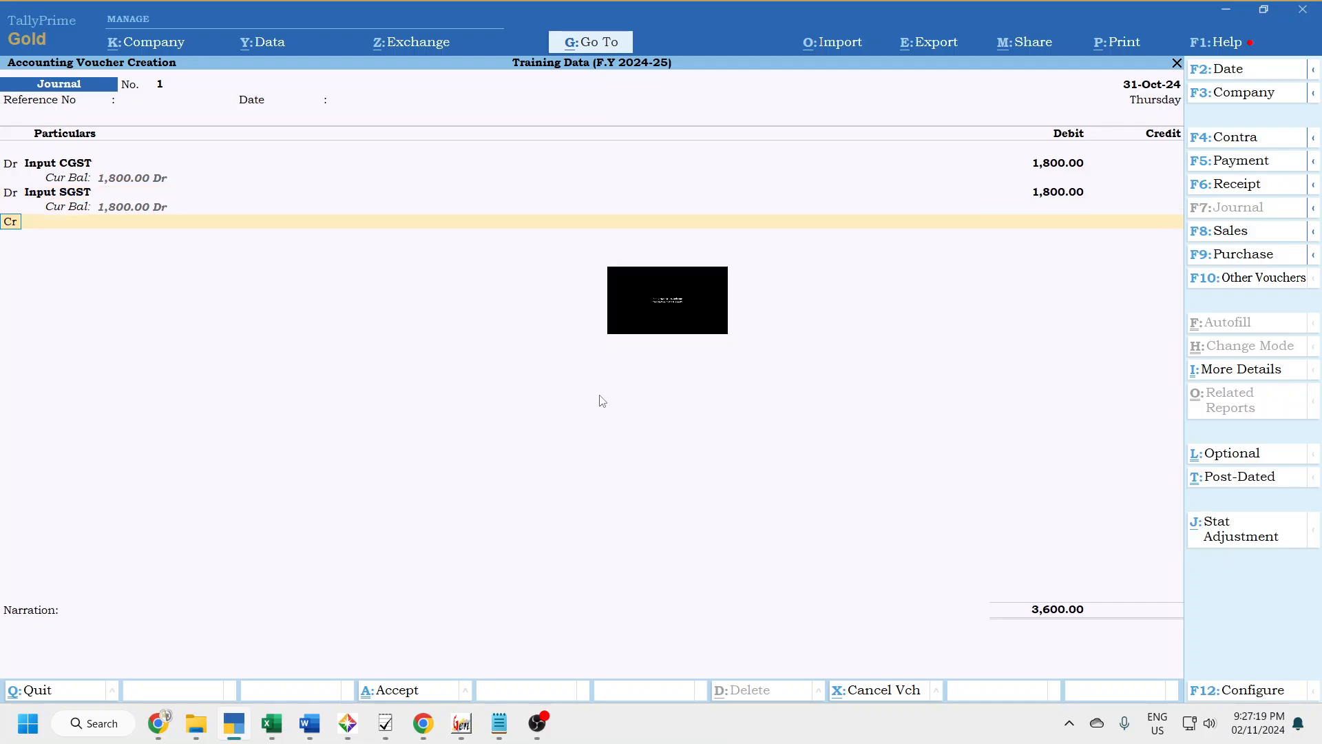
- Credit the Goods & Services Tax (Payable) ledger with 3,600
key("Return")
type("good")
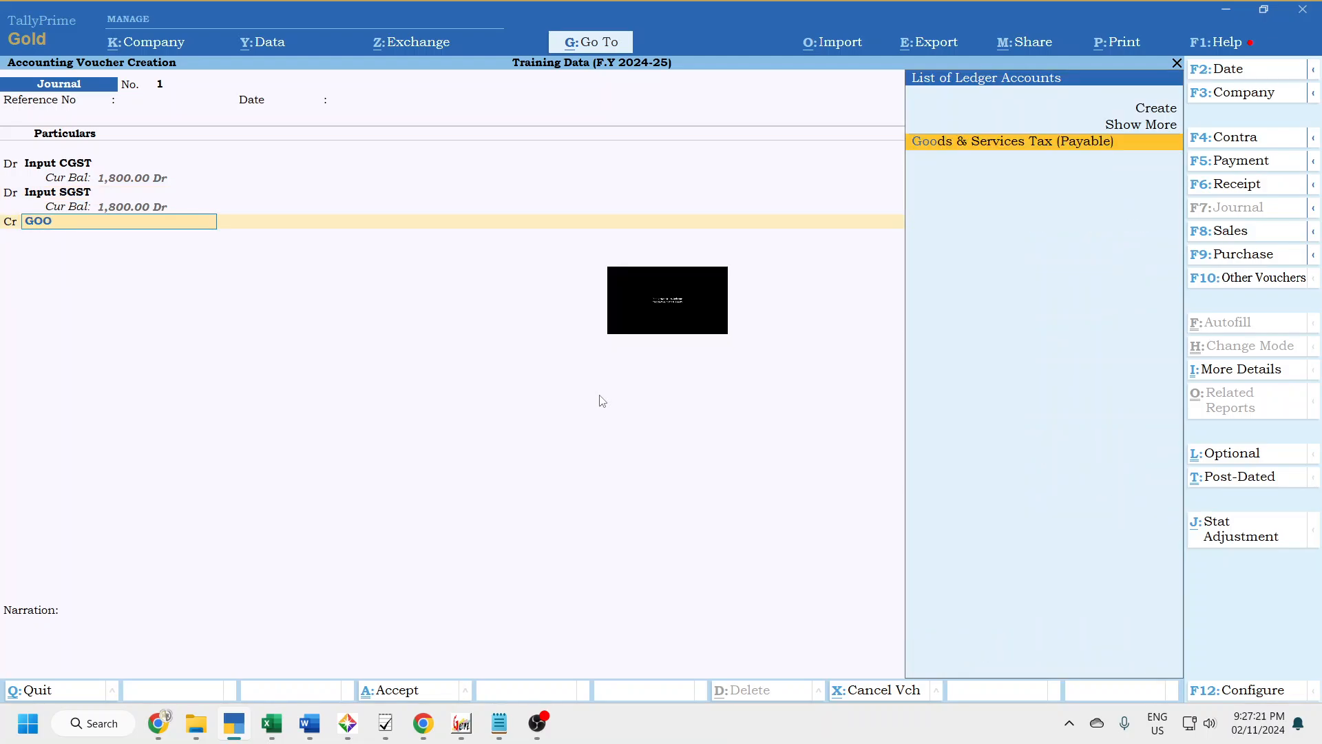
key("Return")
key("Return")
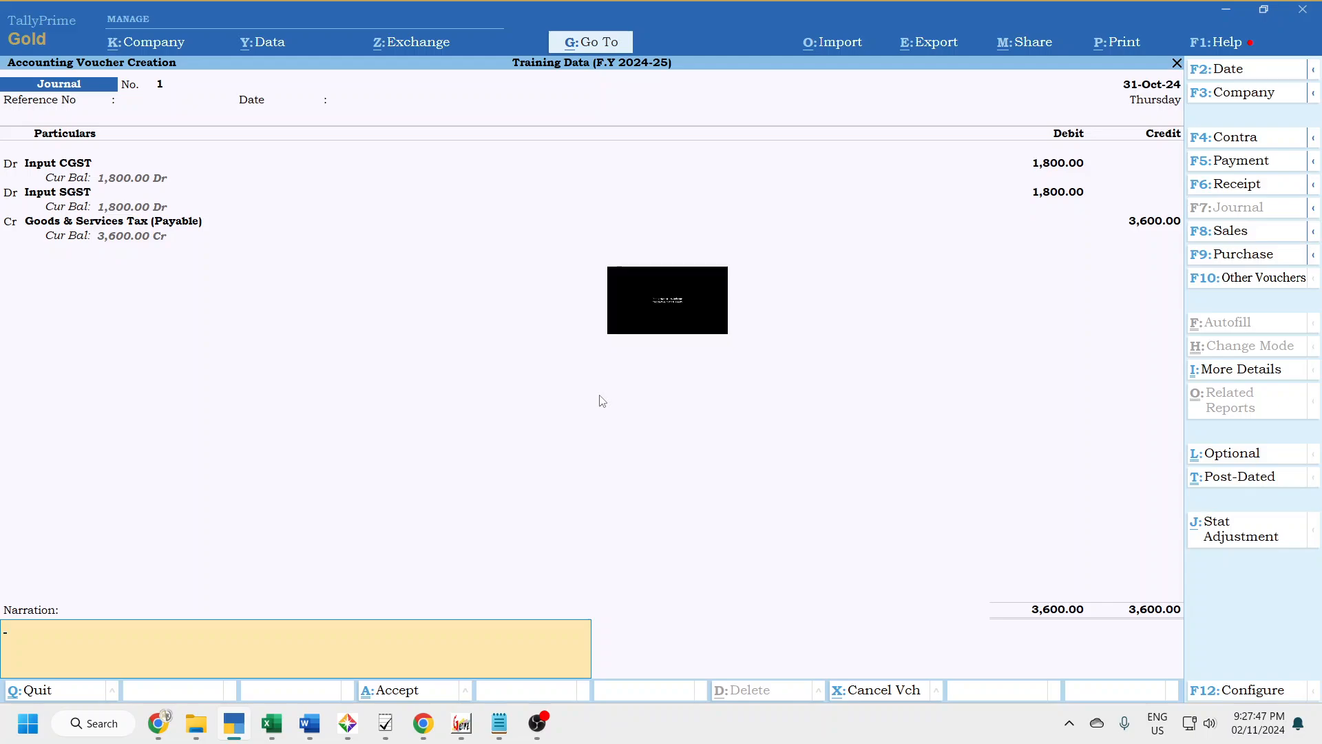
- Add the narration "BEING THE AMOUNT PAYABLE TOWARDS RCM LIABILITY ON RENT @ 18.00% ON RS. 20000.00 FOR THE OF OCTOBER 2024." and save the journal
type("BEING THE AMOUNT P")
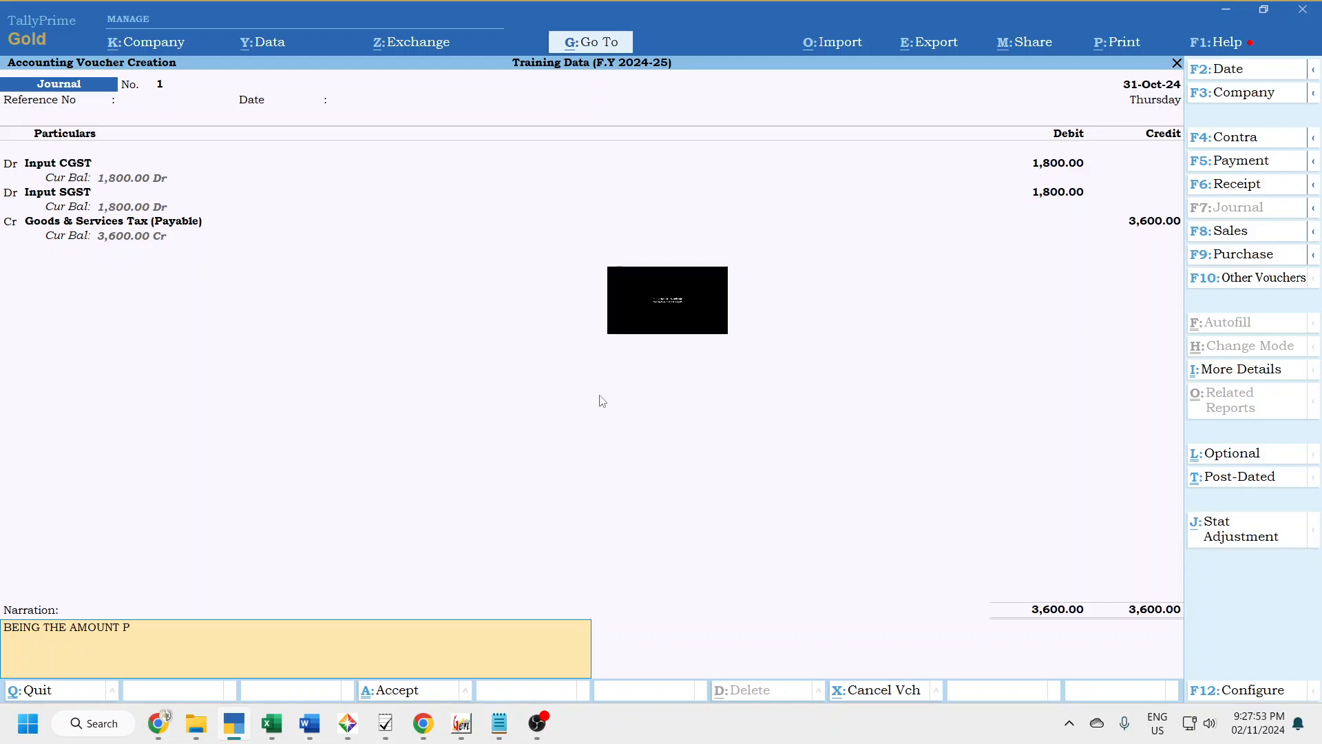
type("AYABLE TOWARDS RCM LIAB")
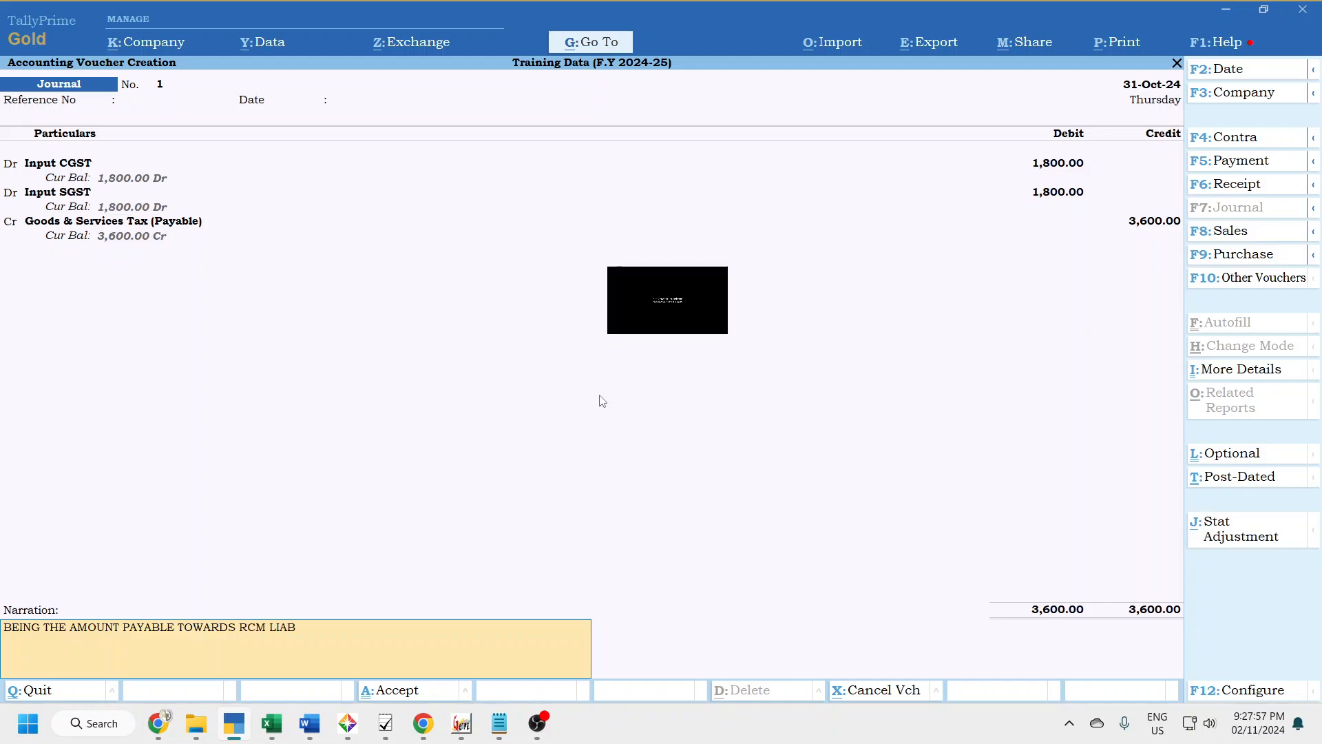
type("ILITY ON RN")
key("BackSpace")
type("ENT @")
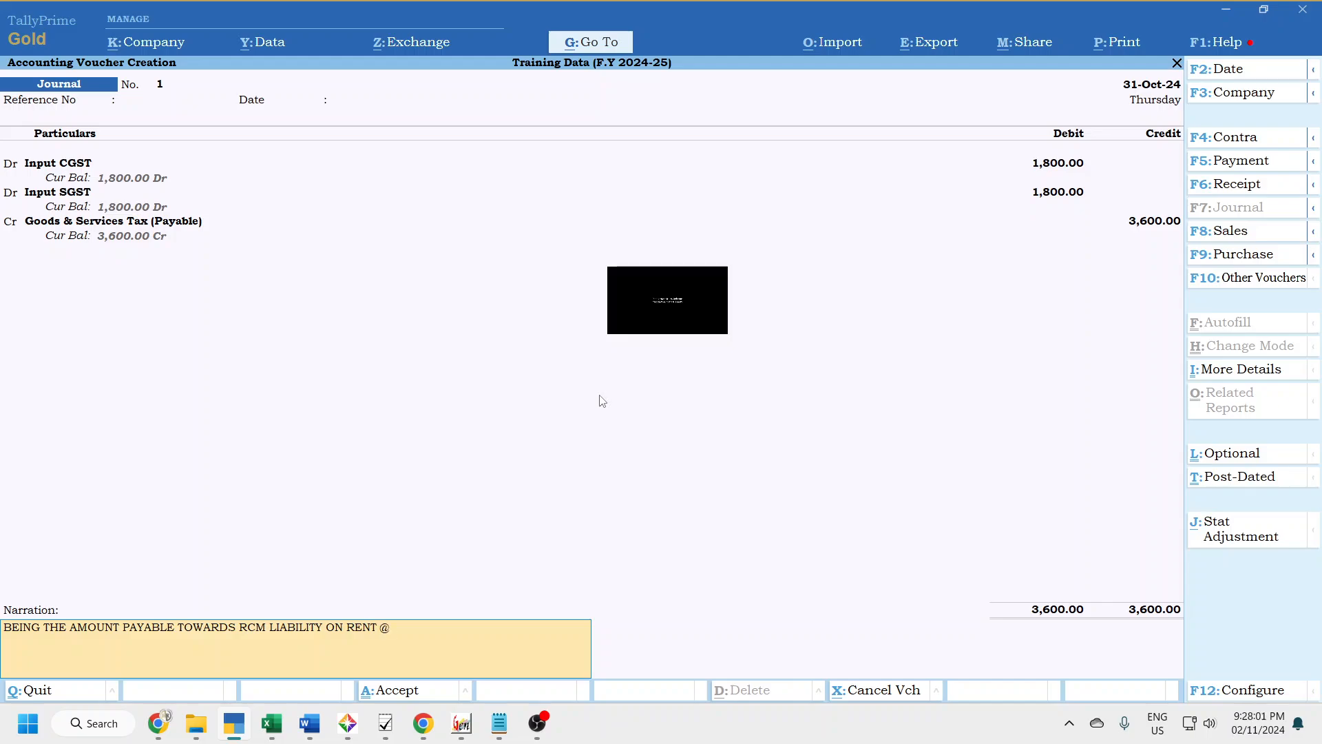
type(" 18.00% ON RS. 20000.00")
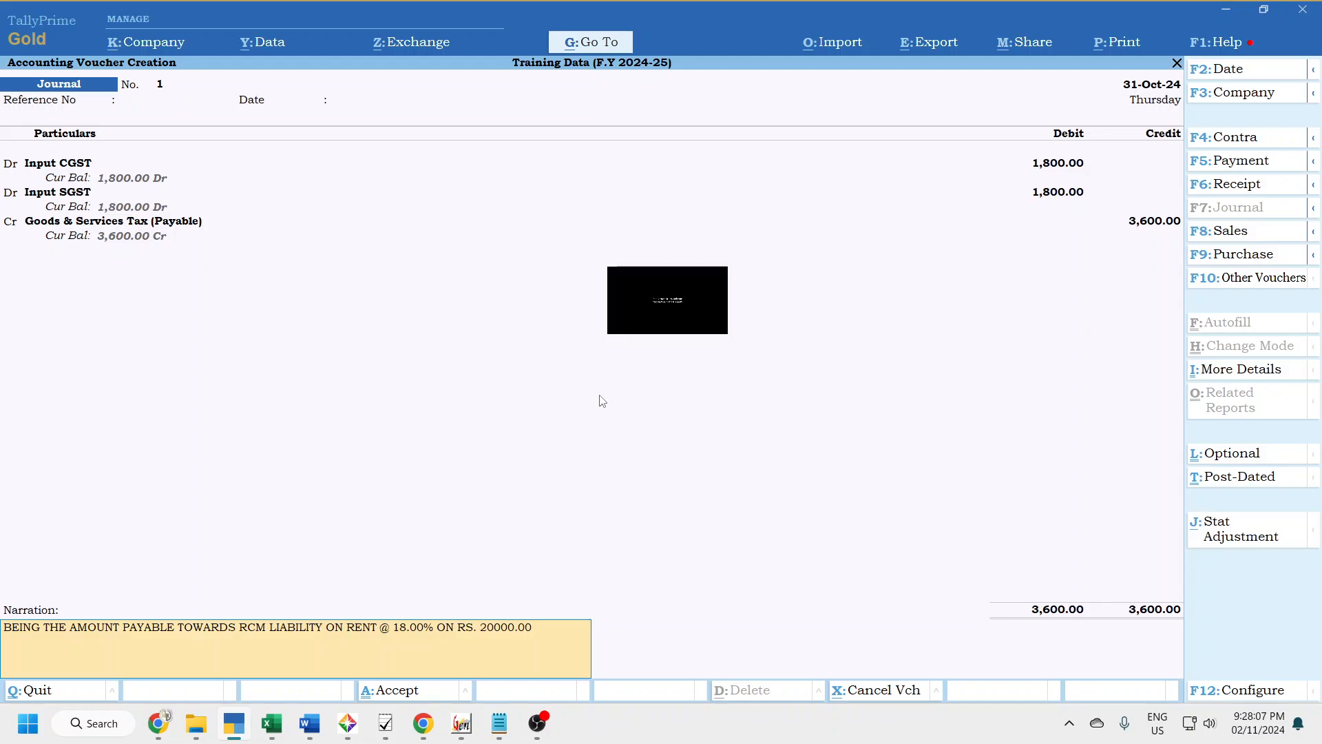
type(" FOR THE OF OCTOBER 2")
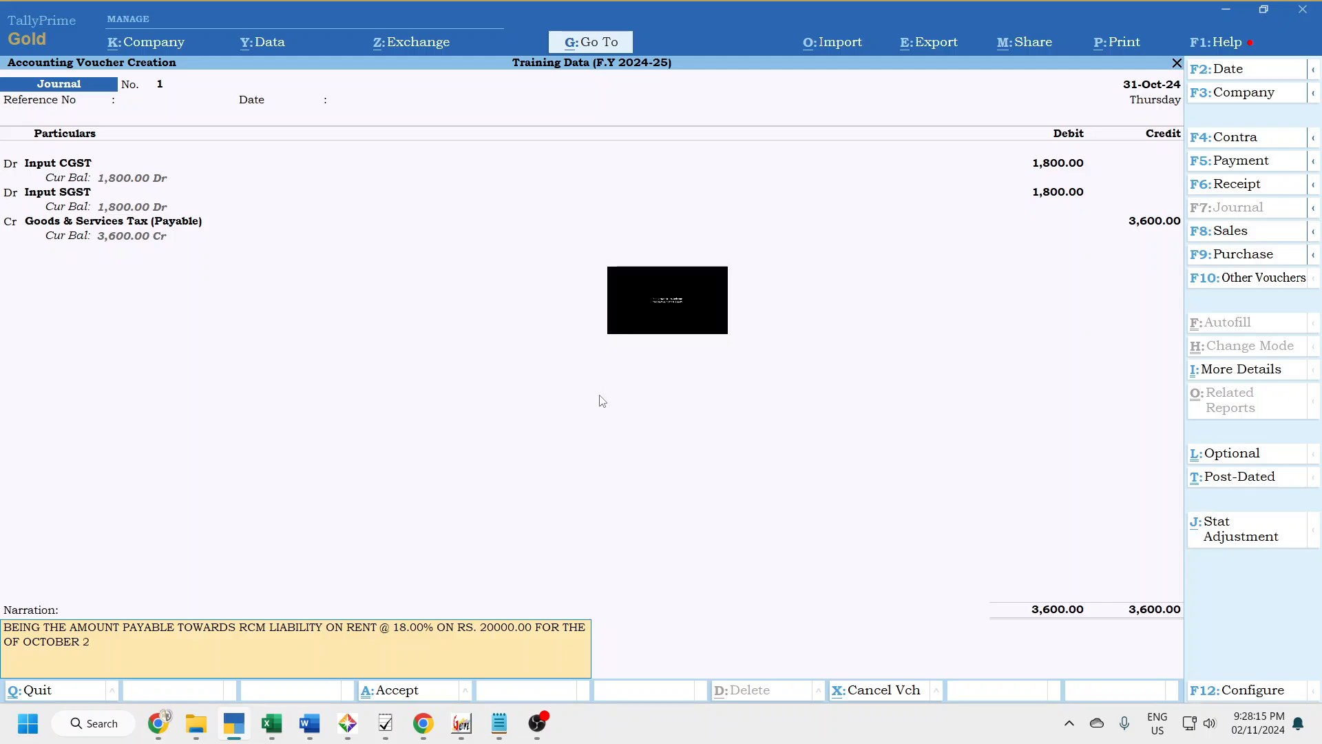
type("024.")
key("Return")
key("Return")
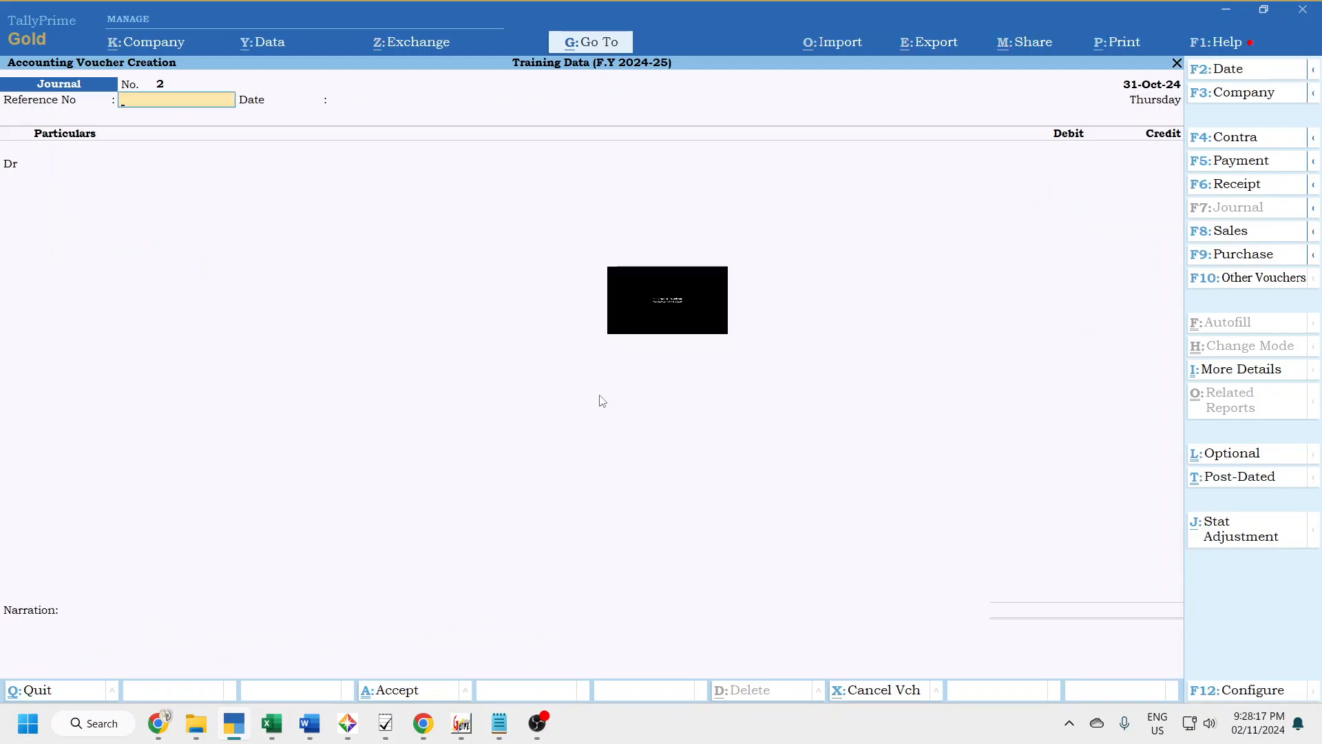
- Open the Trial Balance and drill down through Sundry Creditors to the monthly summary of the XYZ ledger
key("Escape")
key("d")
key("Return")
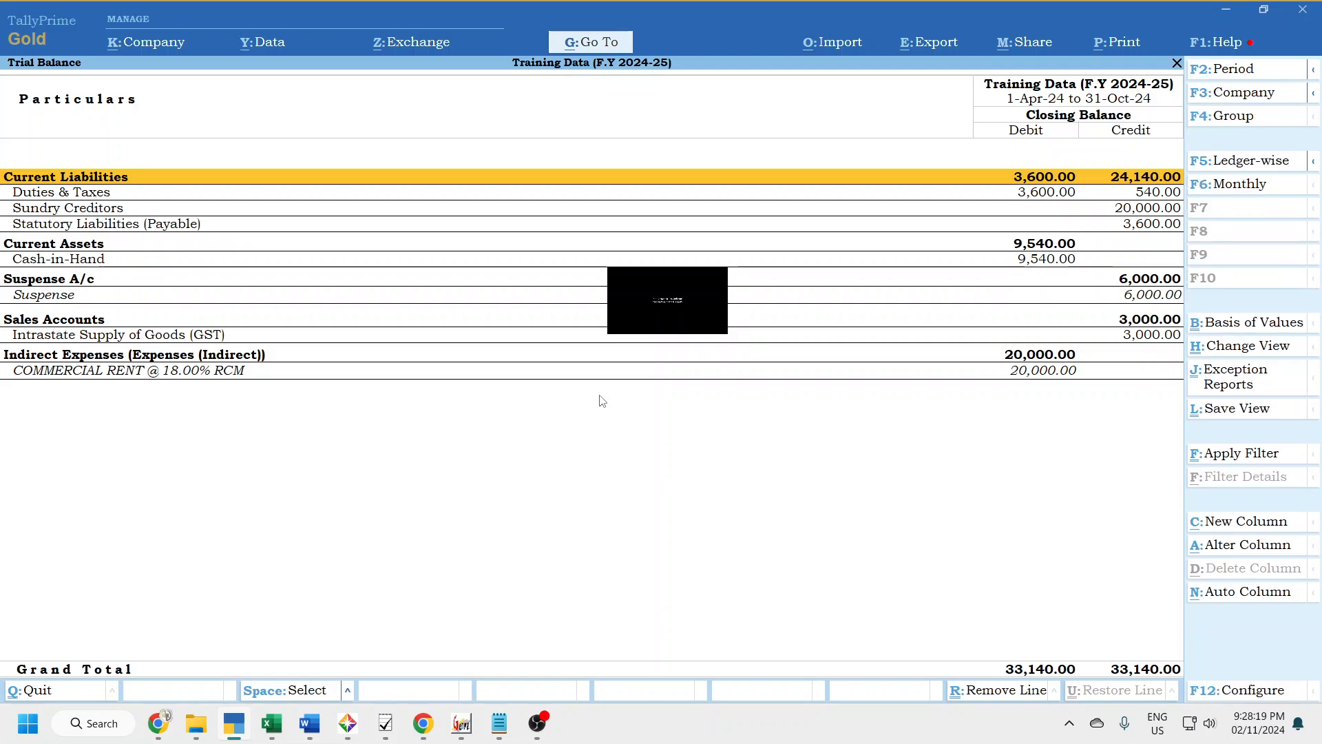
key("Down")
key("Down")
key("Return")
key("Return")
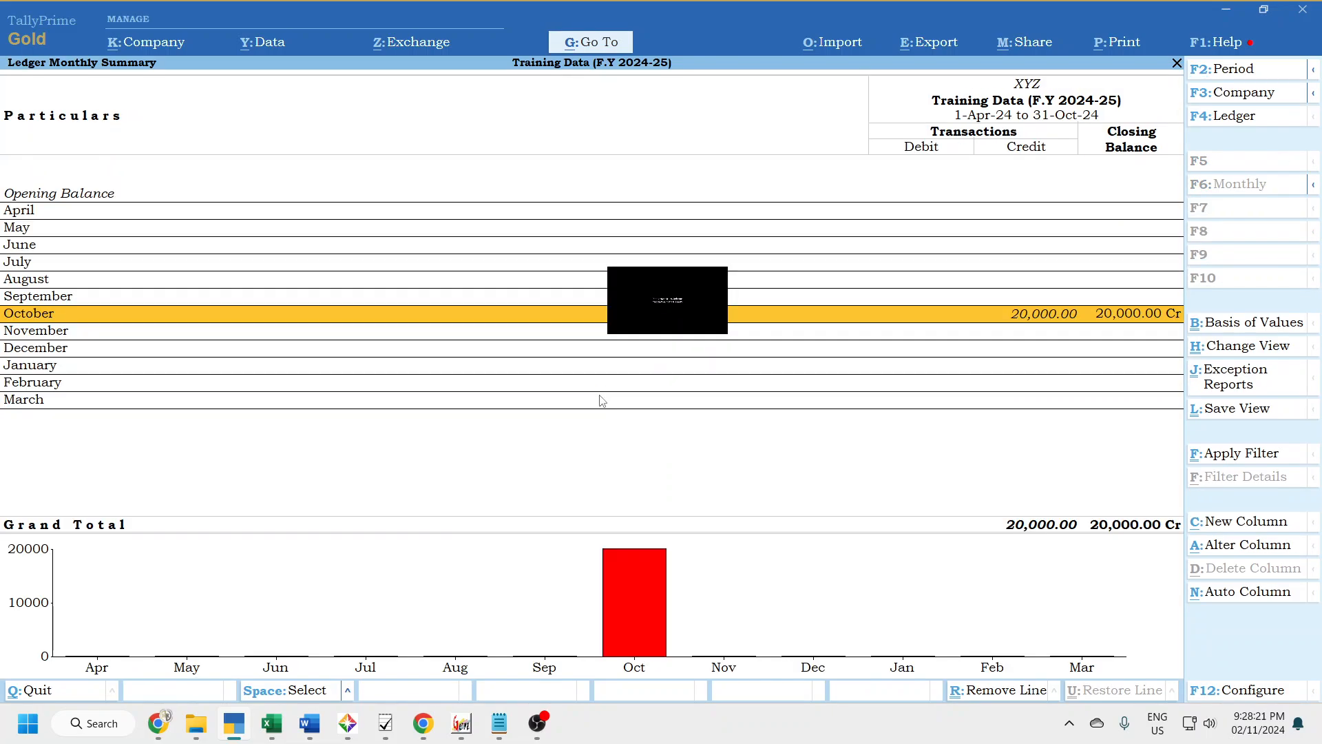
- Open the October vouchers of XYZ and set the period to 1-Apr-24 to 31-Oct-24
key("Return")
key("F2")
key("BackSpace")
key("Return")
key("BackSpace")
key("Return")
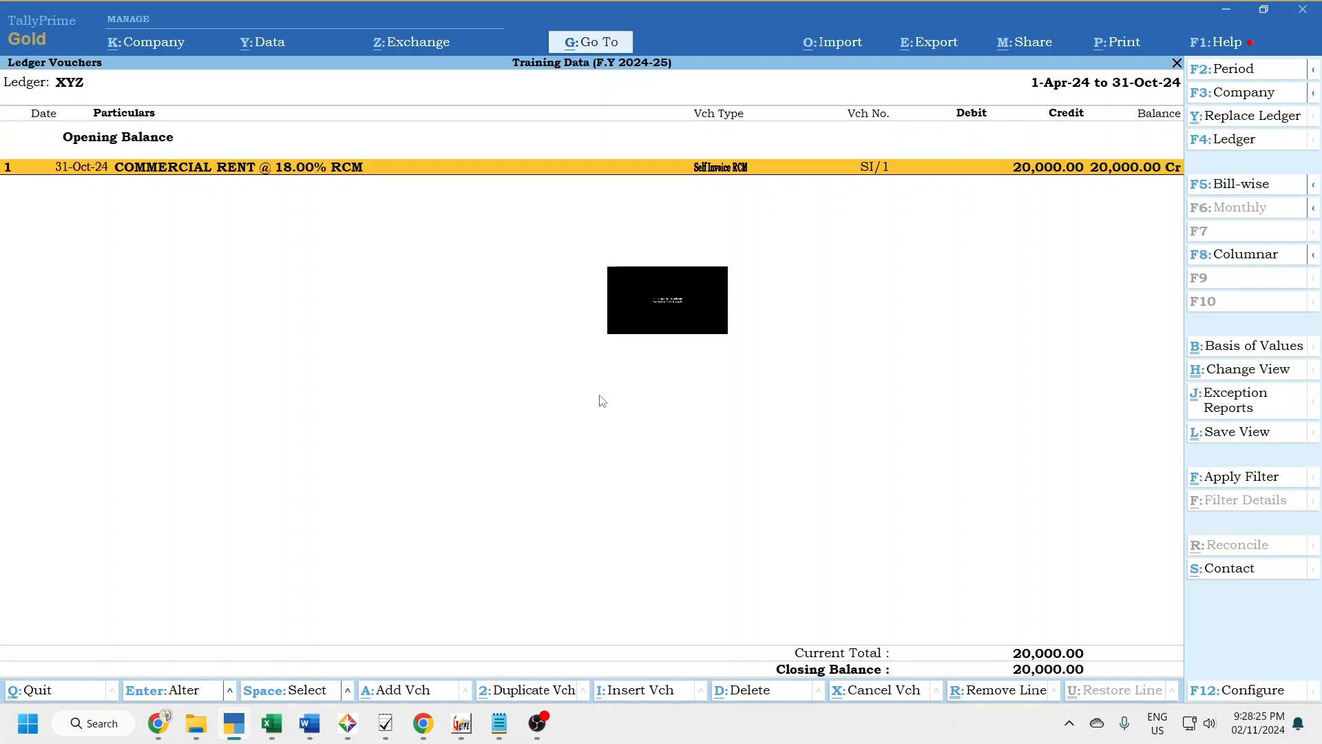
- Return to the Trial Balance and drill down through Duties & Taxes and Input CGST to the October journal voucher
key("Escape")
key("Escape")
key("Escape")
key("Up")
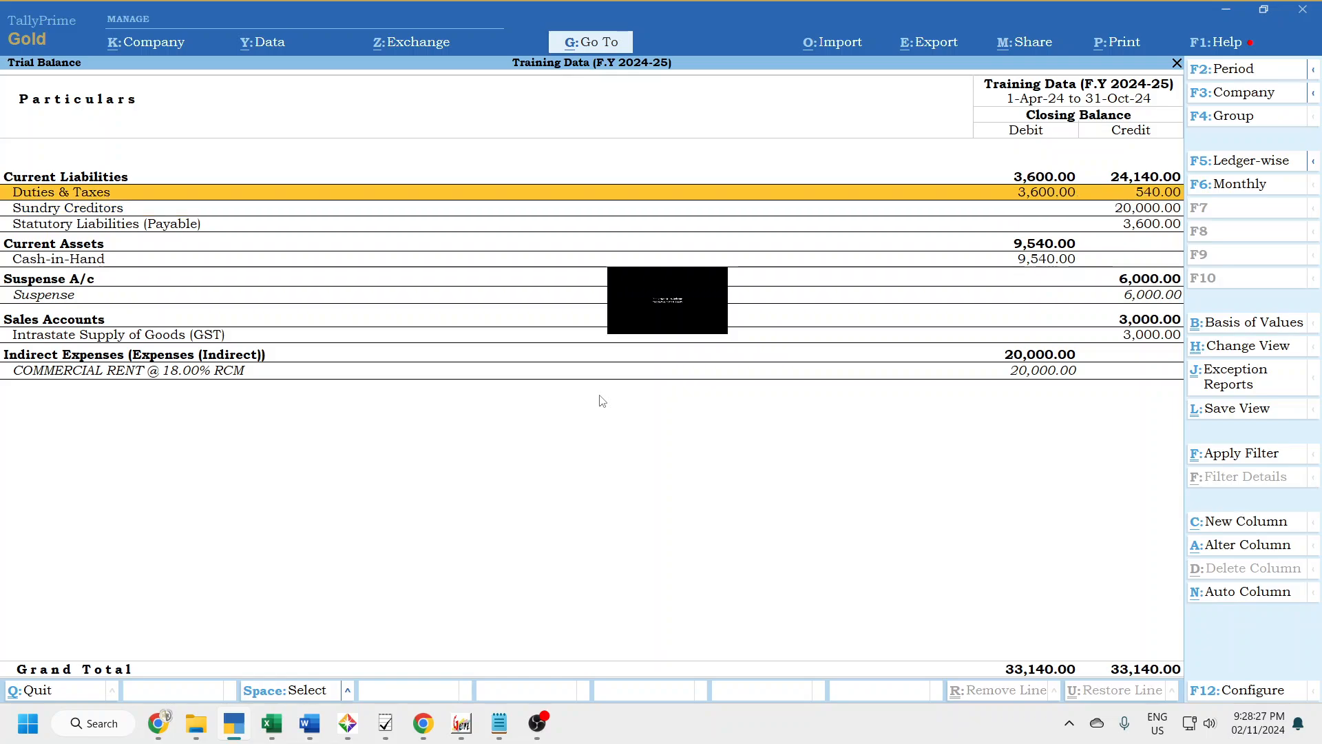
key("Return")
key("Down")
key("Down")
key("Return")
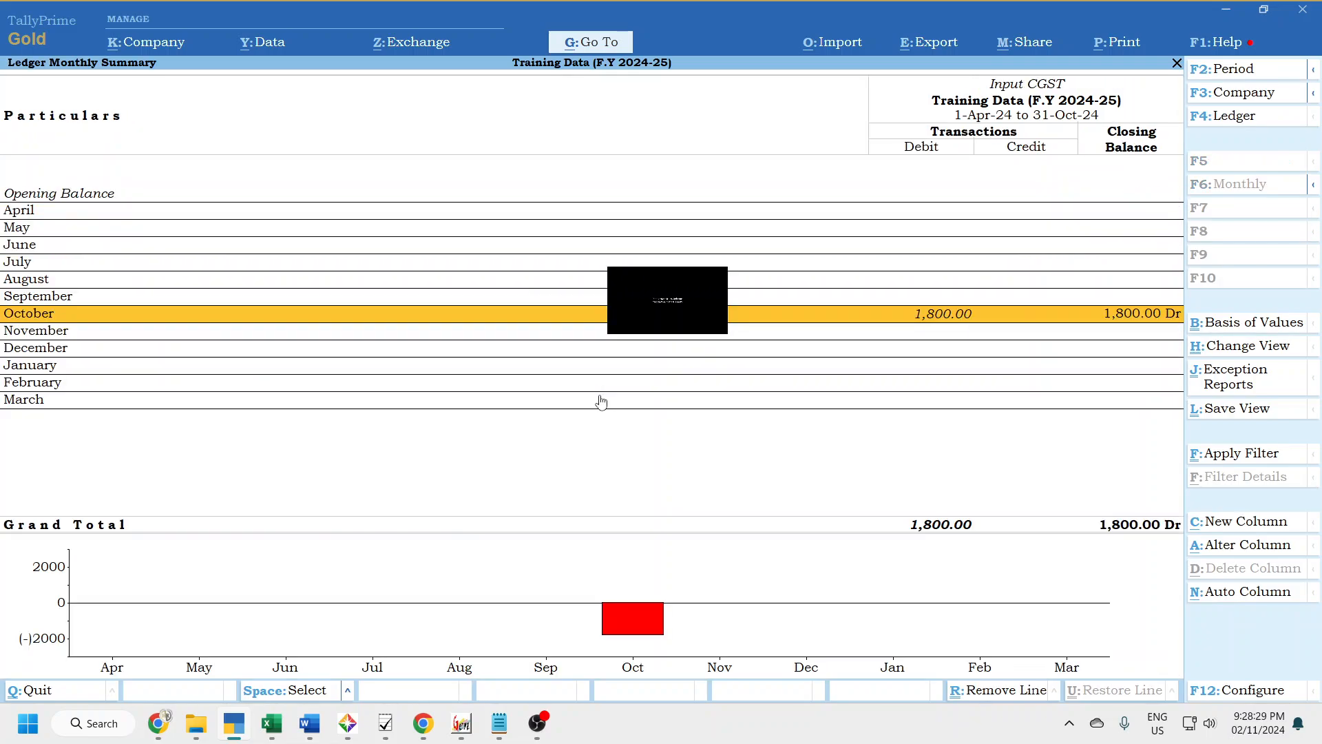
key("Return")
key("Return")
key("Escape")
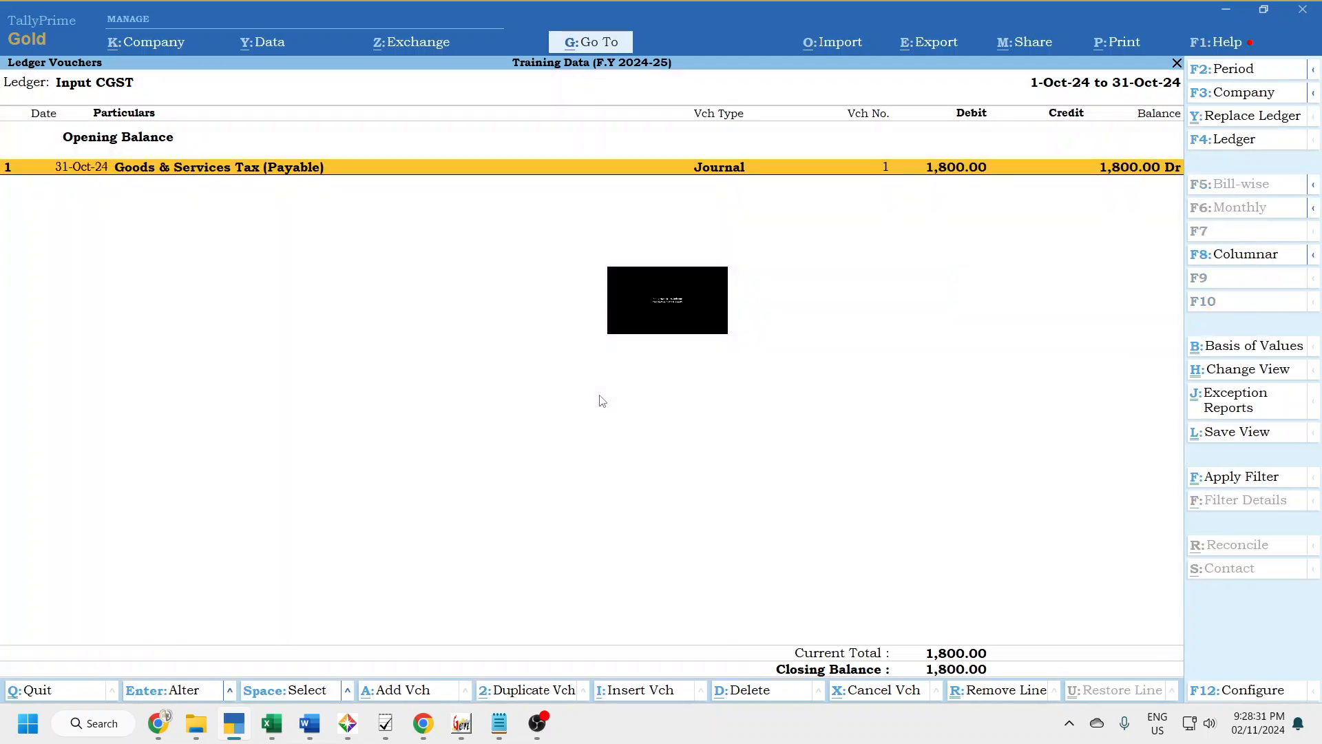
- Go back to the Duties & Taxes group summary and check the Input SGST line
key("Escape")
key("Escape")
key("Down")
key("Up")
key("Down")
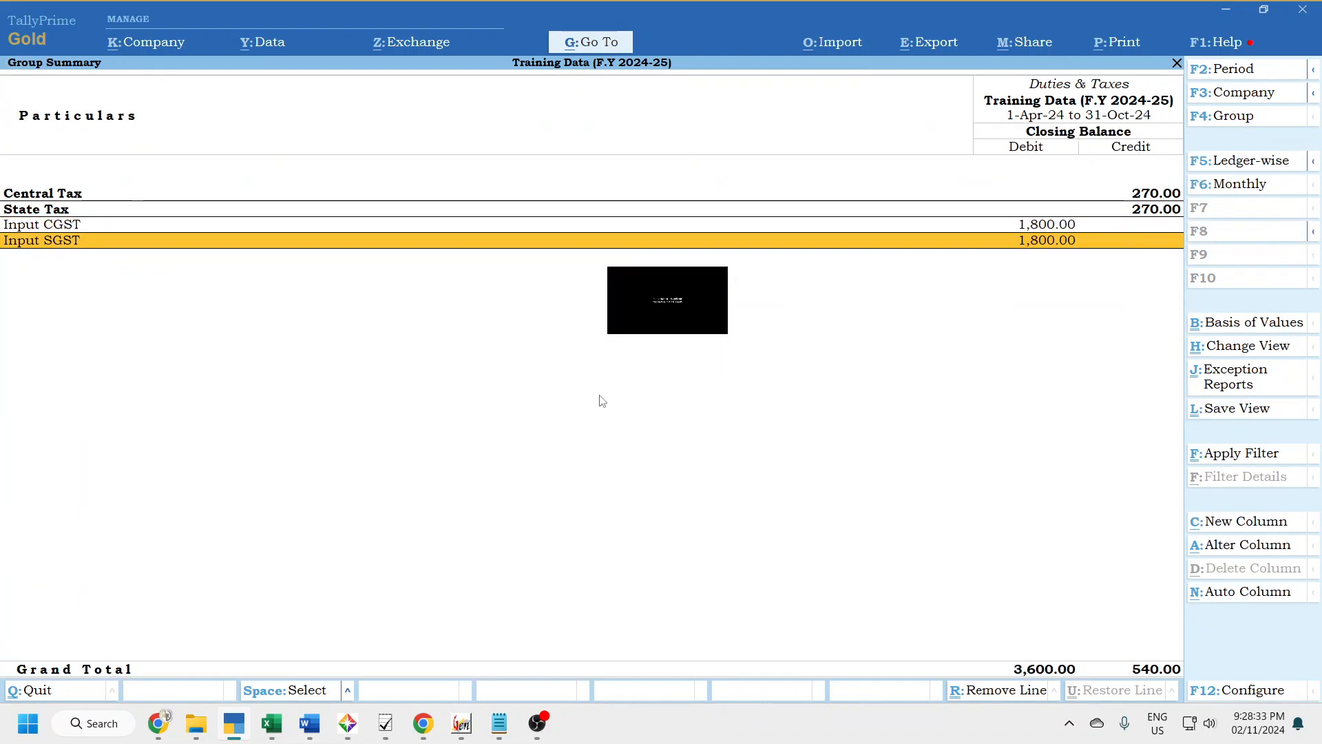
- Drill down from Statutory Liabilities (Payable) in the Trial Balance to the October journal of Goods & Services Tax (Payable)
key("Escape")
key("Down")
key("Down")
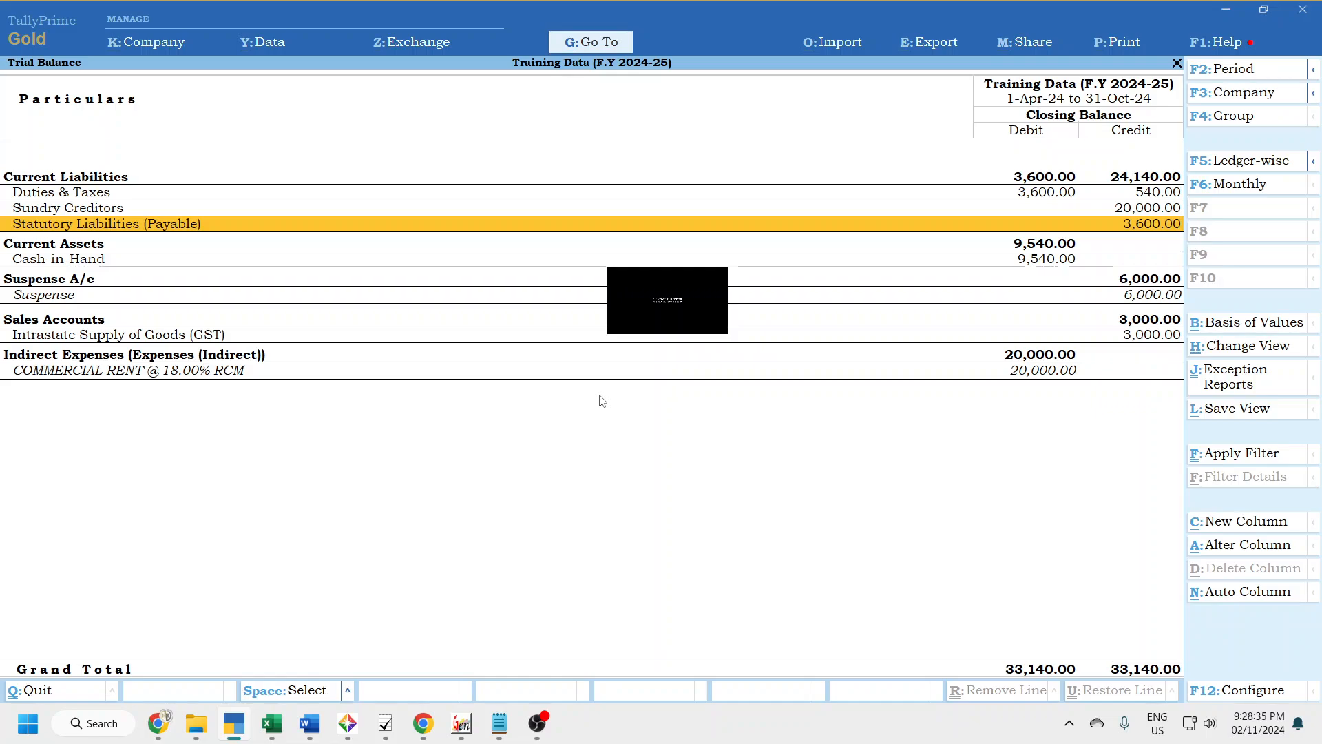
key("Return")
key("Return")
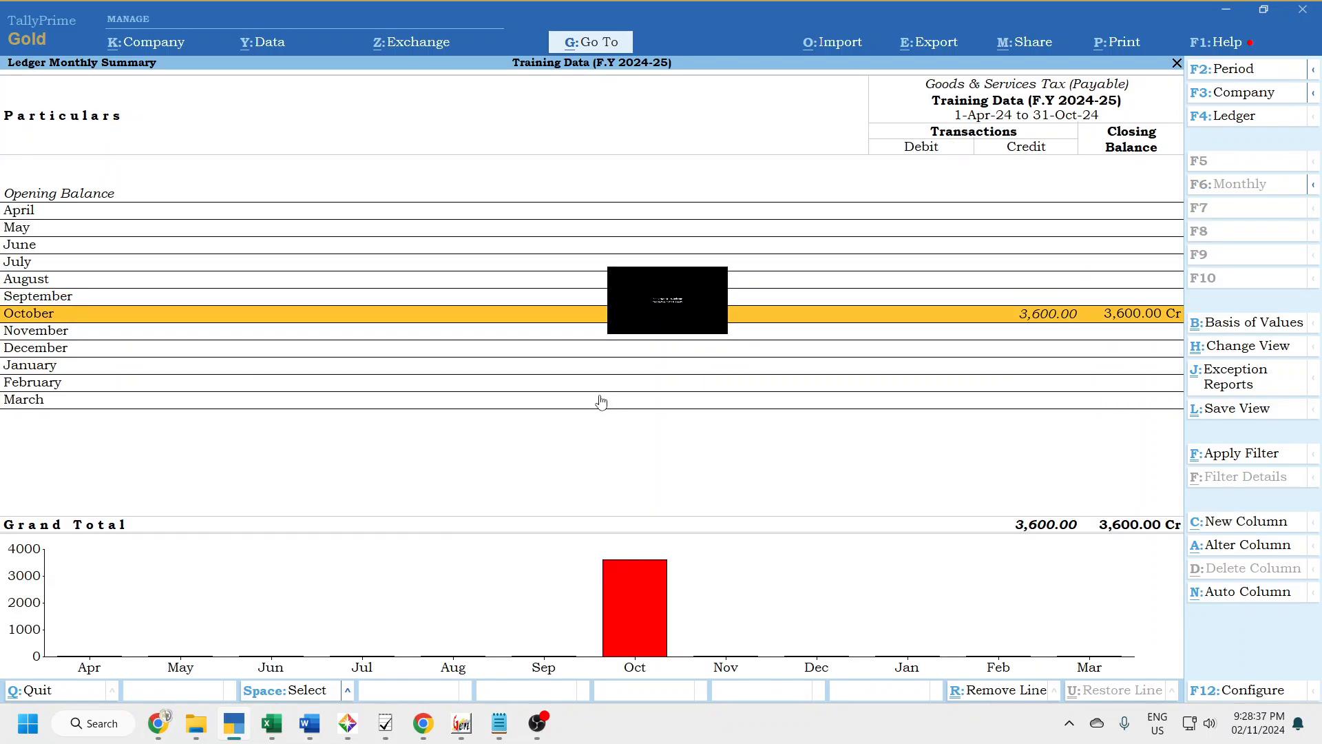
key("Return")
key("Return")
- Close the voucher and the Trial Balance reports, and open the Profit & Loss A/c in detailed view
key("Escape")
key("y")
key("Escape")
key("Escape")
key("Escape")
key("Escape")
key("Escape")
key("Up")
key("Up")
key("Up")
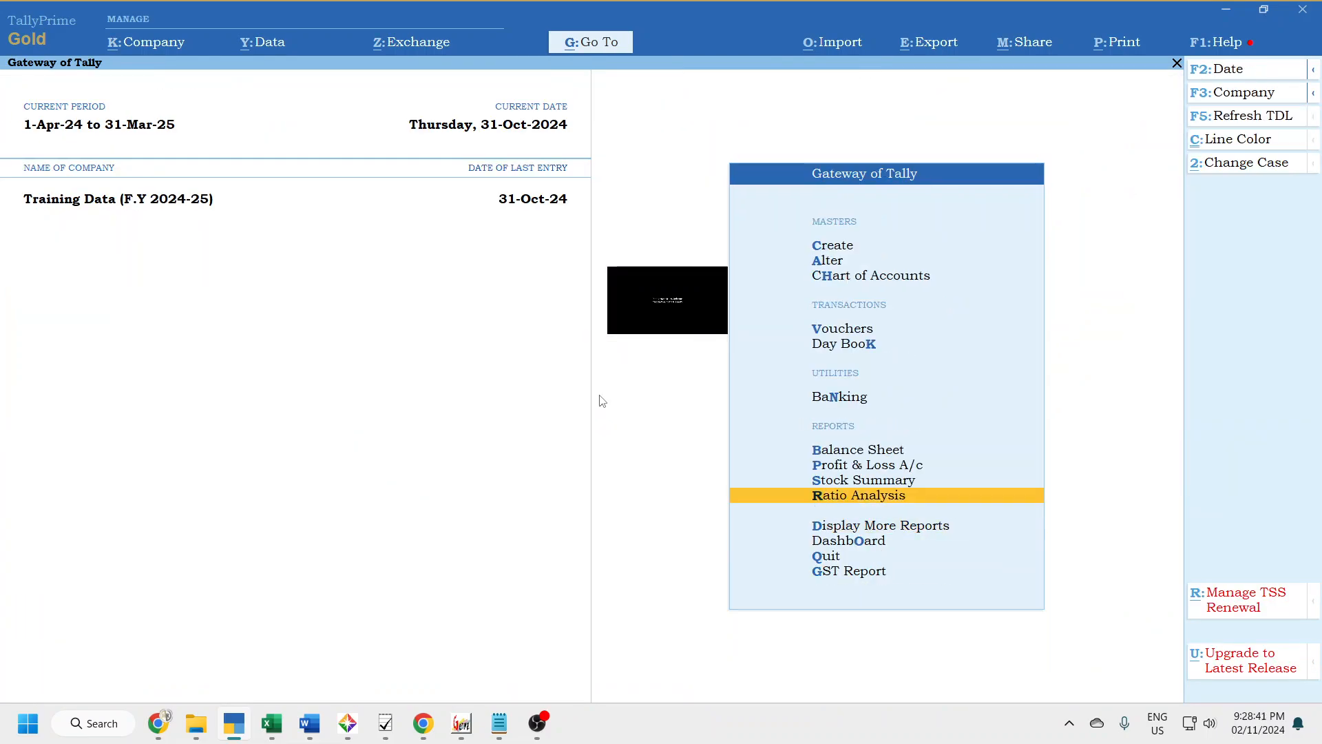
key("Return")
key("alt+F5")
key("Down")
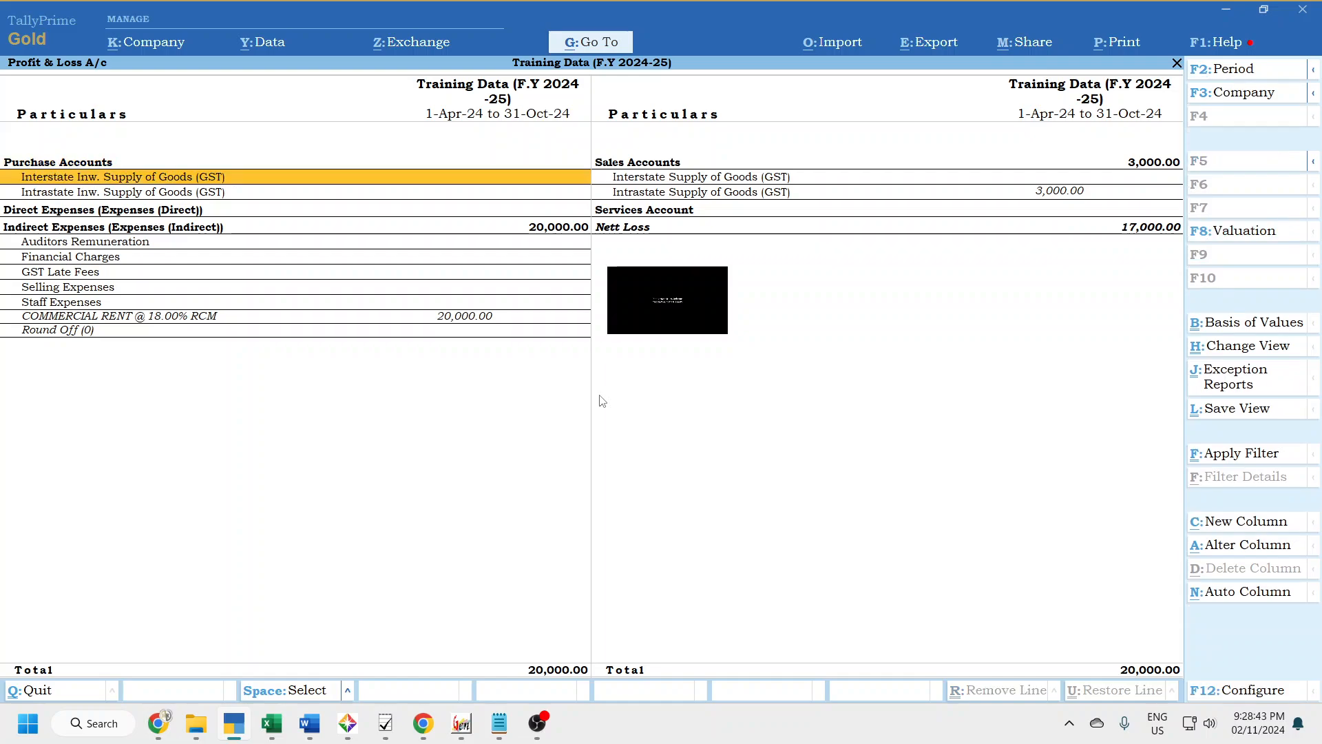
- Check the COMMERCIAL RENT @ 18.00% RCM line under Indirect Expenses and close the Profit & Loss A/c
key("Down")
key("Down")
key("Down")
key("Down")
key("Down")
key("Down")
key("Down")
key("Down")
key("Down")
key("Down")
key("Up")
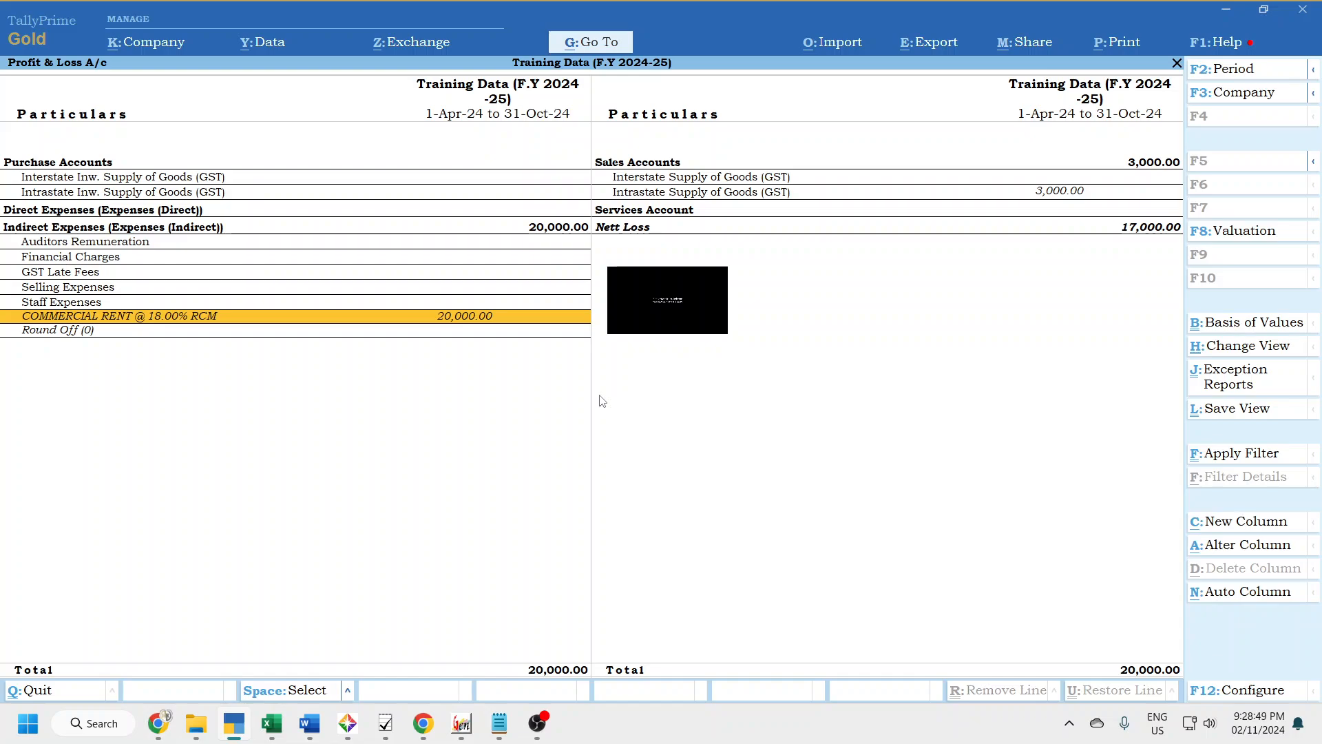
key("Escape")
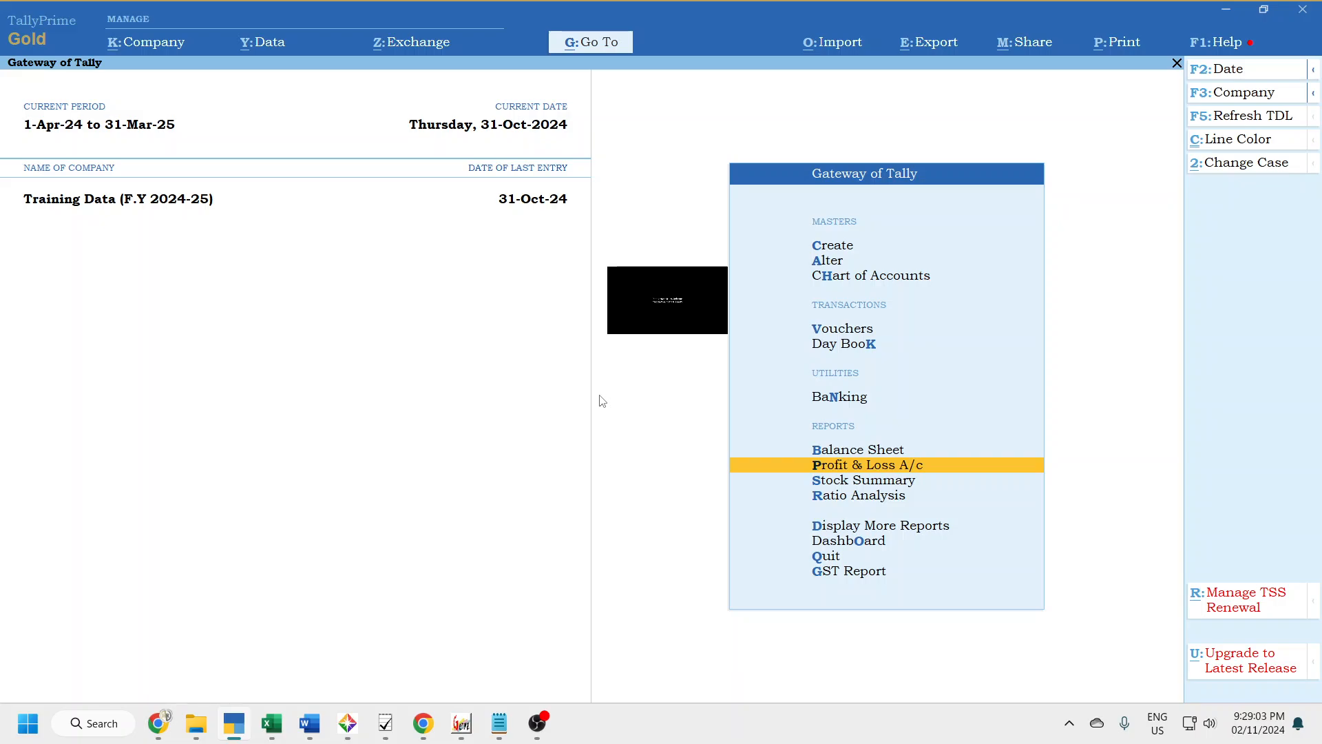
left_click(537, 723)
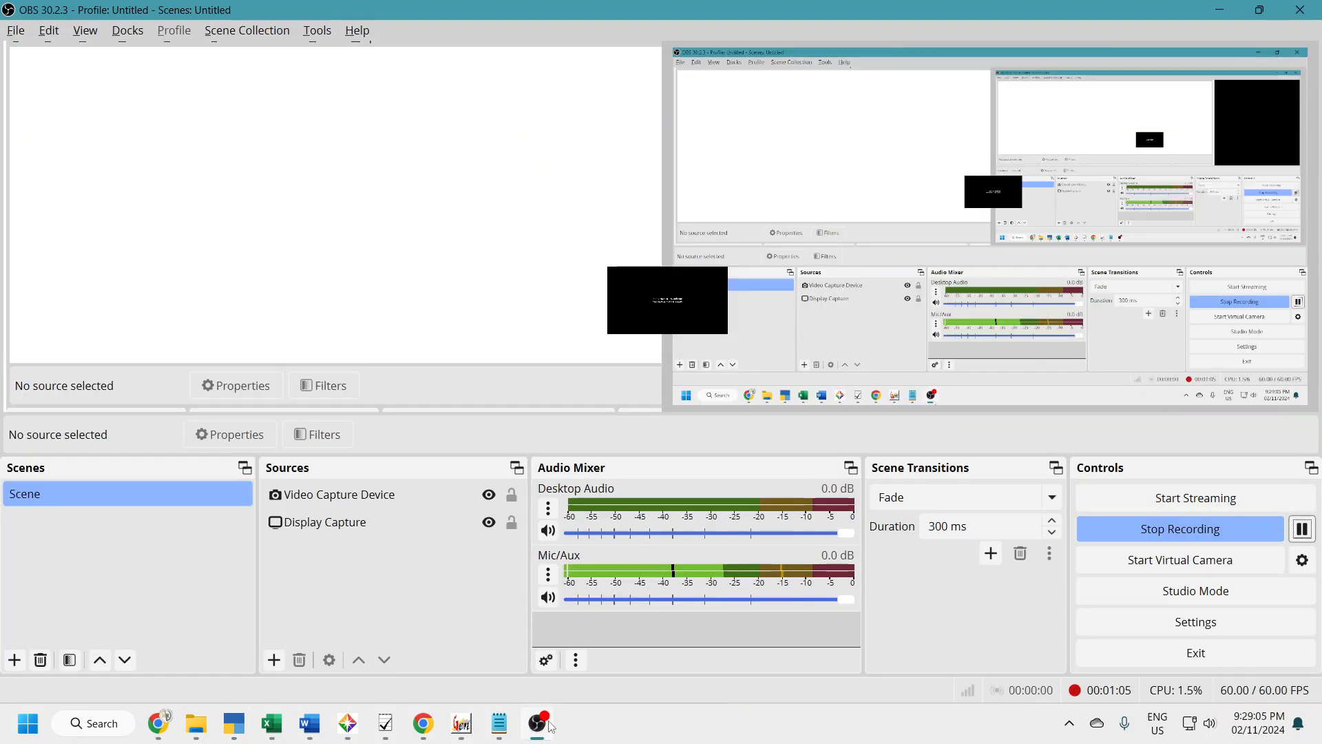